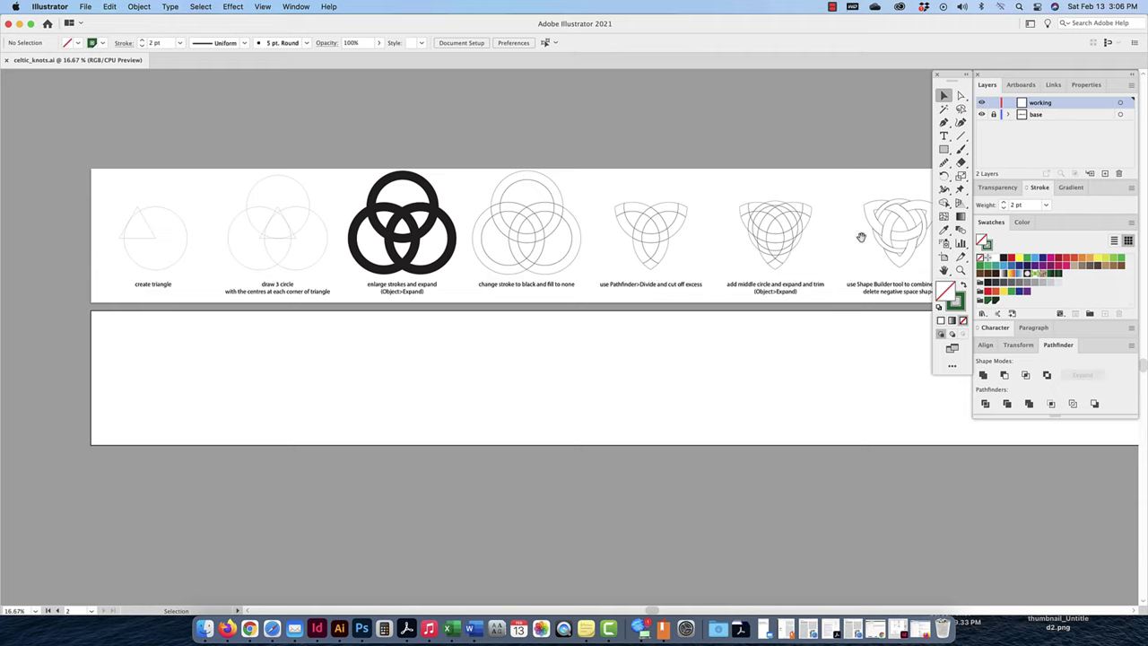
Step: Draw an upright triangle about 492 px wide and 426 px high with the Star tool near the start of the empty lower artboard
{"action": "scroll", "coordinate": [897, 240], "scroll_direction": "right", "scroll_amount": 10}
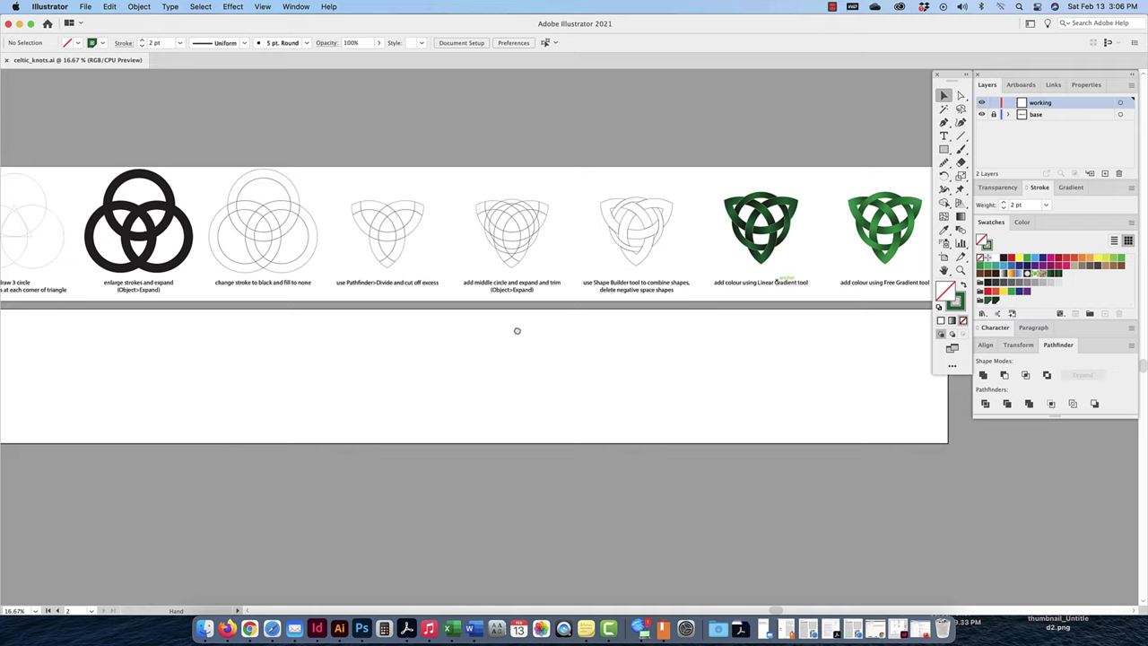
{"action": "scroll", "coordinate": [593, 323], "scroll_direction": "left", "scroll_amount": 5}
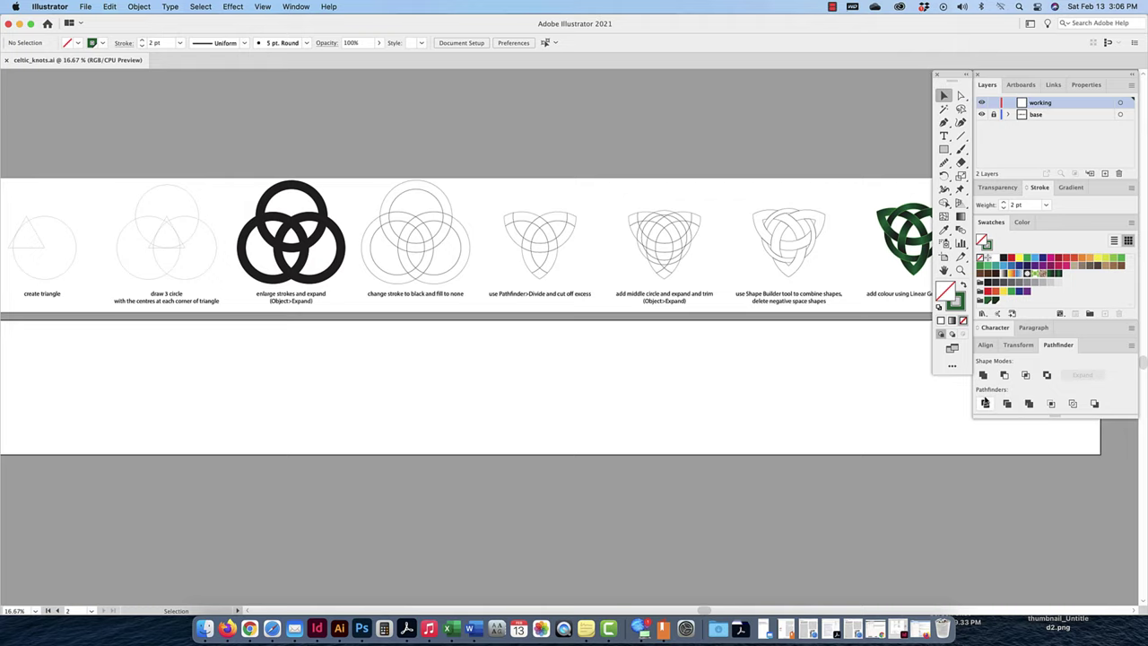
{"action": "scroll", "coordinate": [469, 394], "scroll_direction": "left", "scroll_amount": 5}
{"action": "scroll", "coordinate": [469, 394], "scroll_direction": "up", "scroll_amount": 1}
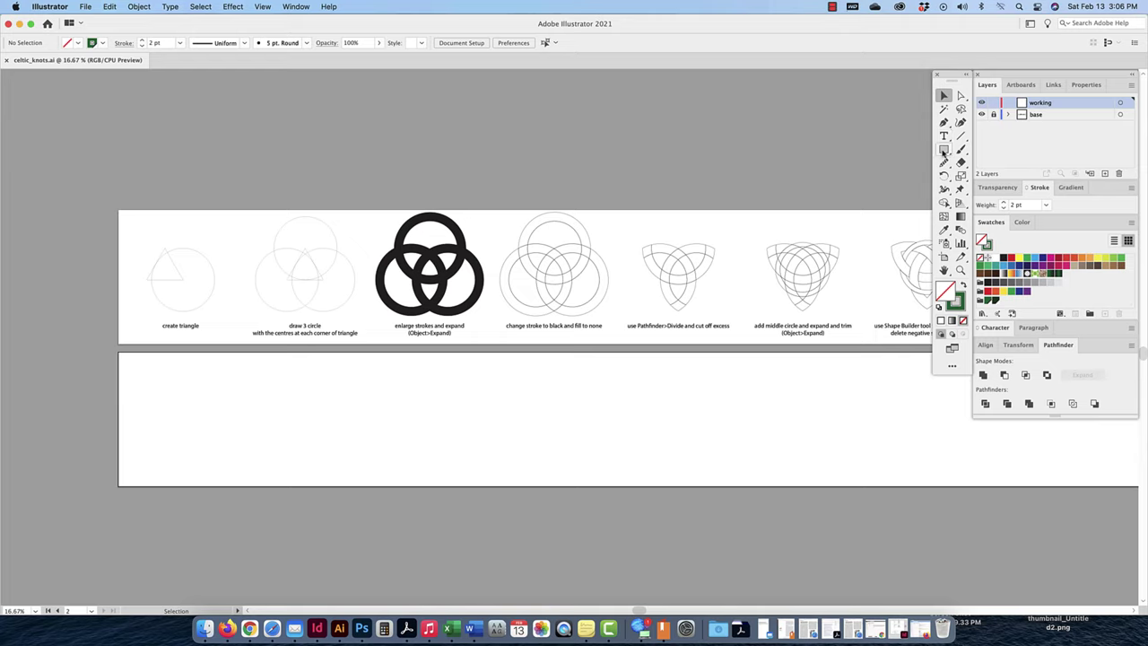
{"action": "left_click_drag", "start_coordinate": [943, 149], "coordinate": [967, 167]}
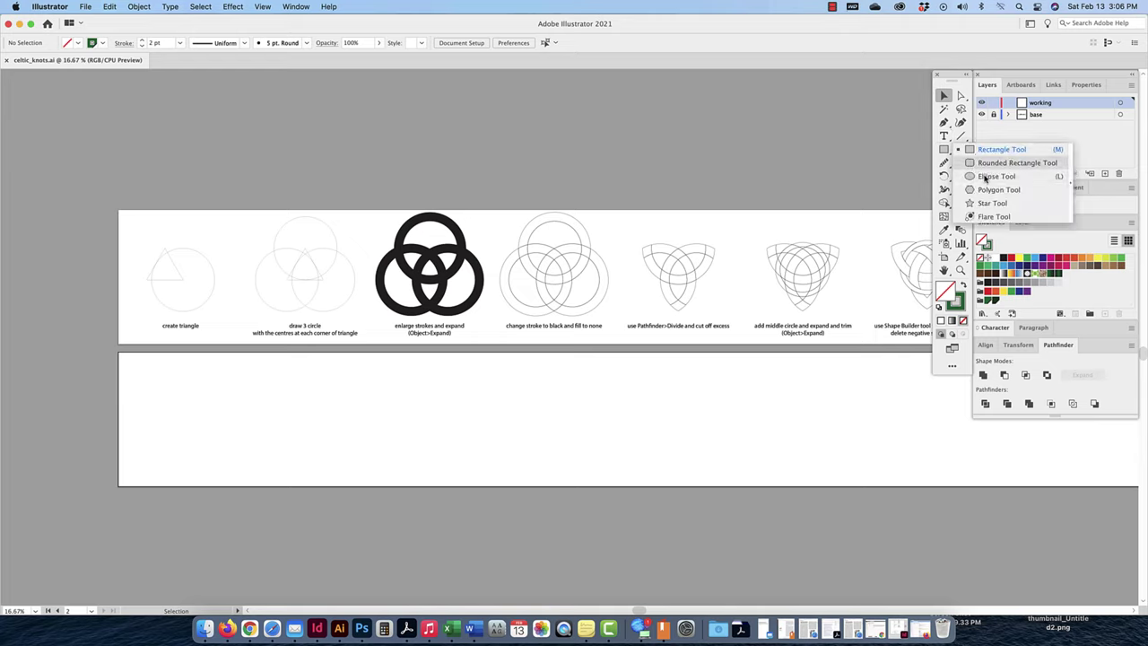
{"action": "left_click", "coordinate": [981, 202]}
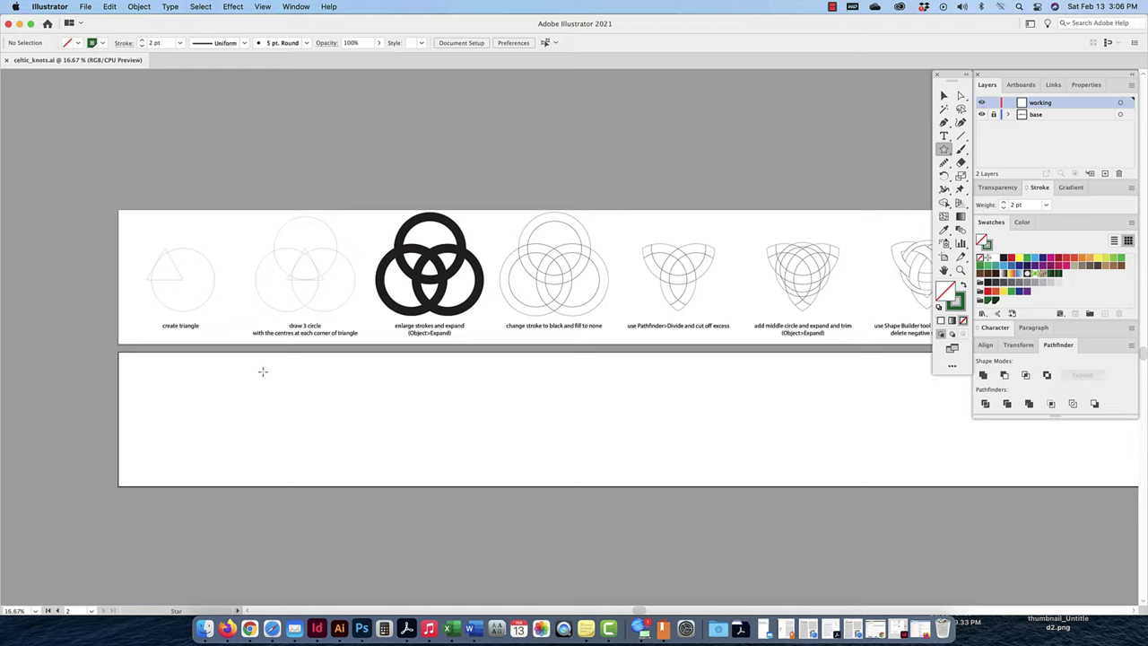
{"action": "mouse_move", "coordinate": [175, 393]}
{"action": "left_mouse_down"}
{"action": "mouse_move", "coordinate": [223, 430]}
{"action": "mouse_move", "coordinate": [203, 408]}
{"action": "left_mouse_up"}
{"action": "key", "text": "Up"}
{"action": "key", "text": "Up"}
{"action": "key", "text": "Up"}
{"action": "key", "text": "Down"}
{"action": "key", "text": "Down"}
{"action": "key", "text": "Down"}
Step: Move the triangle down to about the artboard's mid-height and scale it proportionally to about 435 px wide
{"action": "left_click", "coordinate": [944, 96]}
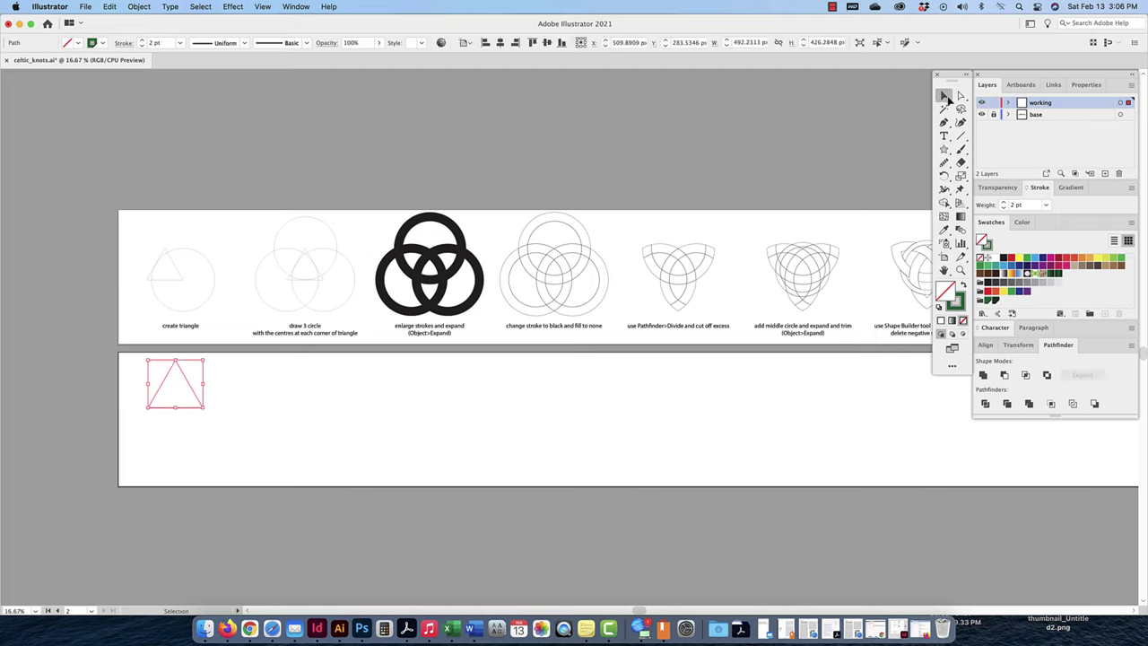
{"action": "left_click_drag", "start_coordinate": [189, 389], "coordinate": [194, 412]}
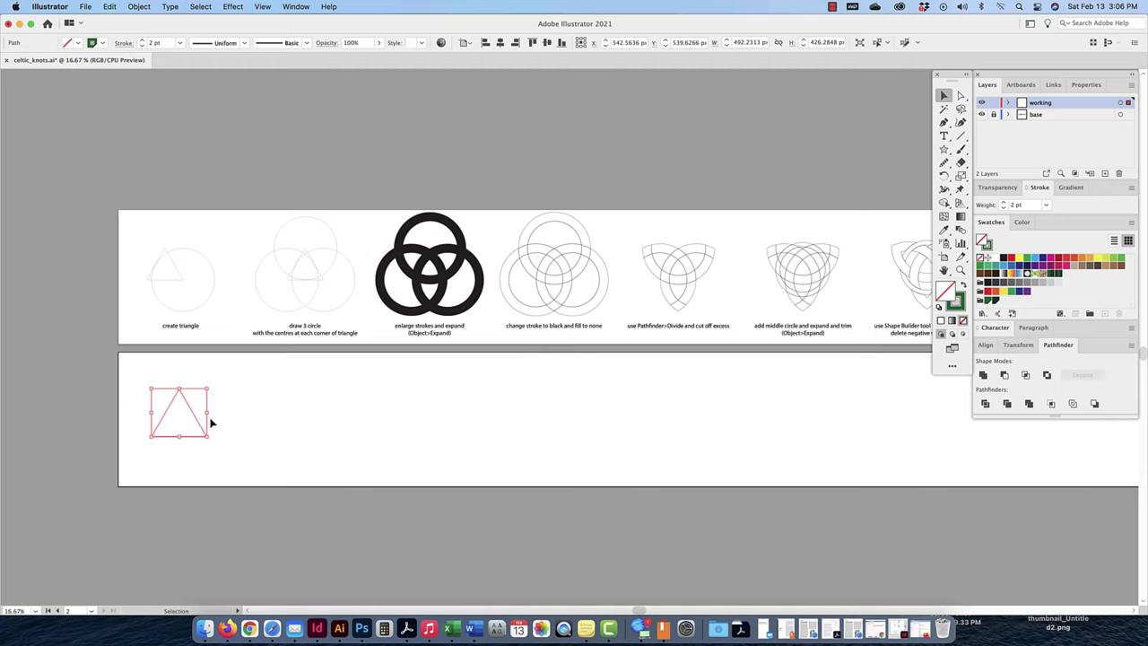
{"action": "left_click", "coordinate": [280, 448]}
{"action": "left_click", "coordinate": [198, 412]}
{"action": "left_click_drag", "start_coordinate": [207, 388], "coordinate": [206, 390]}
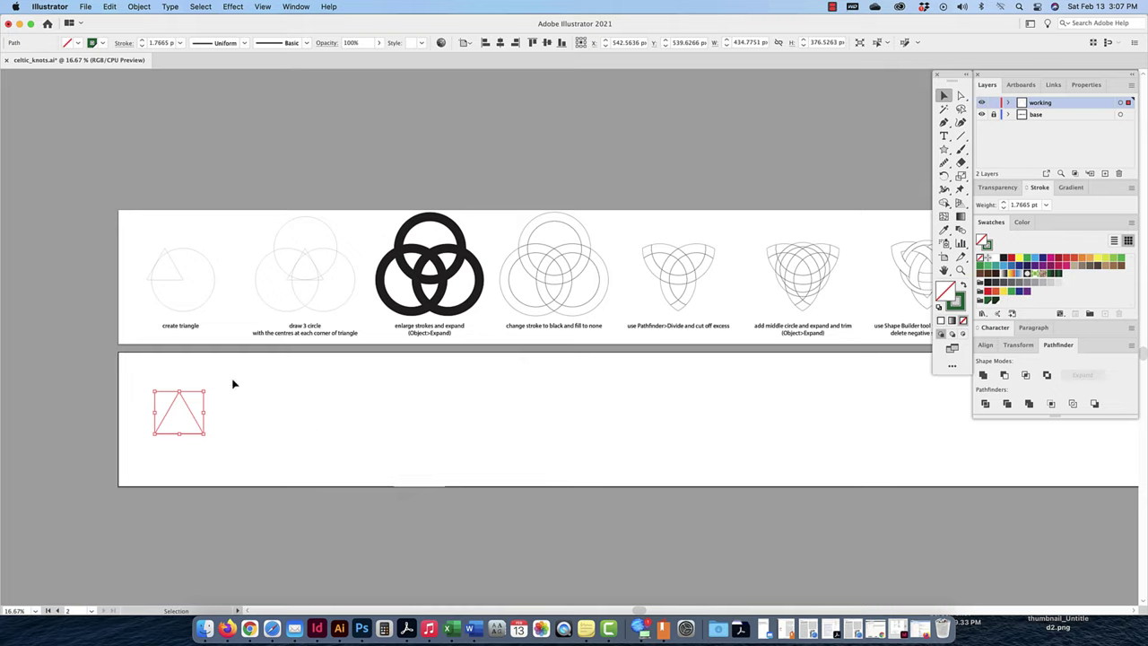
Step: Draw a circle about 760 px in diameter centred on the triangle's lower-right corner, with Smart Guides on
{"action": "left_click", "coordinate": [942, 150]}
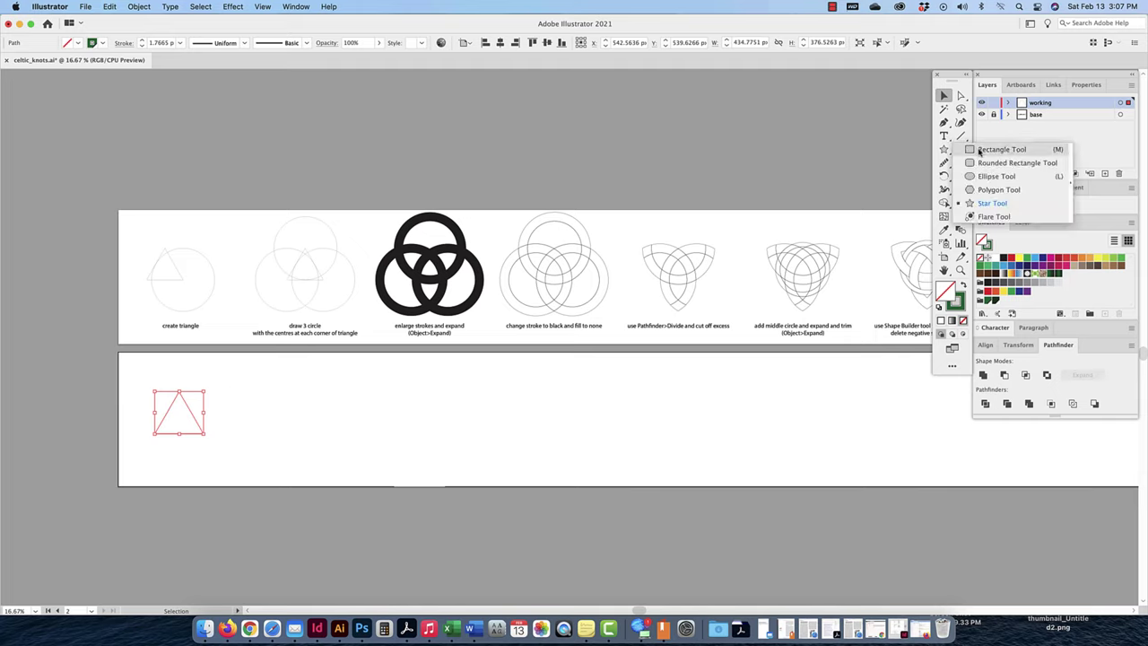
{"action": "left_click", "coordinate": [993, 175]}
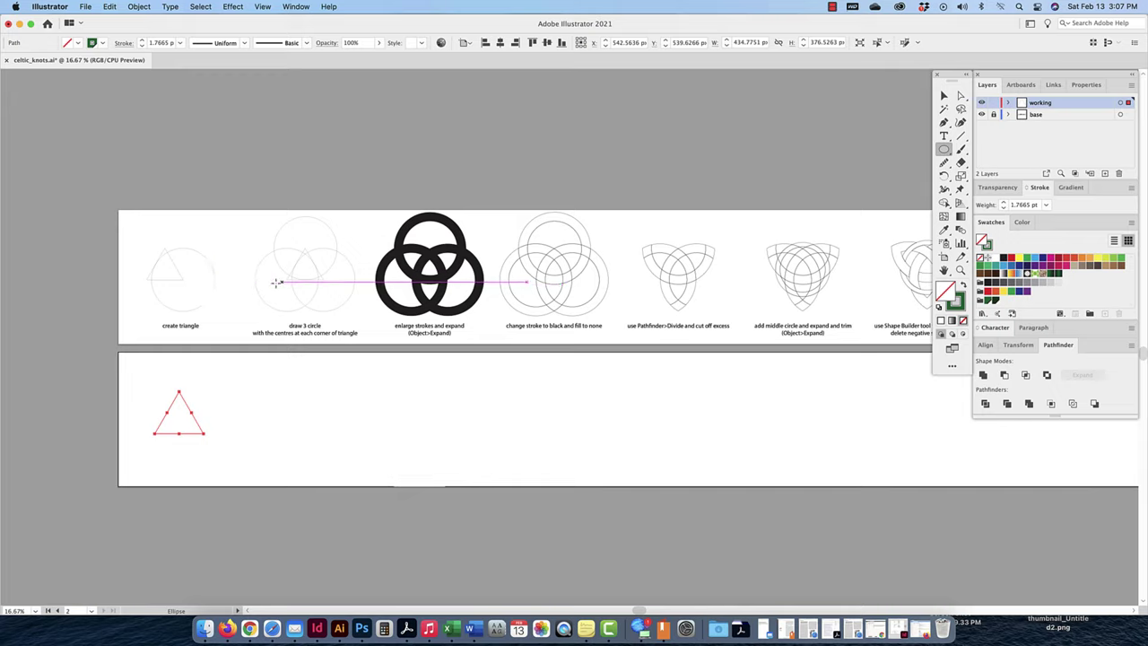
{"action": "left_click", "coordinate": [262, 7]}
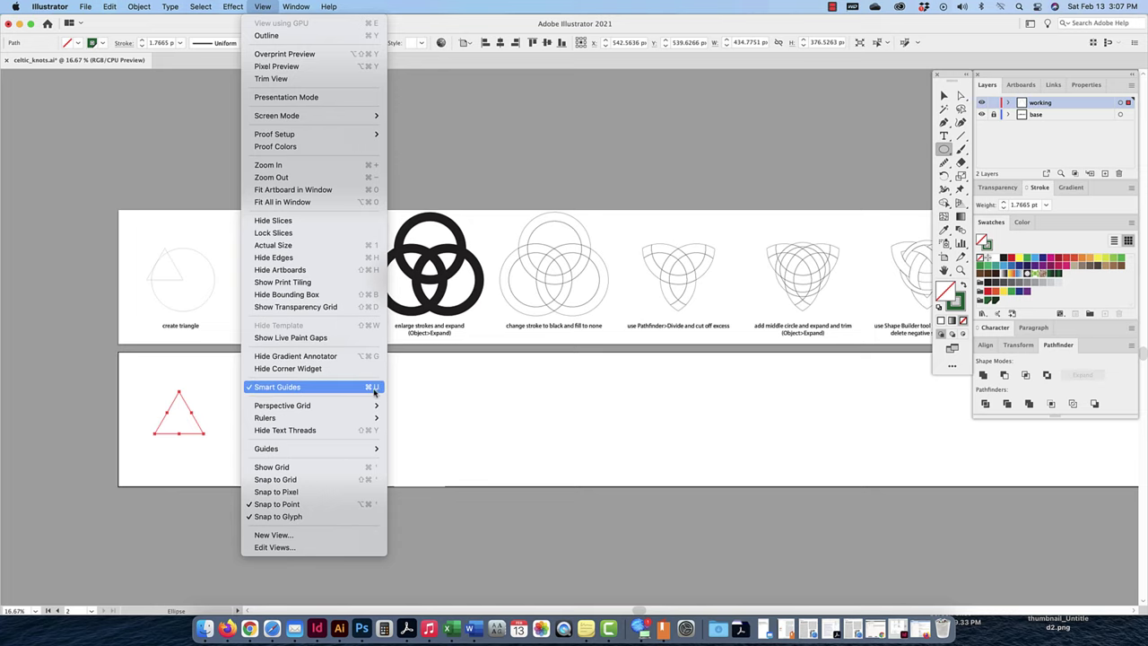
{"action": "left_click", "coordinate": [193, 394]}
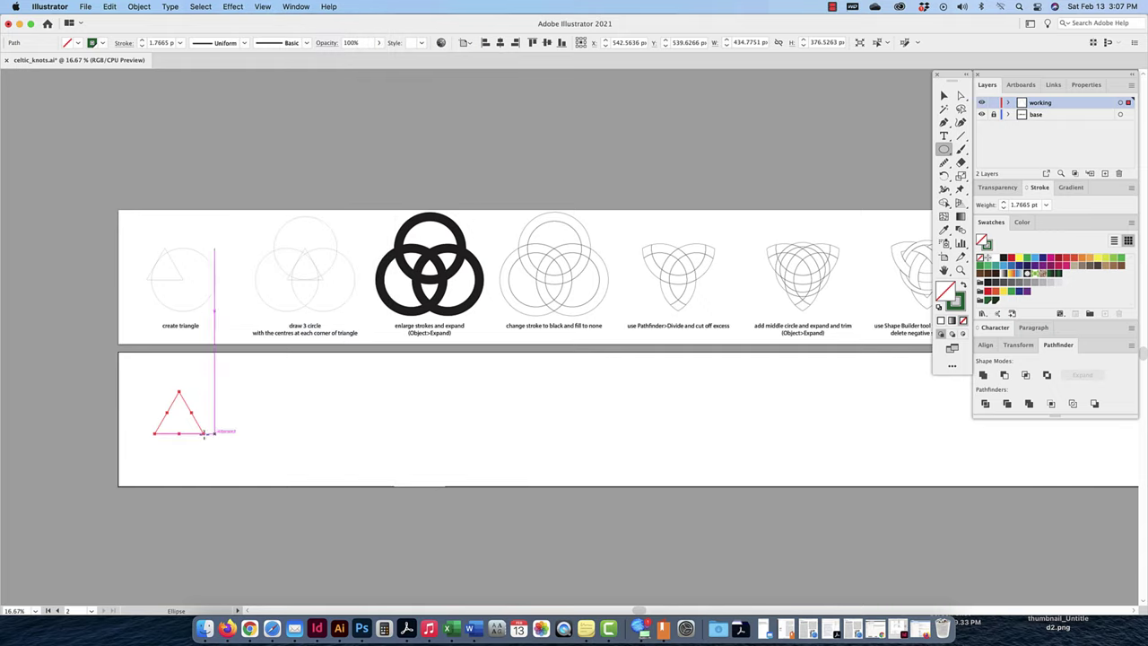
{"action": "left_click_drag", "start_coordinate": [204, 433], "coordinate": [245, 400]}
{"action": "left_click", "coordinate": [943, 95]}
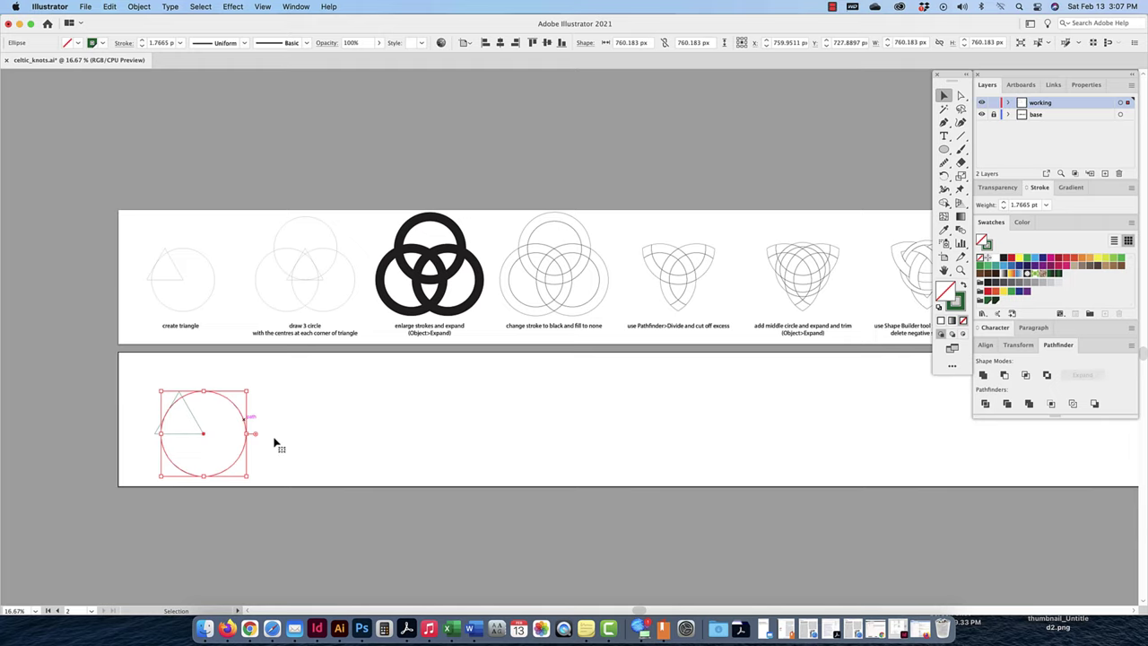
Step: Duplicate the circle onto the triangle's lower-left corner and its apex, so each corner is a circle's centre
{"action": "scroll", "coordinate": [245, 432], "scroll_direction": "right", "scroll_amount": 1}
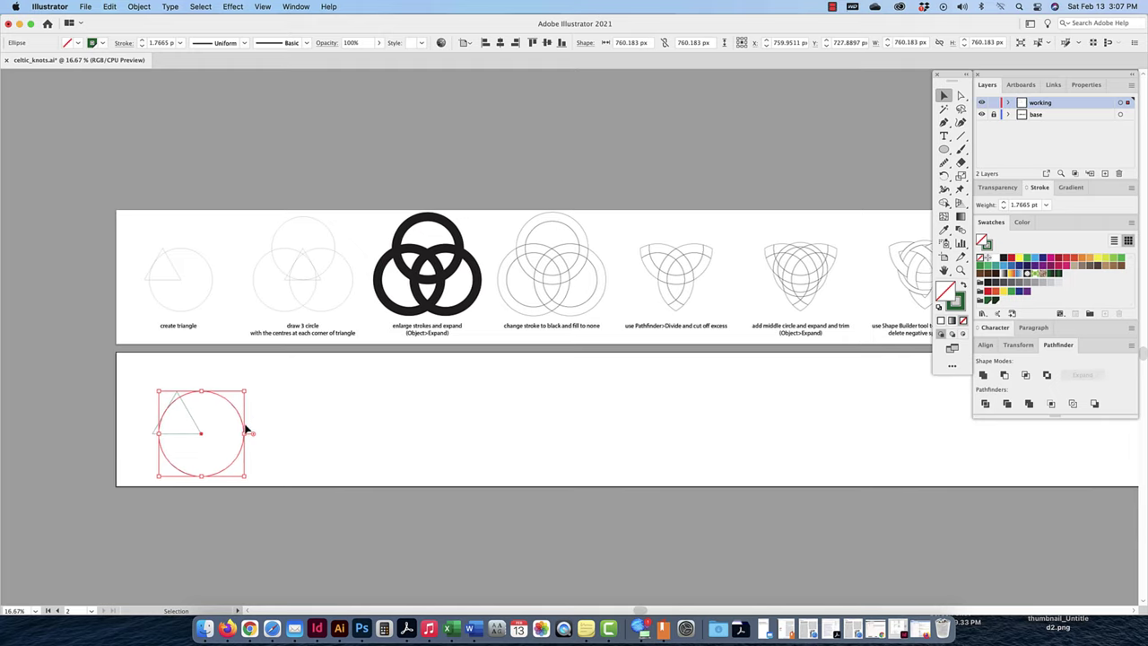
{"action": "scroll", "coordinate": [270, 415], "scroll_direction": "left", "scroll_amount": 3}
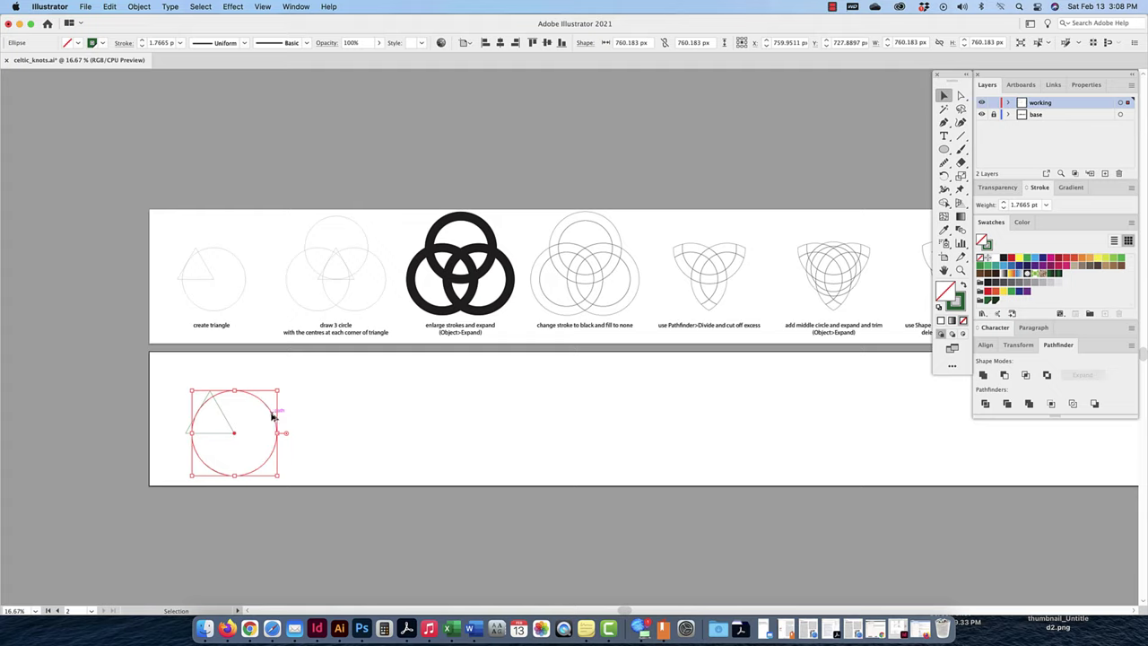
{"action": "left_click_drag", "start_coordinate": [273, 415], "coordinate": [226, 416]}
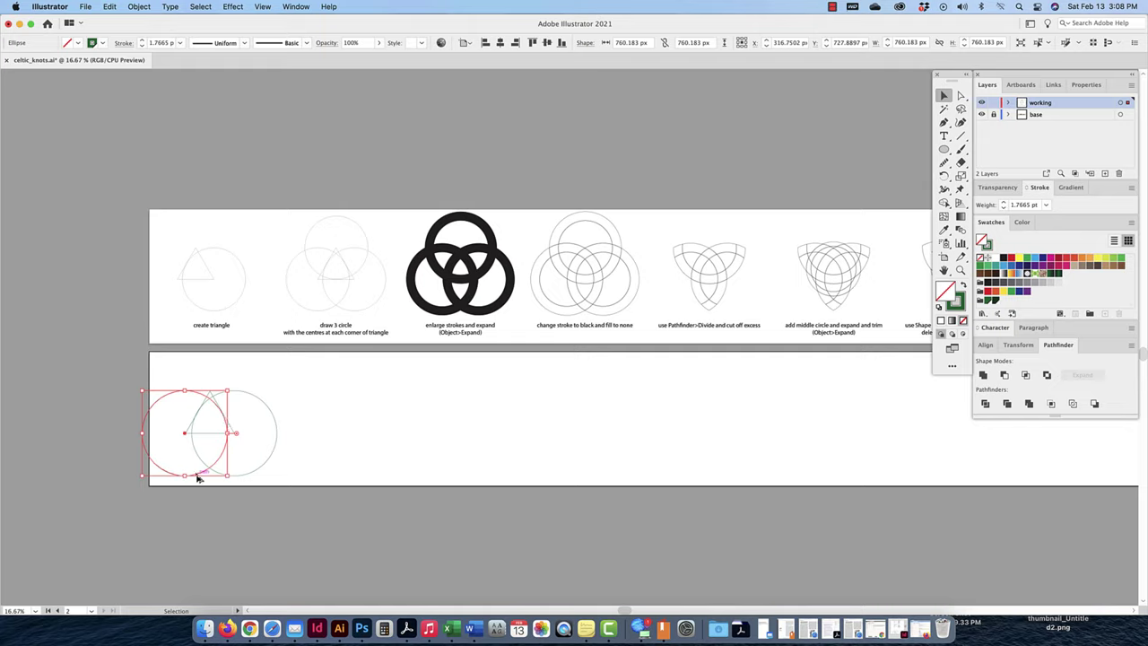
{"action": "left_click_drag", "start_coordinate": [199, 475], "coordinate": [221, 435]}
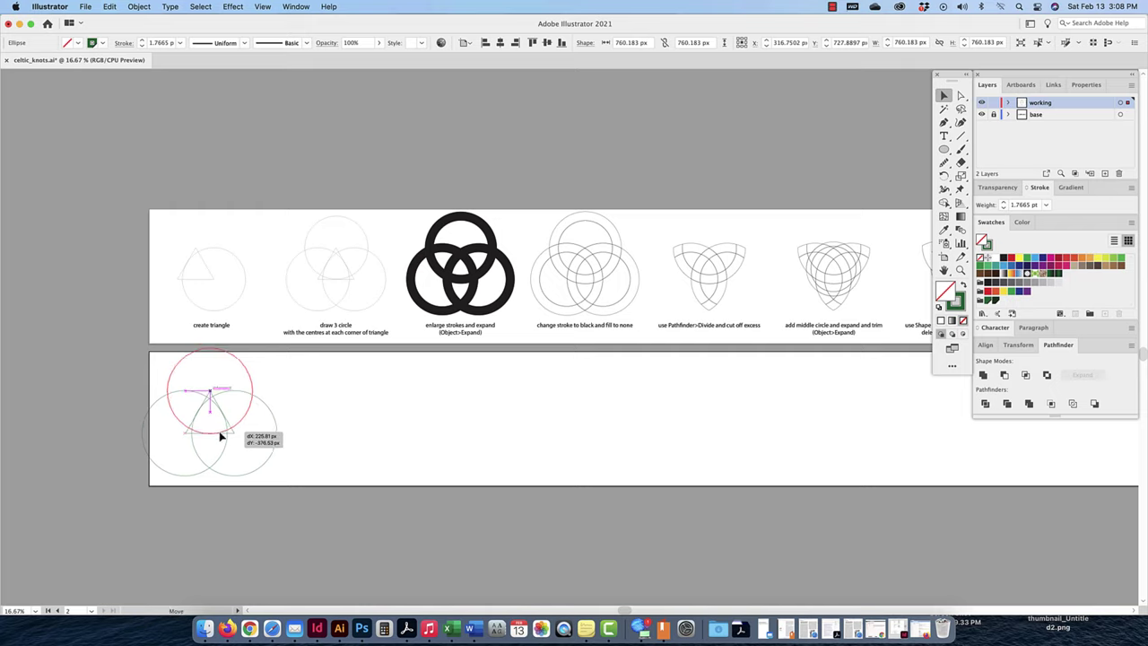
{"action": "left_click_drag", "start_coordinate": [221, 436], "coordinate": [223, 436]}
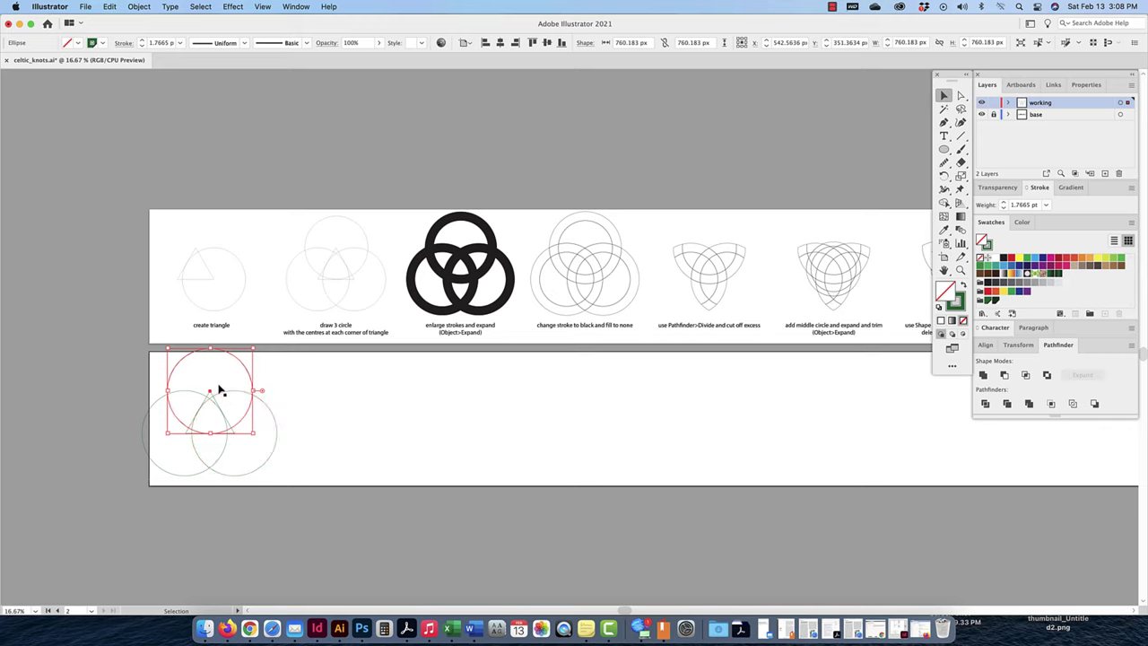
Step: Select the triangle with its three circles and scale the figure proportionally to about 1068 px wide, inside the artboard
{"action": "left_click_drag", "start_coordinate": [280, 373], "coordinate": [163, 466]}
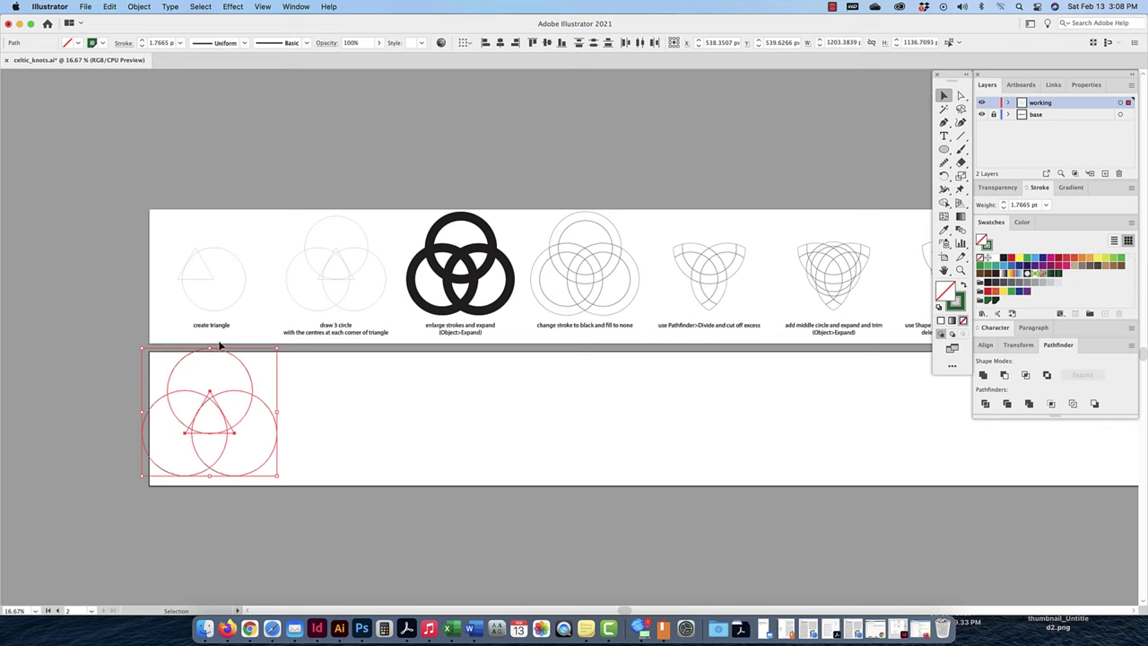
{"action": "left_click_drag", "start_coordinate": [300, 381], "coordinate": [183, 453]}
{"action": "left_click_drag", "start_coordinate": [296, 376], "coordinate": [175, 457]}
{"action": "left_click_drag", "start_coordinate": [142, 349], "coordinate": [155, 367]}
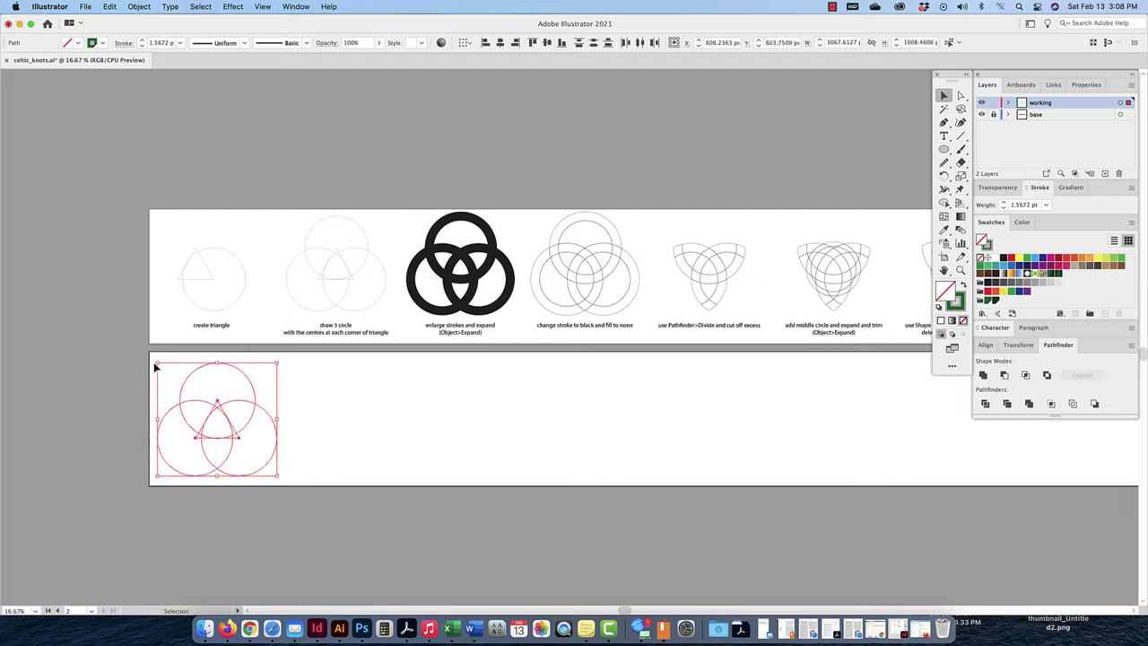
Step: Place two copies of the figure in a row along the artboard and scale the first two figures down slightly
{"action": "left_click_drag", "start_coordinate": [326, 359], "coordinate": [356, 438]}
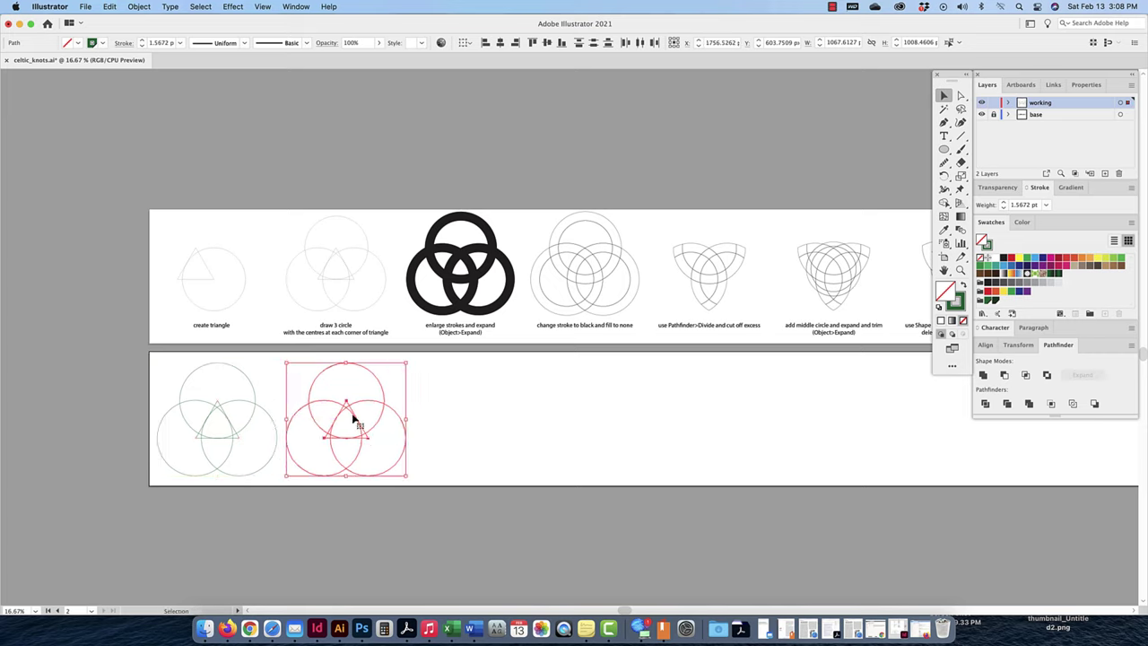
{"action": "left_click_drag", "start_coordinate": [354, 415], "coordinate": [468, 421]}
{"action": "left_click_drag", "start_coordinate": [399, 355], "coordinate": [238, 457]}
{"action": "left_click_drag", "start_coordinate": [406, 418], "coordinate": [373, 418]}
{"action": "left_click", "coordinate": [520, 440]}
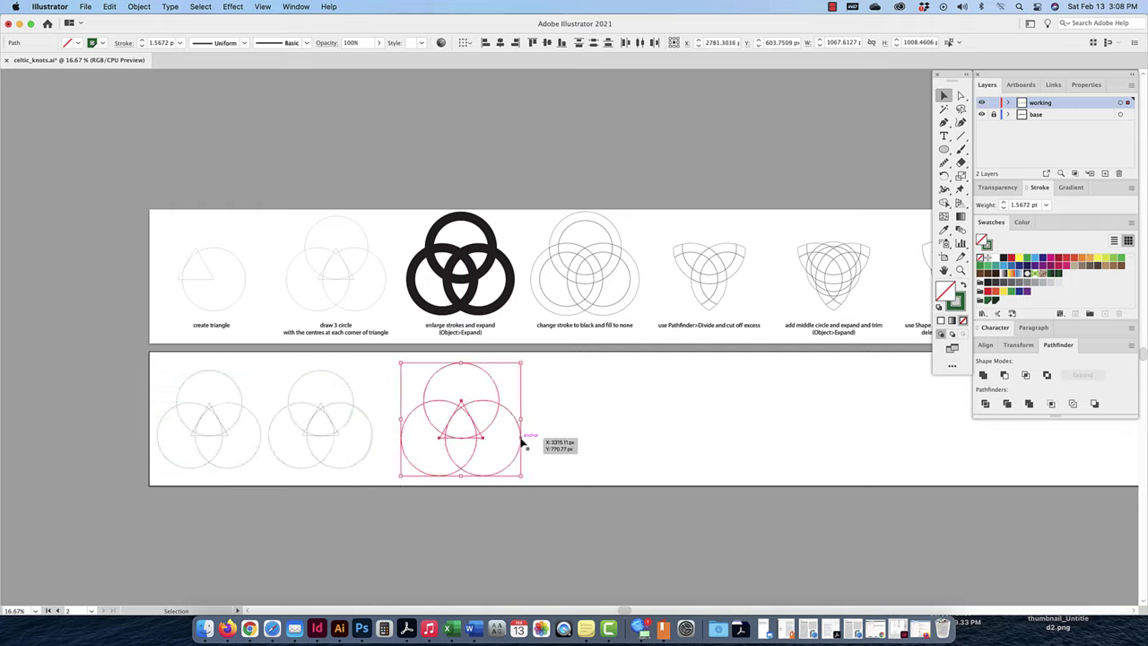
{"action": "left_click", "coordinate": [552, 430]}
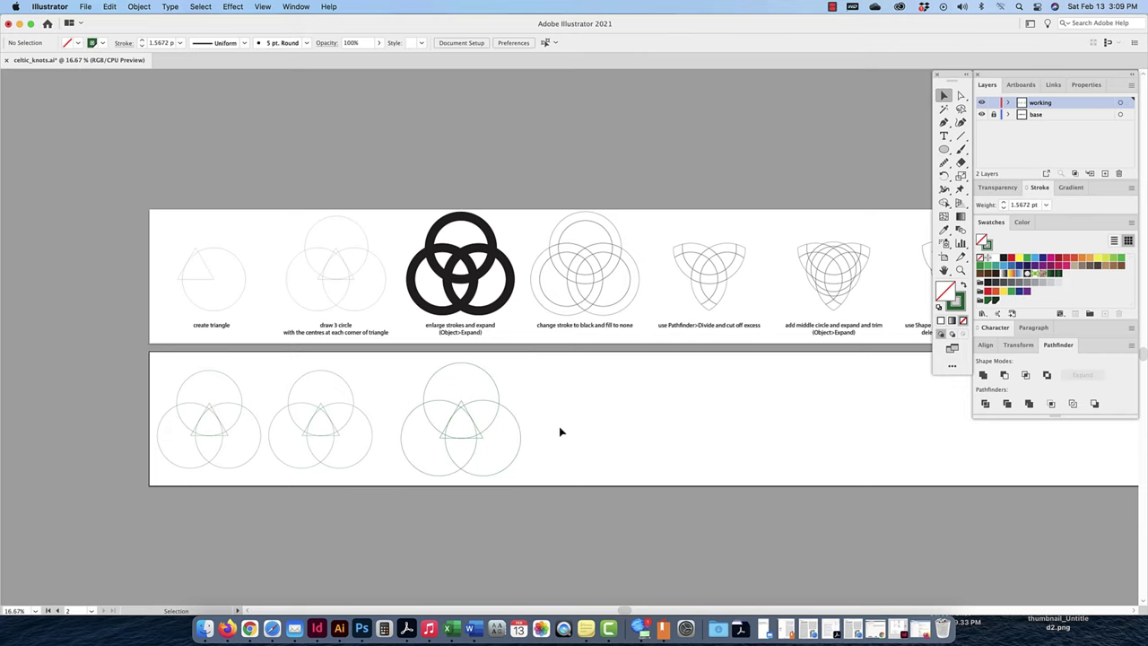
Step: Delete the triangle from the third, larger figure, keeping its three circles
{"action": "left_click", "coordinate": [461, 403]}
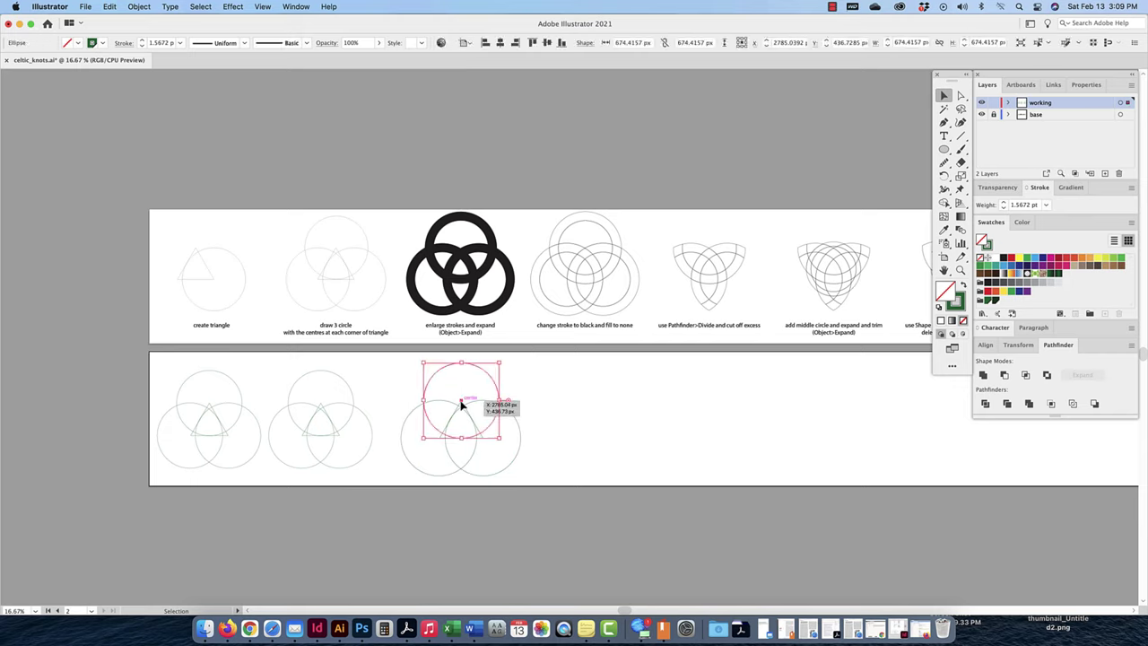
{"action": "left_click", "coordinate": [522, 448], "text": "shift"}
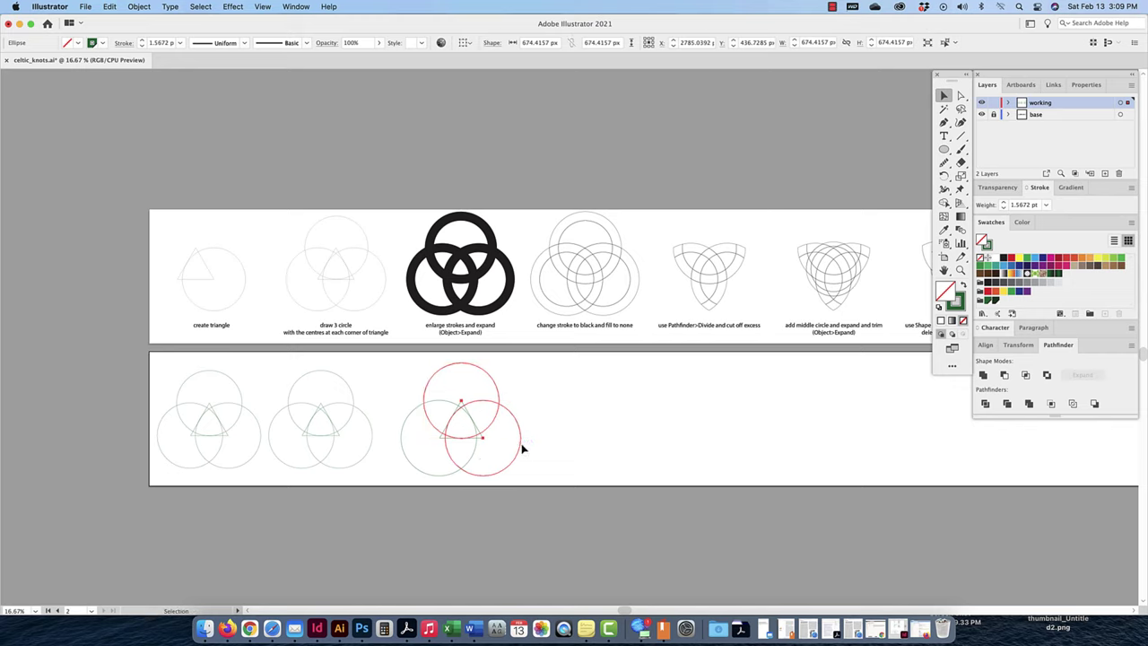
{"action": "left_click", "coordinate": [430, 477], "text": "shift"}
{"action": "left_click", "coordinate": [428, 478], "text": "shift"}
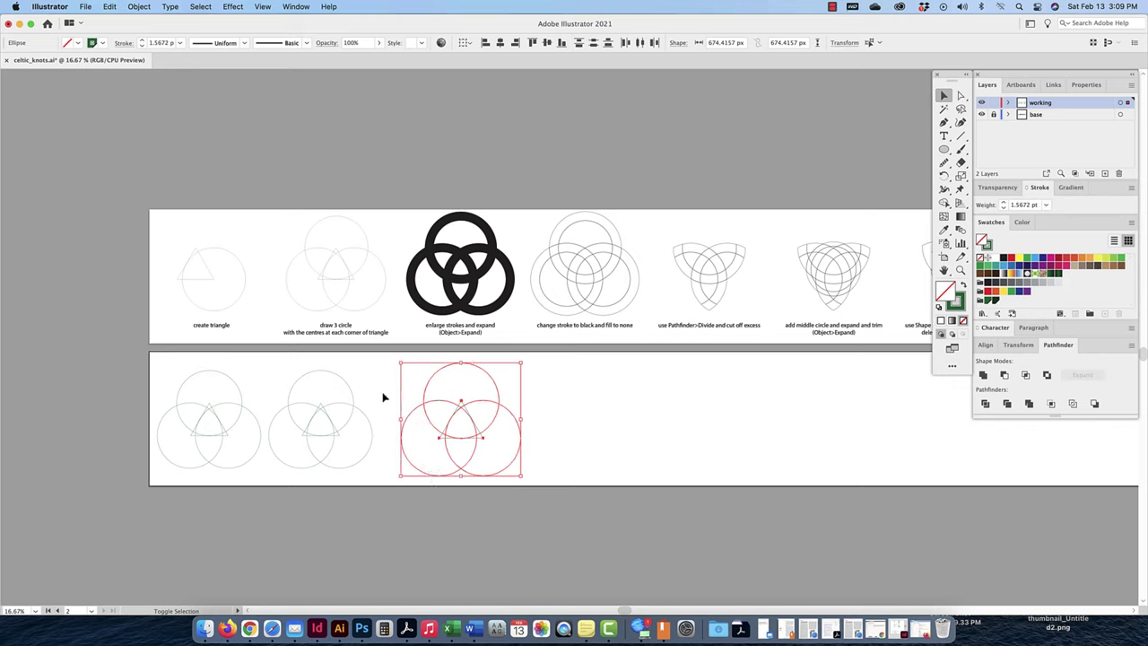
{"action": "left_click_drag", "start_coordinate": [382, 392], "coordinate": [507, 453]}
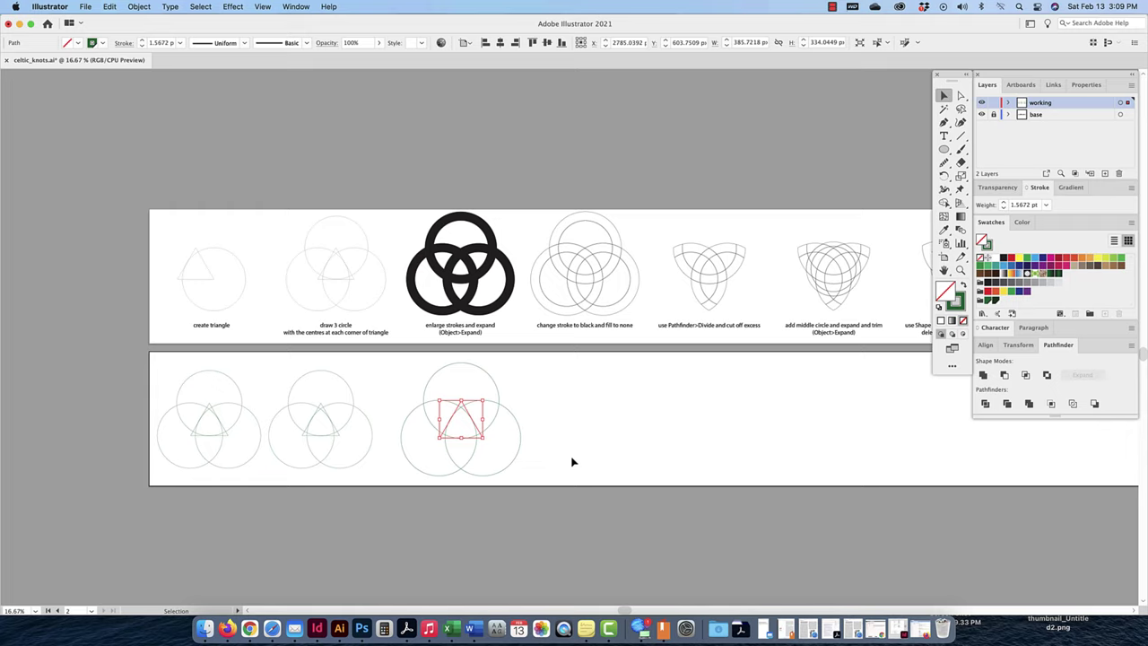
{"action": "key", "text": "Delete"}
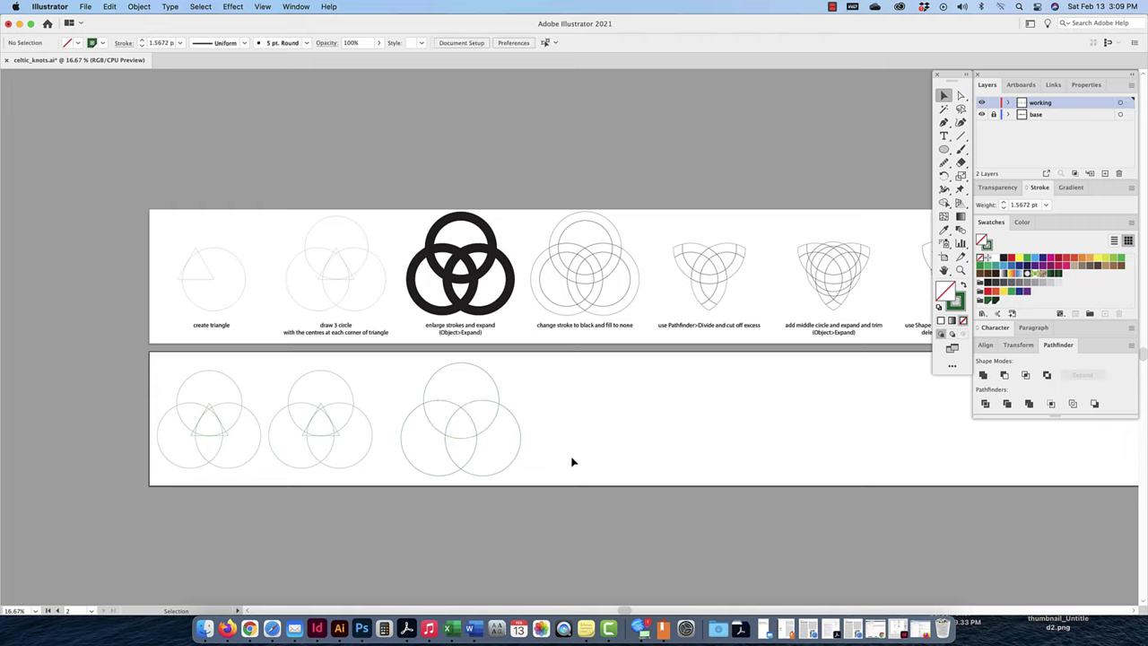
Step: Give the three circles of the third figure a 70 pt black stroke
{"action": "left_click_drag", "start_coordinate": [531, 395], "coordinate": [428, 448]}
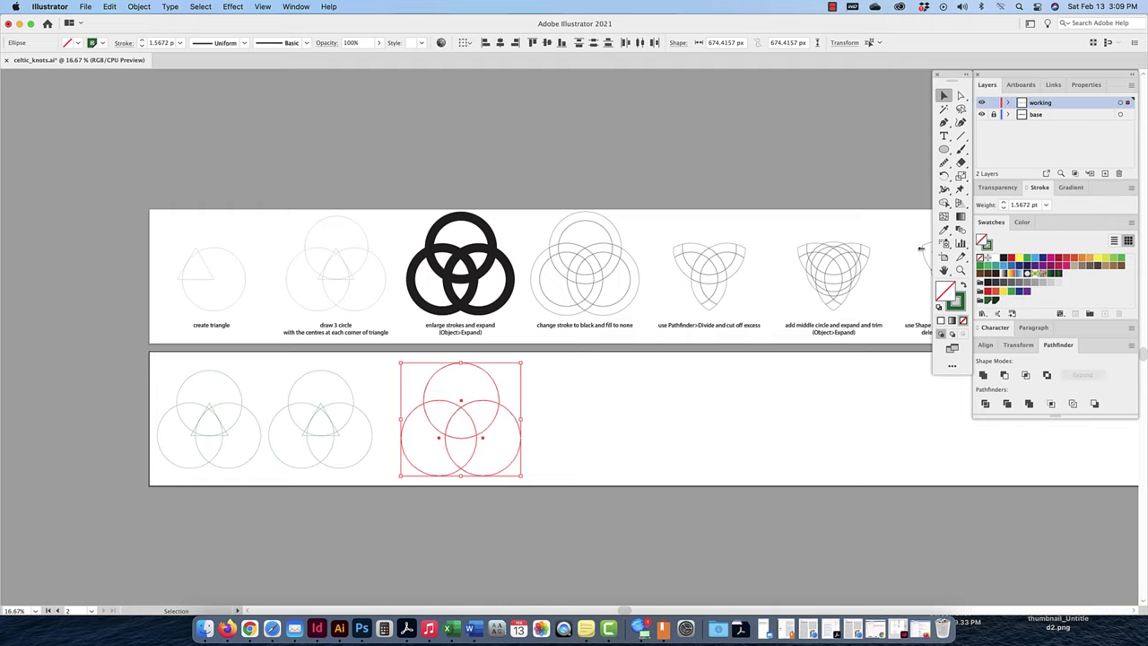
{"action": "left_click", "coordinate": [1009, 206]}
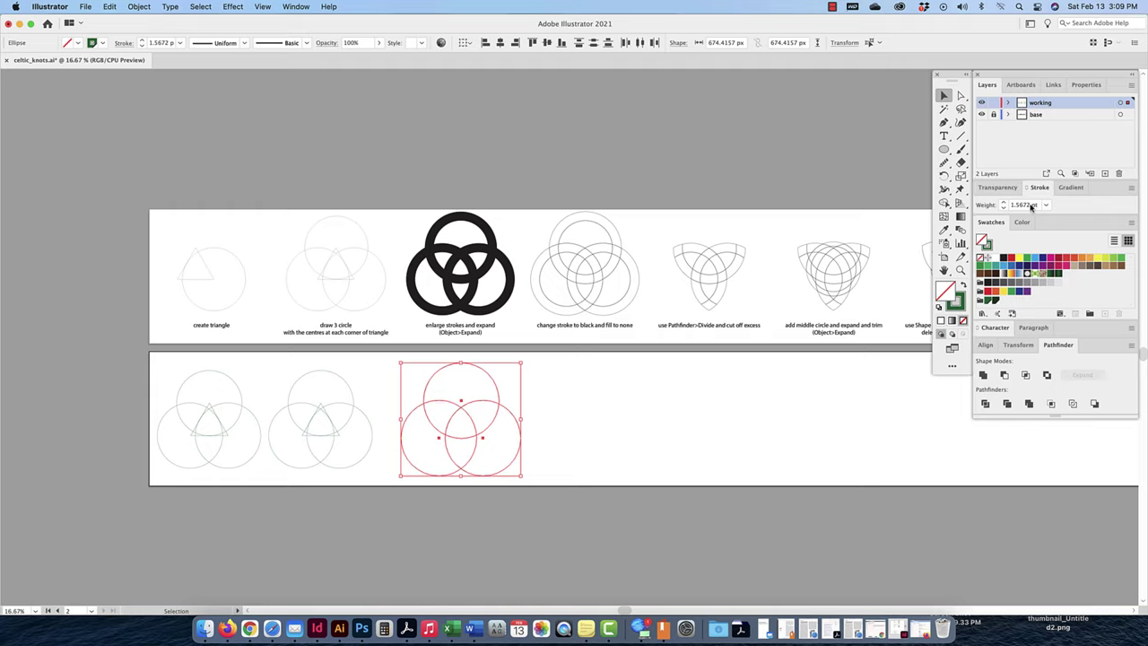
{"action": "type", "text": "20"}
{"action": "key", "text": "Return"}
{"action": "key", "text": "shift+Up"}
{"action": "key", "text": "shift+Up"}
{"action": "key", "text": "shift+Up"}
{"action": "key", "text": "shift+Up"}
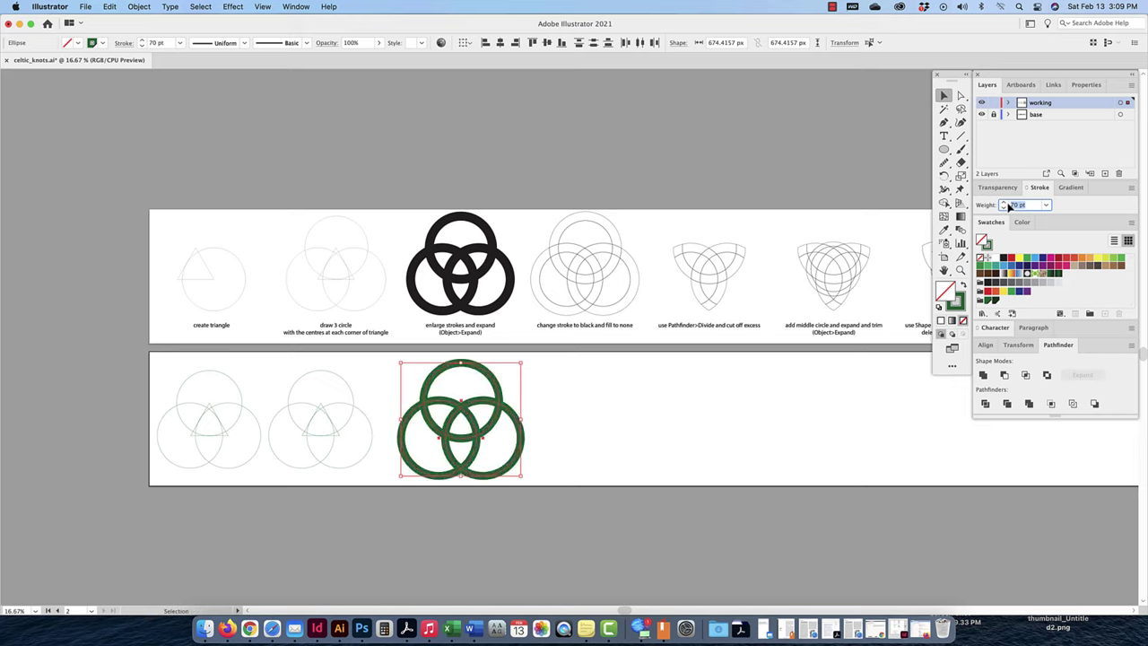
{"action": "left_click", "coordinate": [987, 245]}
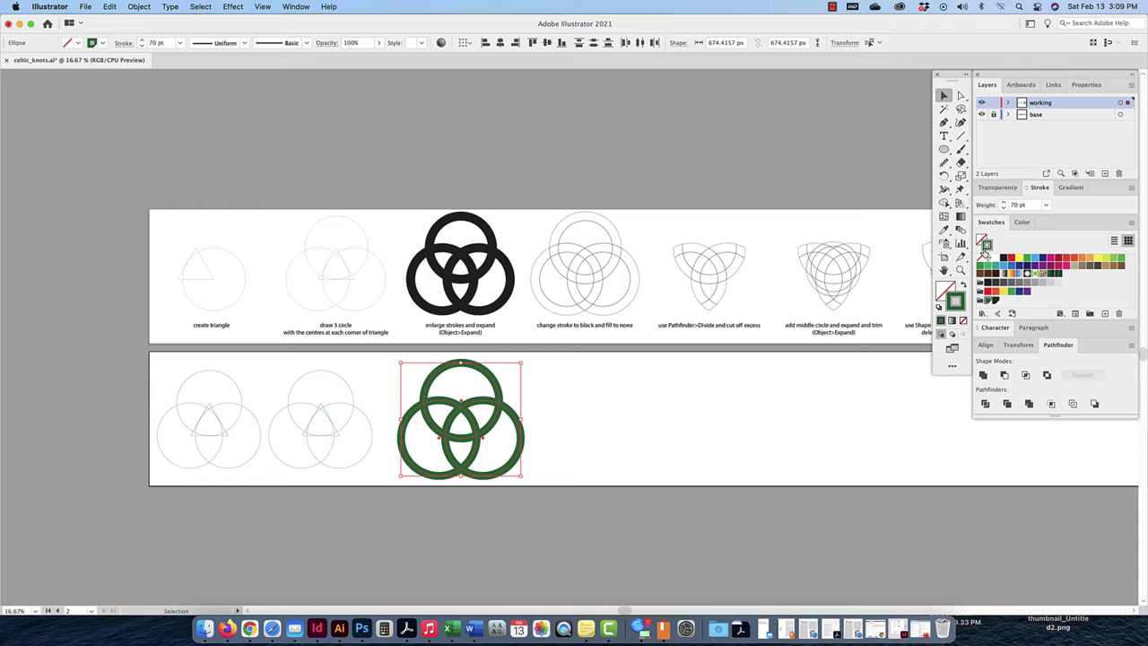
{"action": "left_click", "coordinate": [1003, 258]}
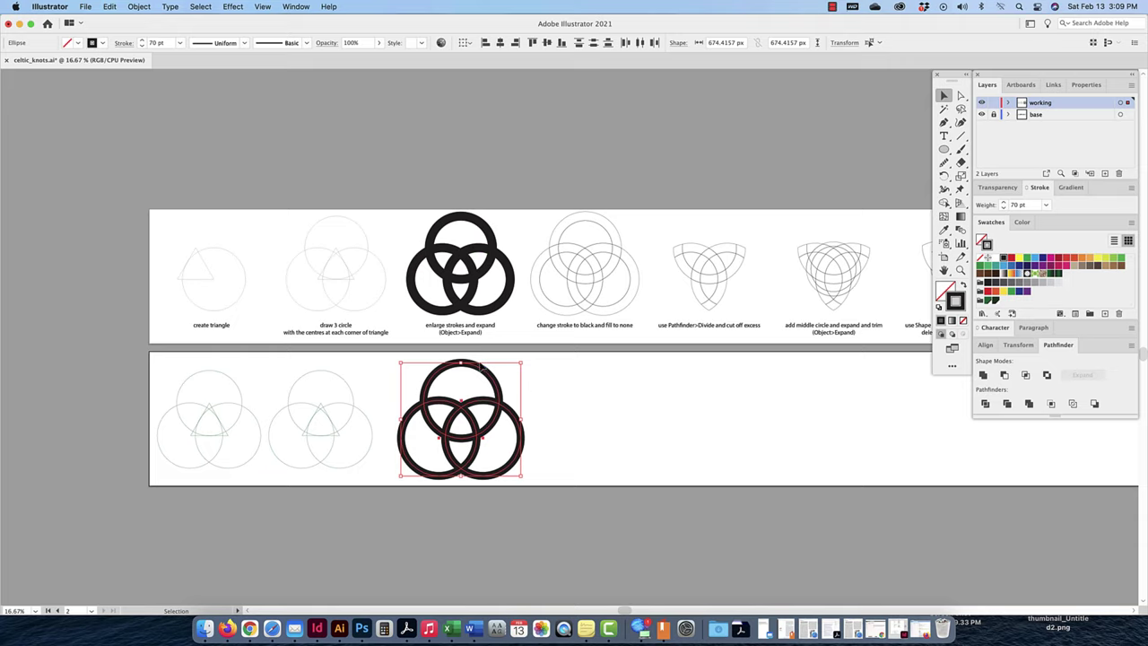
Step: Expand the fill and stroke of the third figure's circles into outlined ring shapes
{"action": "left_click", "coordinate": [139, 6]}
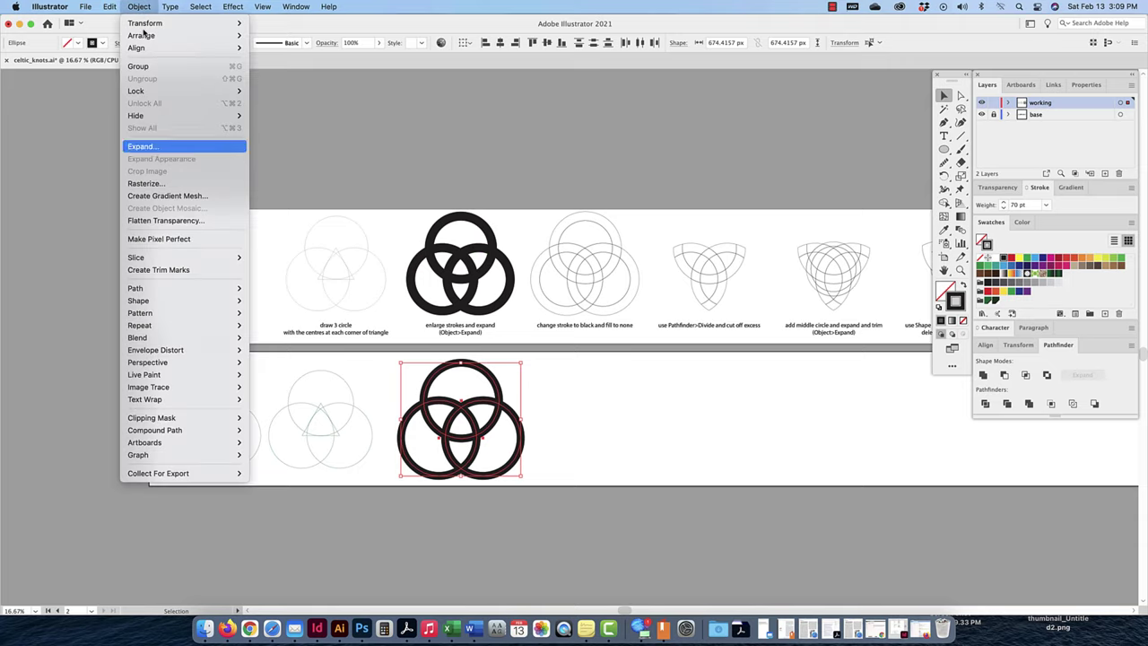
{"action": "left_click", "coordinate": [156, 147]}
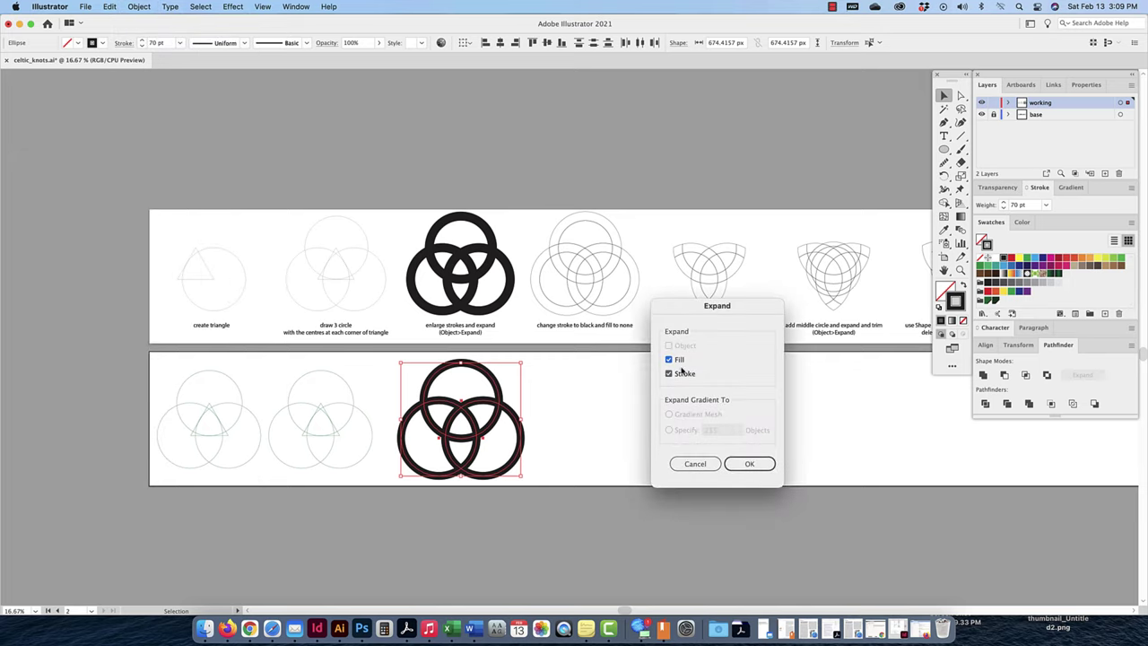
{"action": "left_click", "coordinate": [744, 463]}
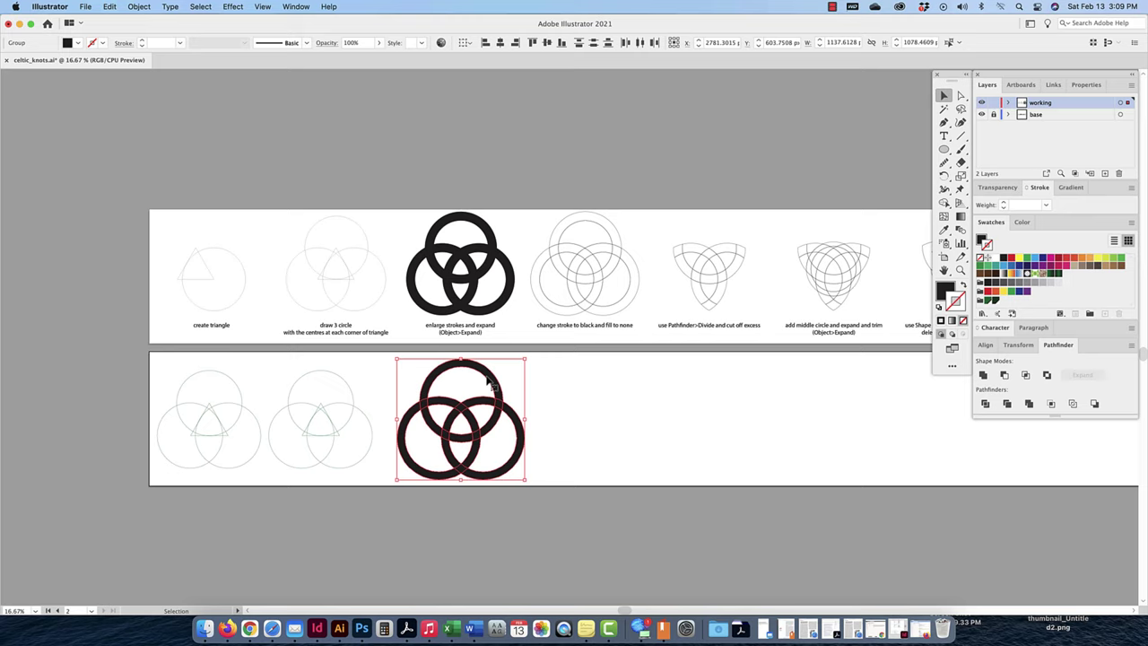
{"action": "left_click", "coordinate": [960, 95]}
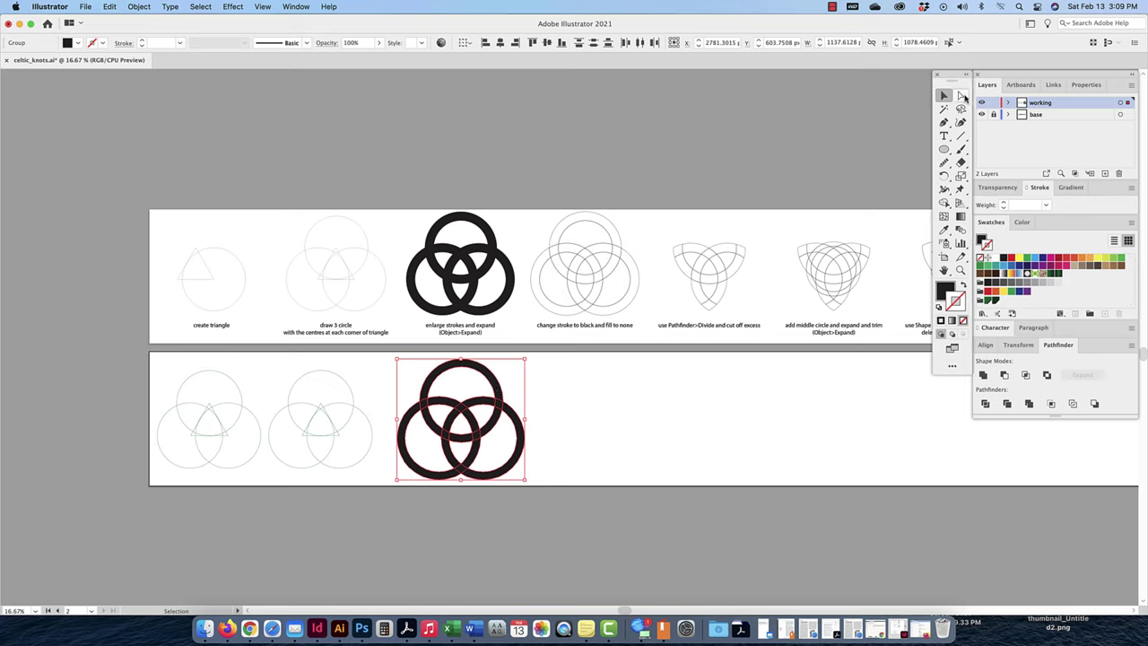
{"action": "left_click", "coordinate": [499, 380]}
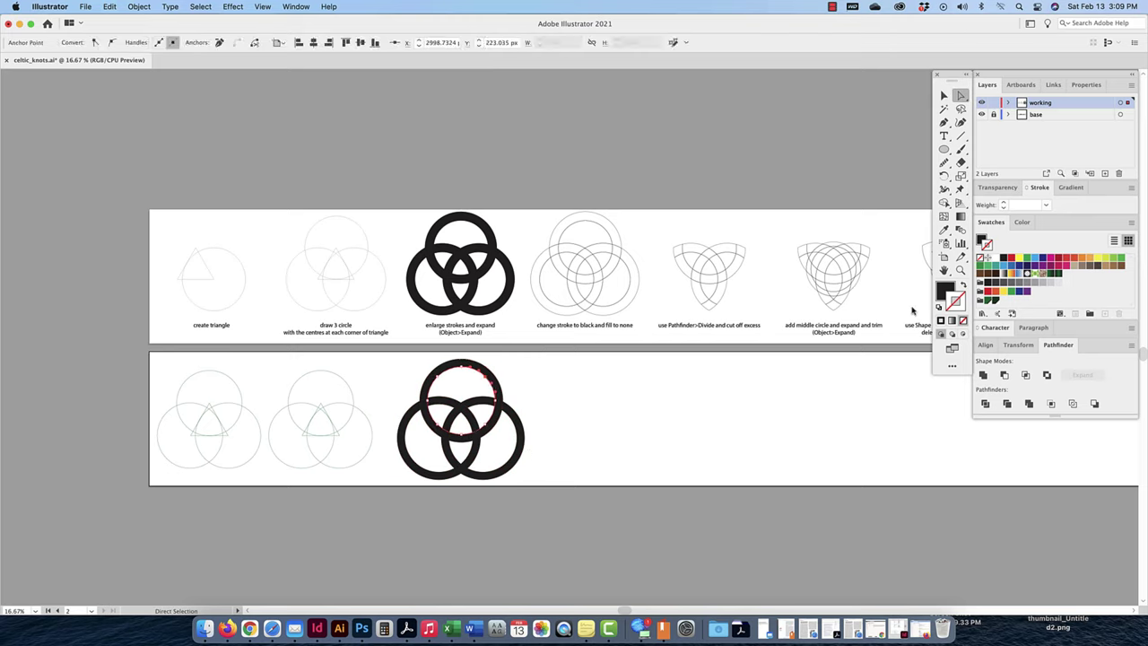
{"action": "left_click", "coordinate": [573, 449]}
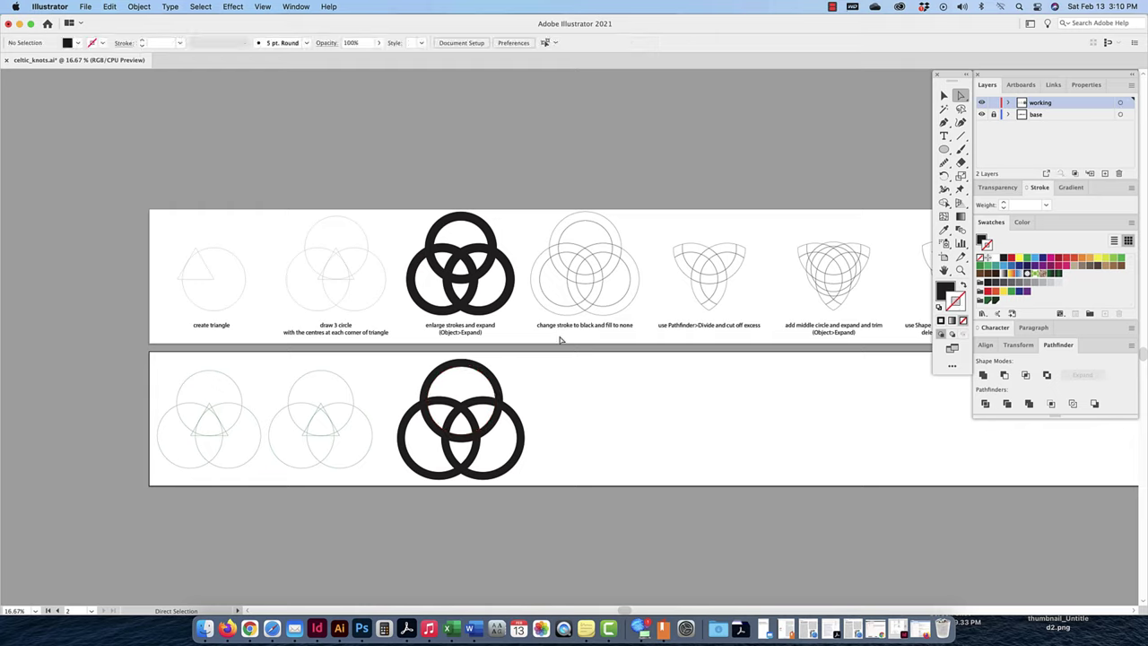
Step: Swap fill and stroke on the third figure's rings, giving them no fill and a 1 pt black stroke
{"action": "left_click", "coordinate": [943, 95]}
{"action": "left_click_drag", "start_coordinate": [529, 384], "coordinate": [418, 476]}
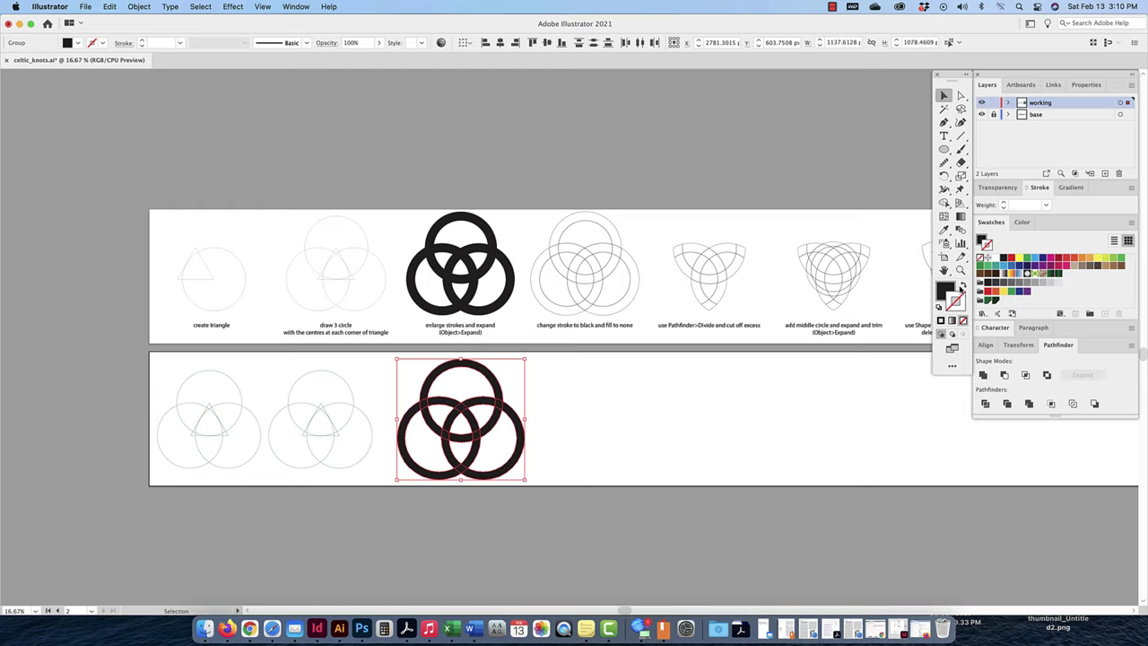
{"action": "left_click", "coordinate": [962, 286]}
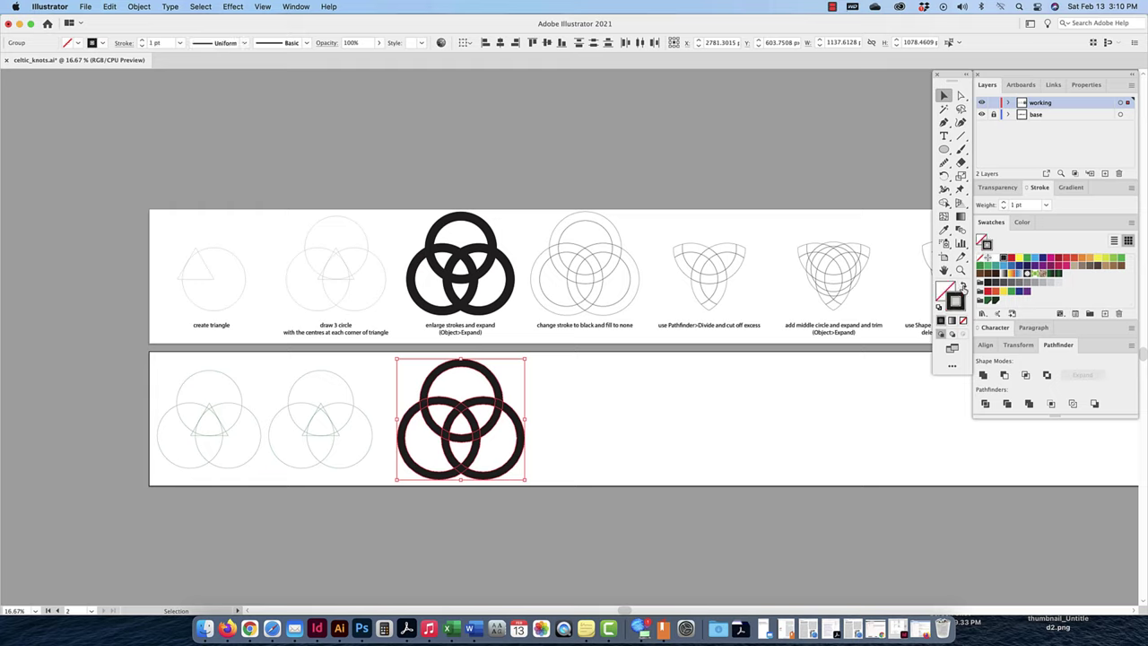
{"action": "left_click", "coordinate": [582, 399]}
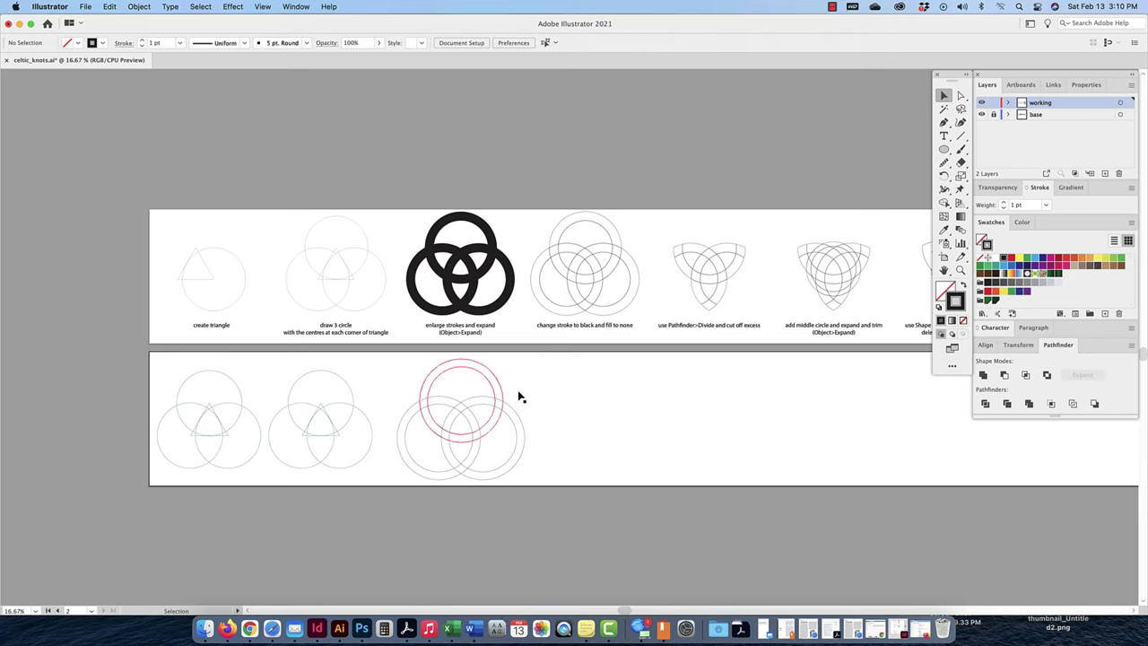
Step: Place two copies of the outlined ring figure in a row beside the original on the lower artboard
{"action": "left_click_drag", "start_coordinate": [520, 370], "coordinate": [418, 461]}
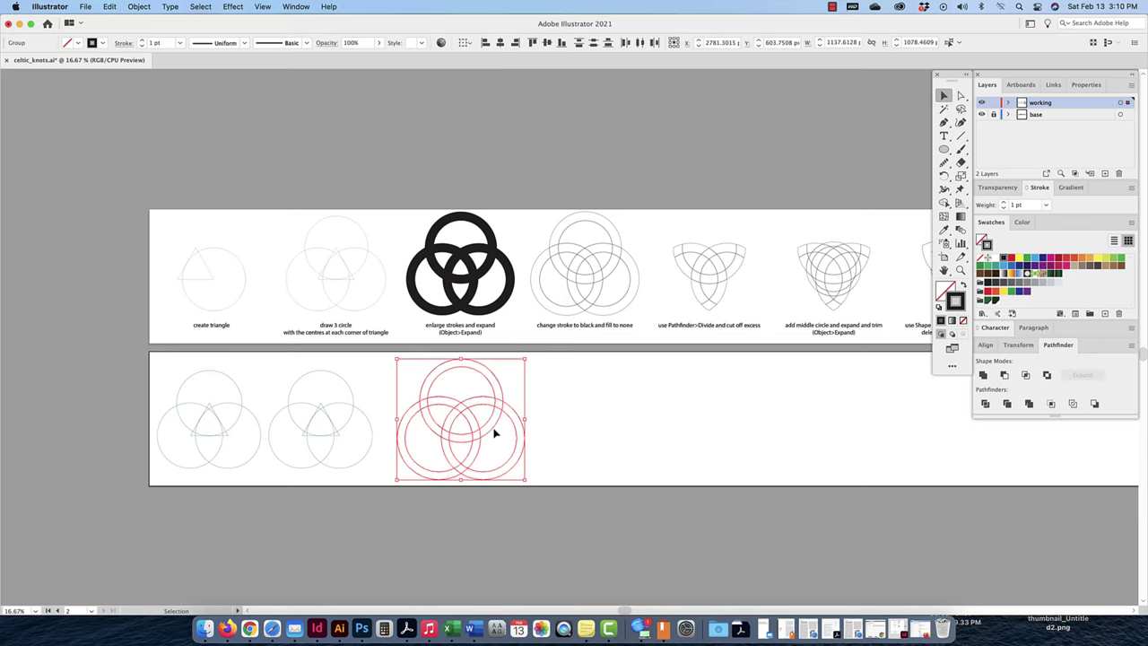
{"action": "left_click_drag", "start_coordinate": [493, 433], "coordinate": [631, 415]}
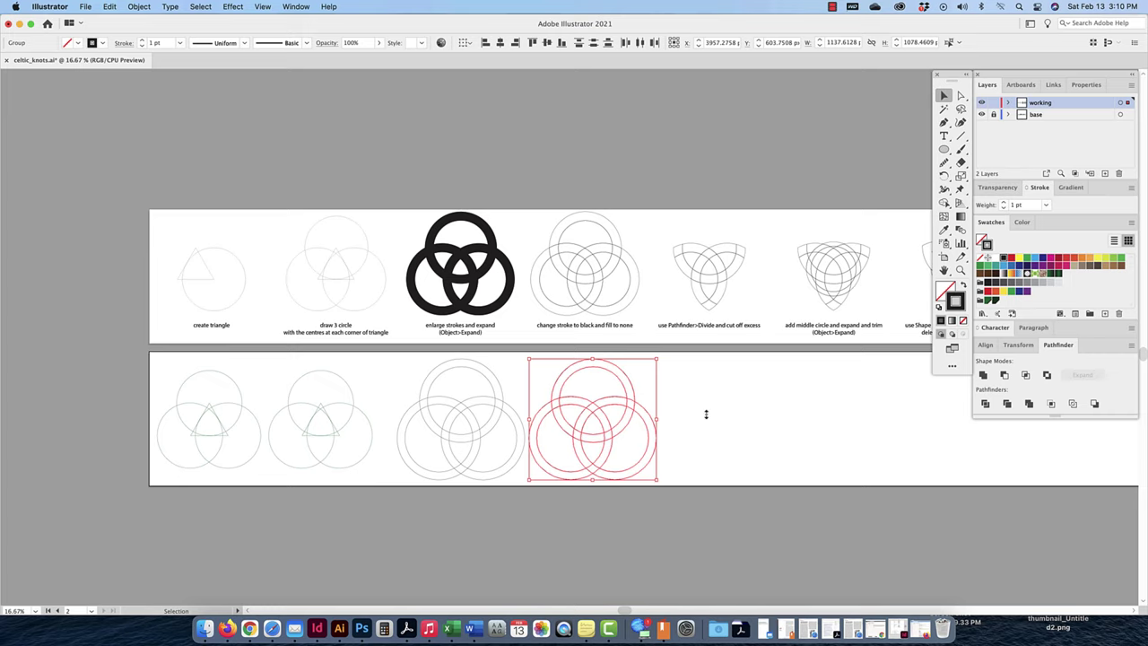
{"action": "left_click", "coordinate": [699, 382]}
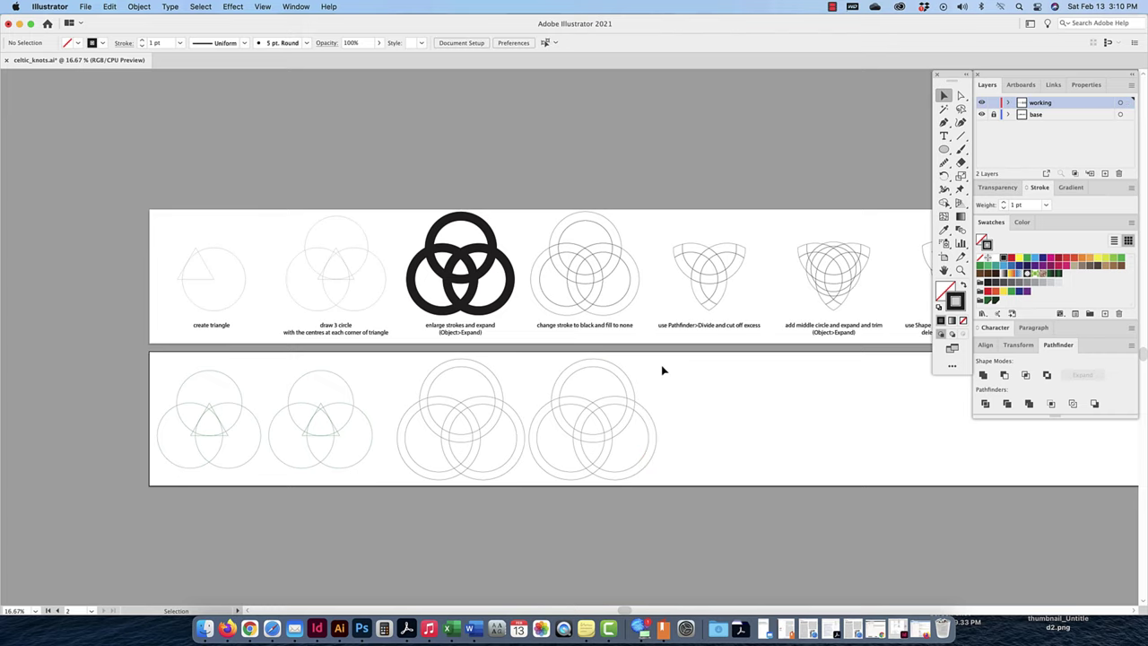
{"action": "left_click_drag", "start_coordinate": [663, 363], "coordinate": [709, 449]}
{"action": "left_click", "coordinate": [825, 394]}
Step: Split the overlapping rings of the fifth figure into separate pieces with Pathfinder Divide
{"action": "left_click", "coordinate": [723, 451]}
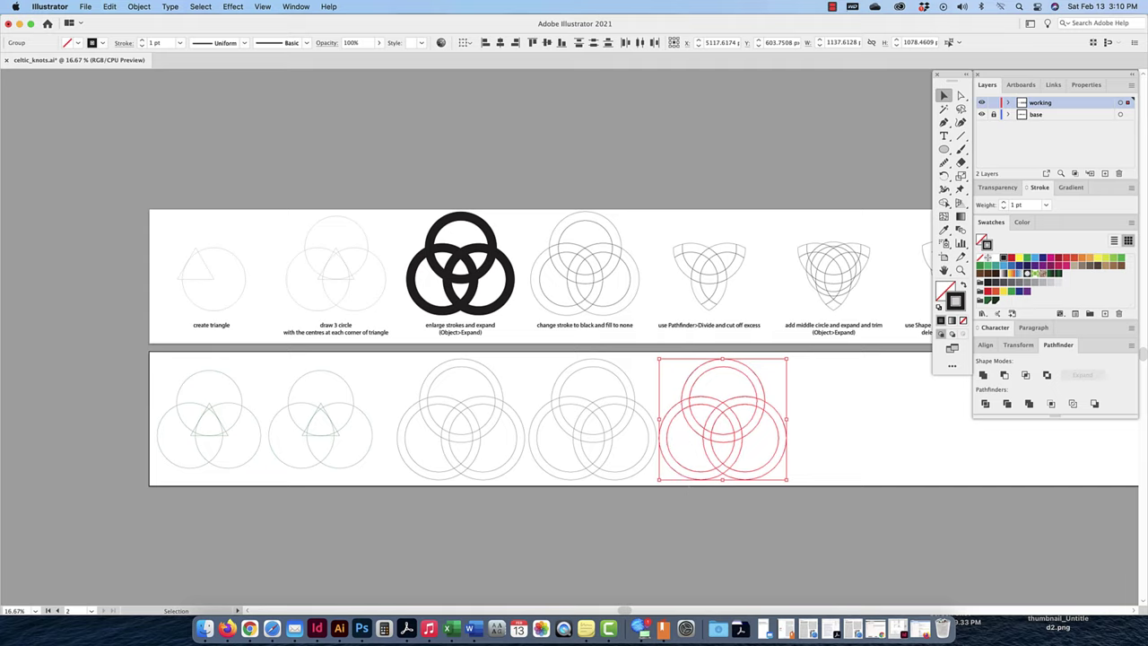
{"action": "left_click", "coordinate": [985, 405]}
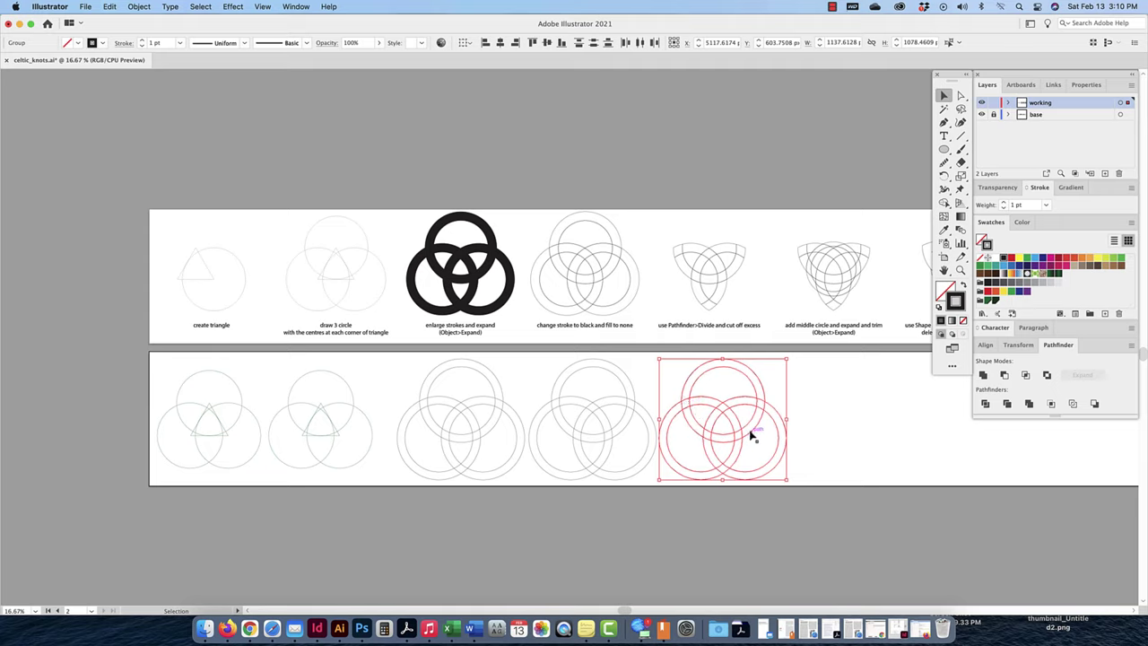
{"action": "left_click", "coordinate": [985, 405]}
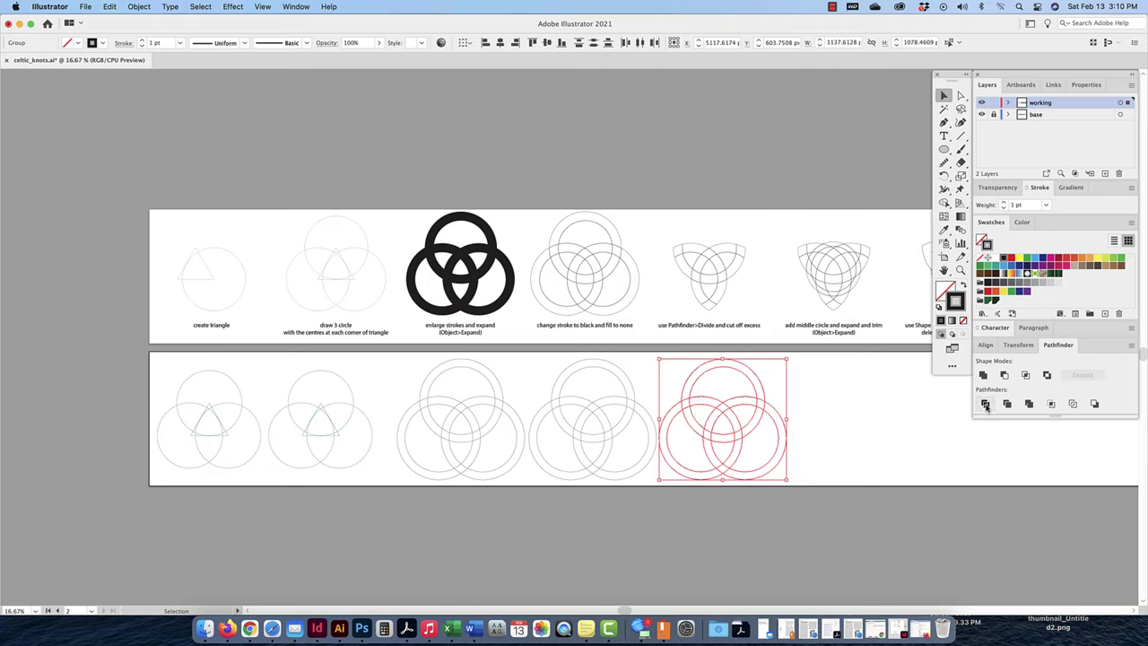
{"action": "left_click", "coordinate": [858, 464]}
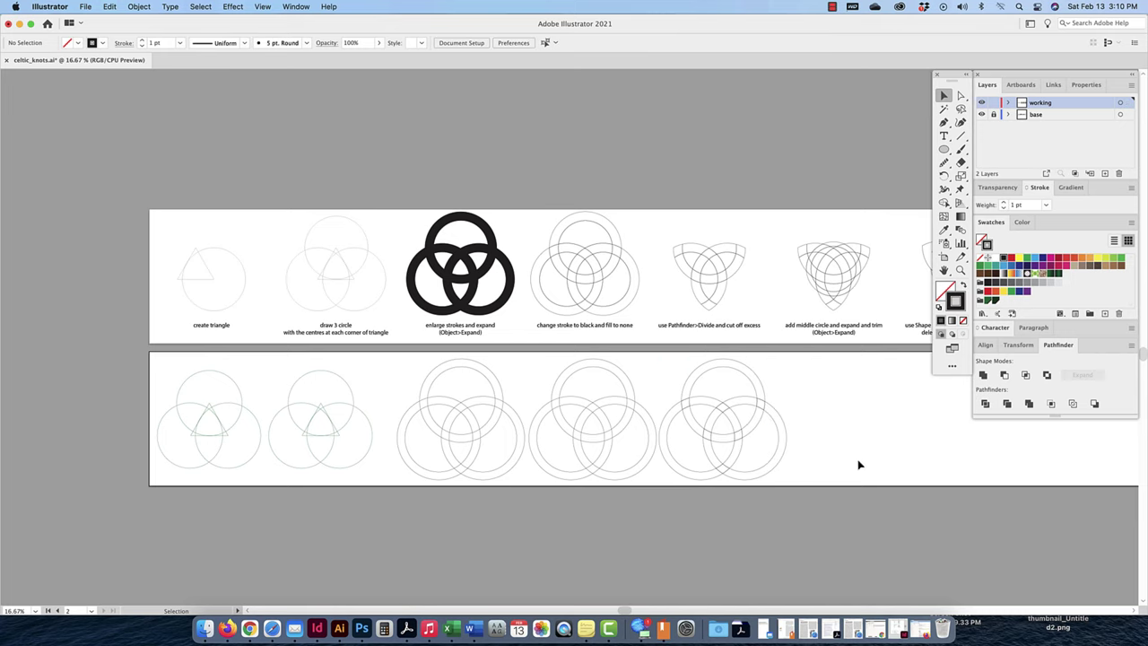
Step: Ungroup the divided pieces of the fifth figure
{"action": "left_click", "coordinate": [770, 403]}
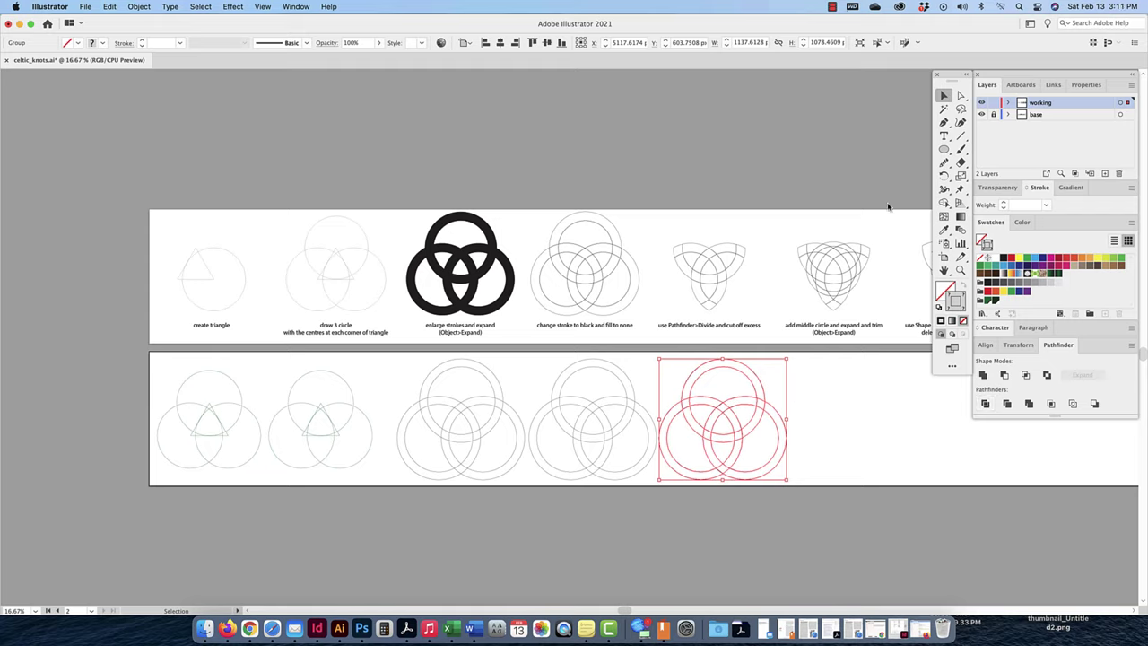
{"action": "left_click", "coordinate": [959, 96]}
{"action": "left_click", "coordinate": [865, 362]}
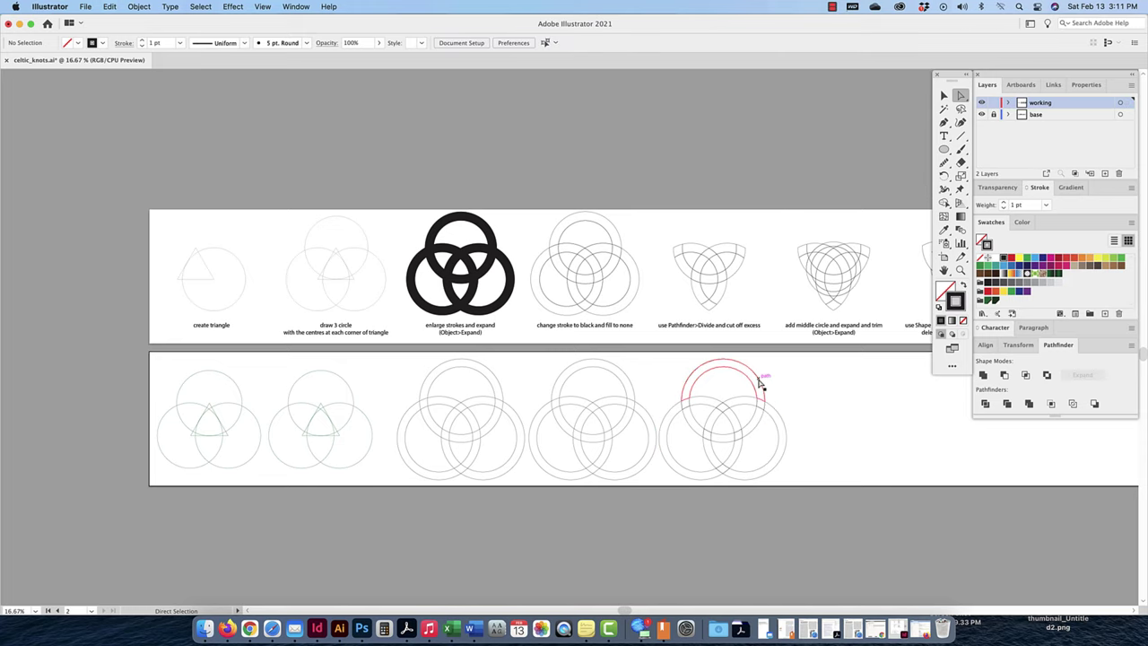
{"action": "left_click", "coordinate": [759, 380]}
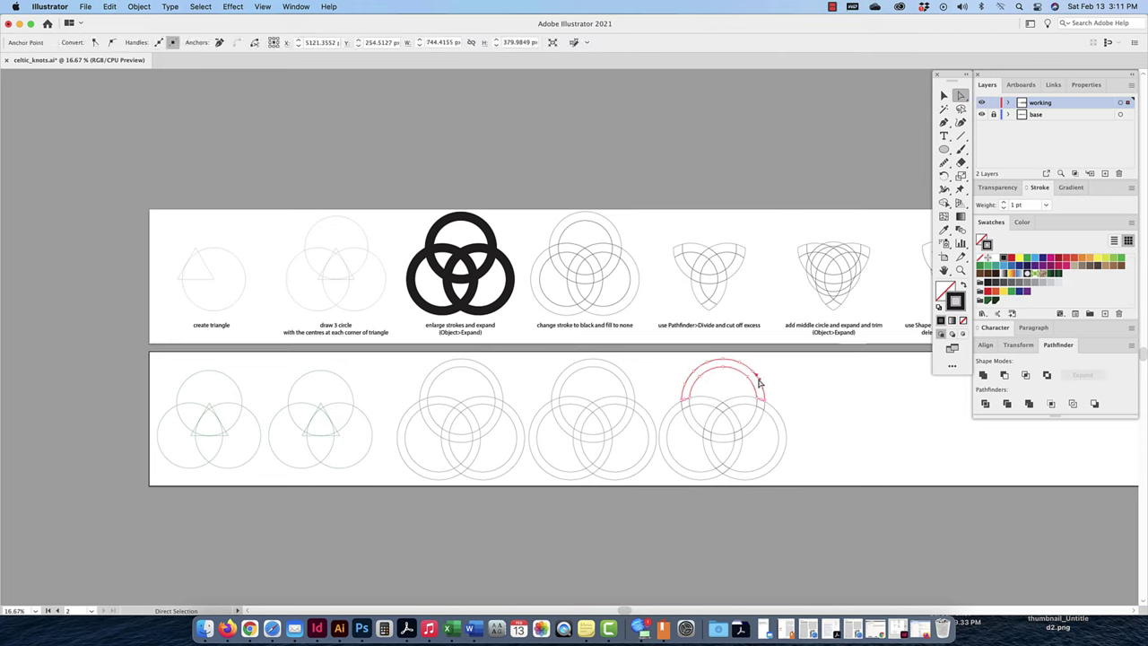
{"action": "left_click", "coordinate": [943, 95]}
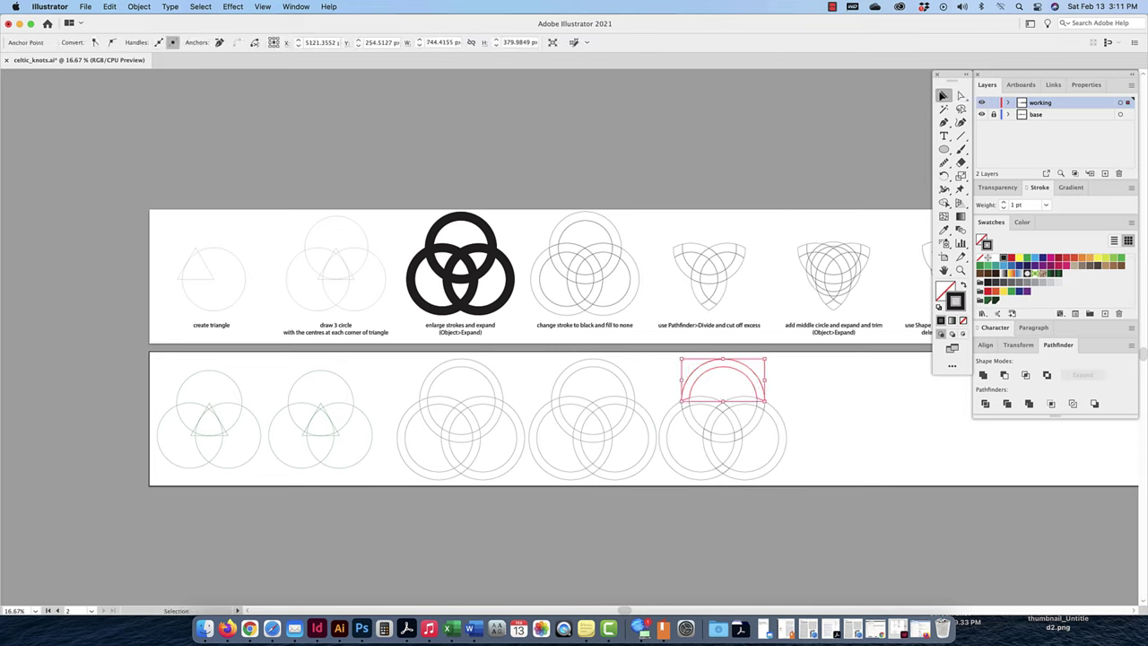
{"action": "left_click", "coordinate": [788, 391]}
{"action": "left_click_drag", "start_coordinate": [788, 385], "coordinate": [690, 466]}
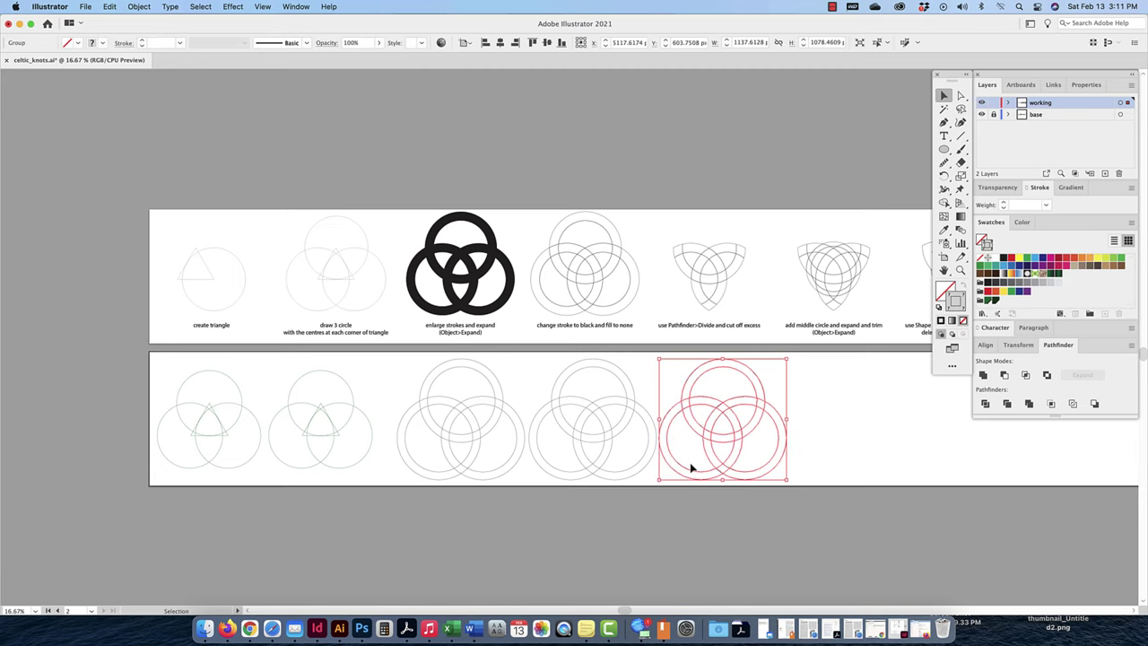
{"action": "left_click", "coordinate": [139, 6]}
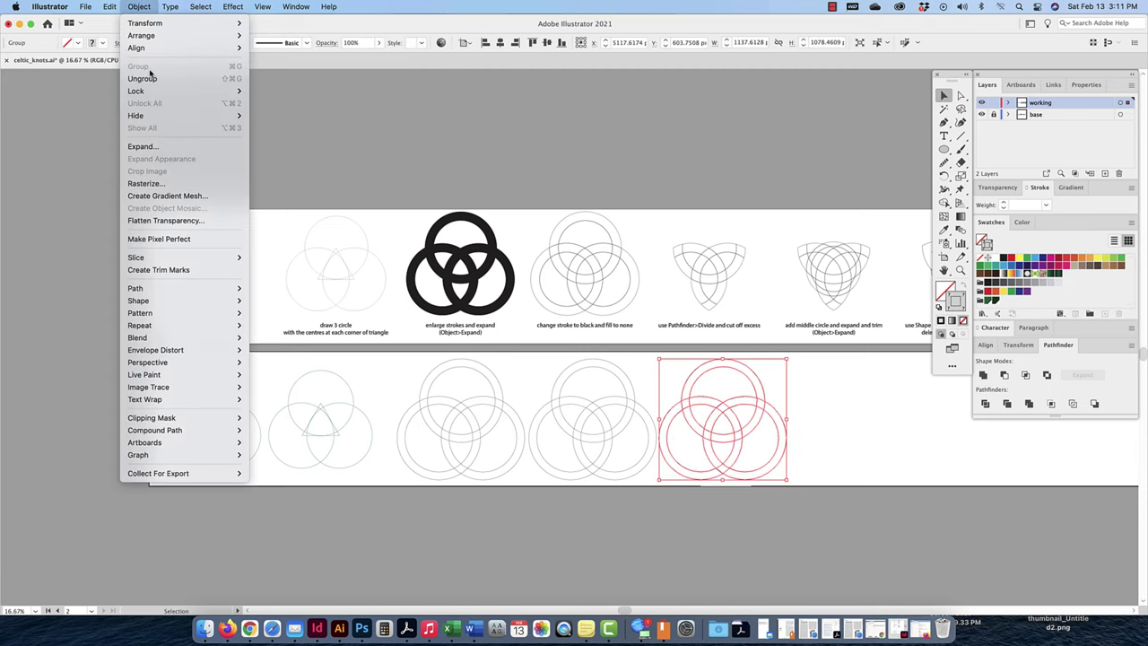
{"action": "left_click", "coordinate": [148, 79]}
{"action": "left_click", "coordinate": [835, 427]}
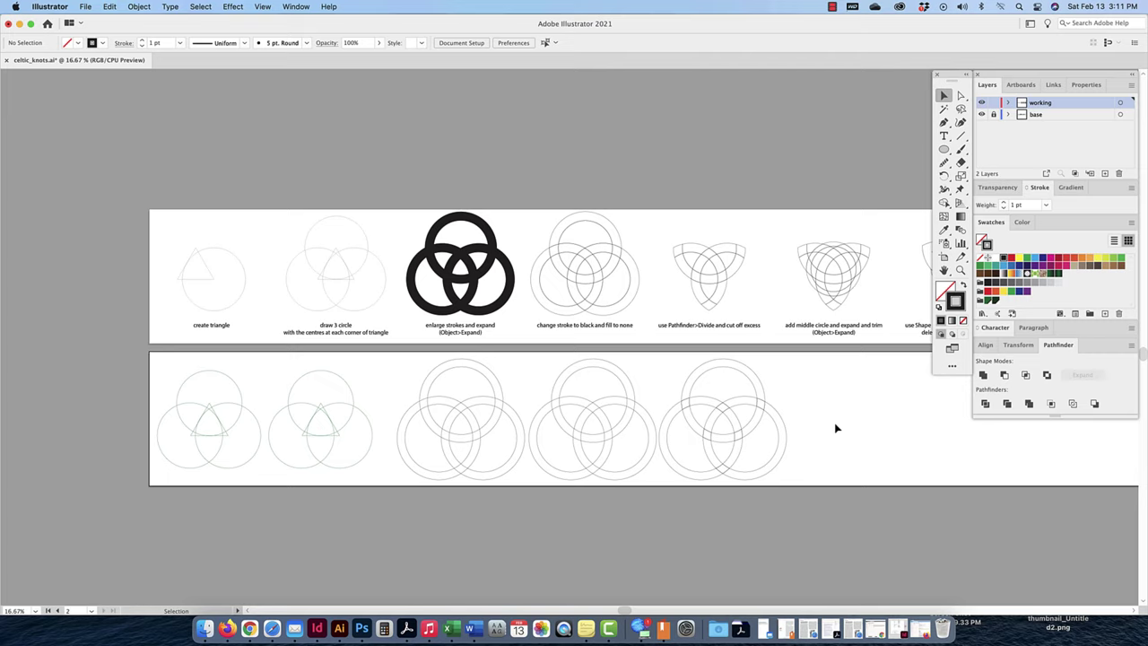
Step: Delete the outer excess pieces of all three circles in the fifth figure, keeping only the three-pointed knot shape
{"action": "left_click", "coordinate": [768, 401]}
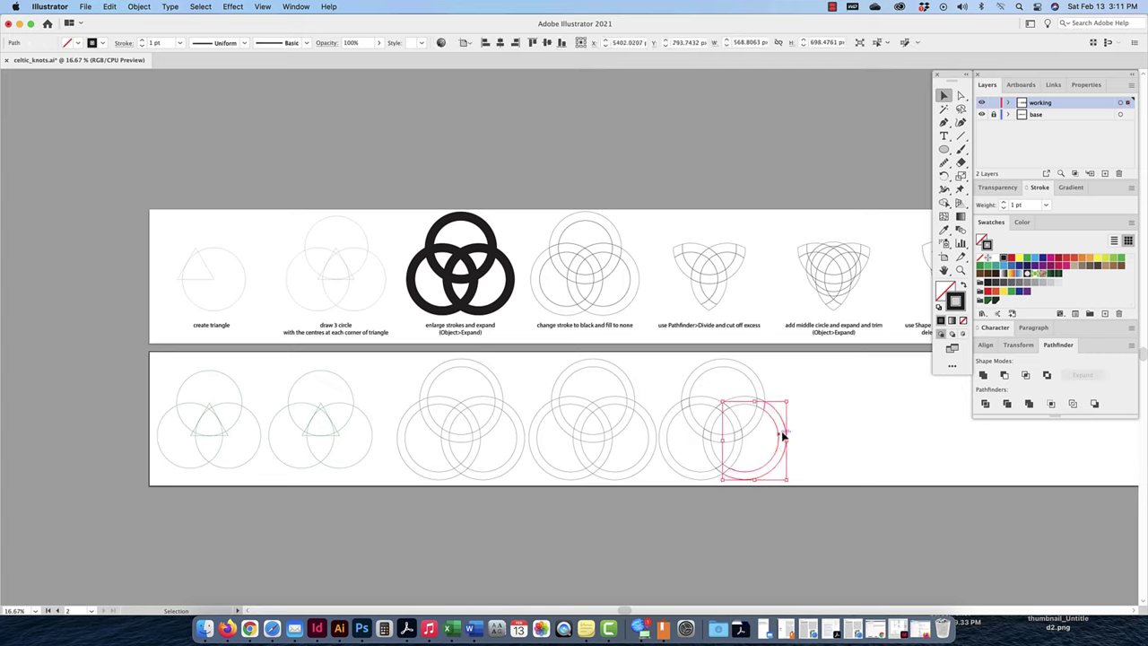
{"action": "left_click_drag", "start_coordinate": [781, 436], "coordinate": [722, 413]}
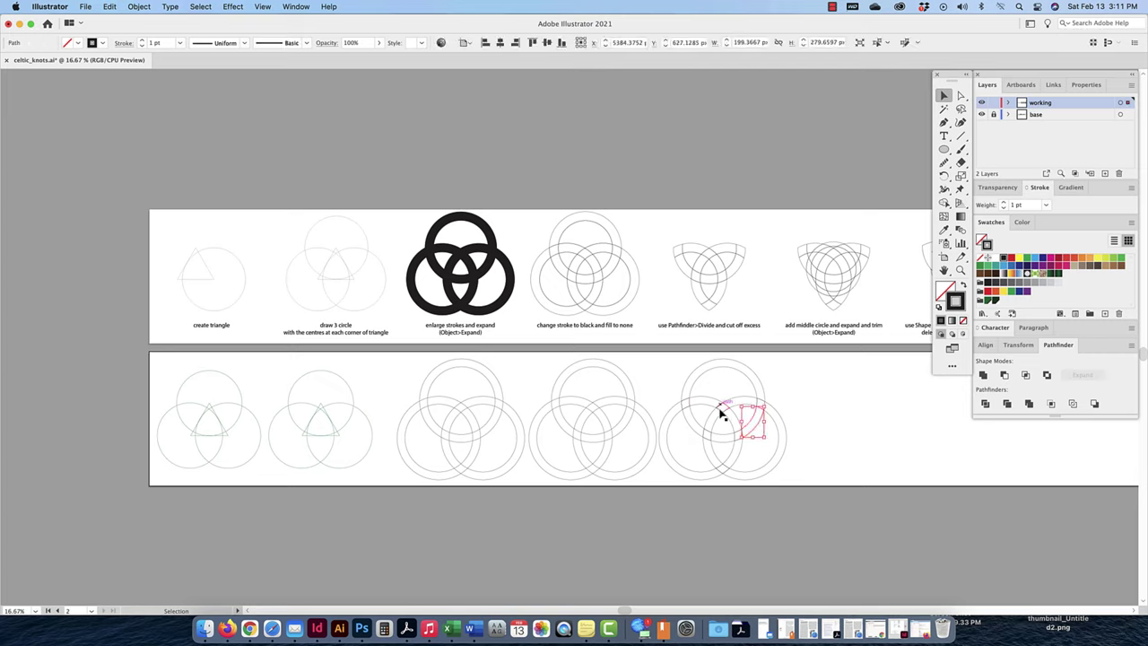
{"action": "left_click", "coordinate": [843, 454]}
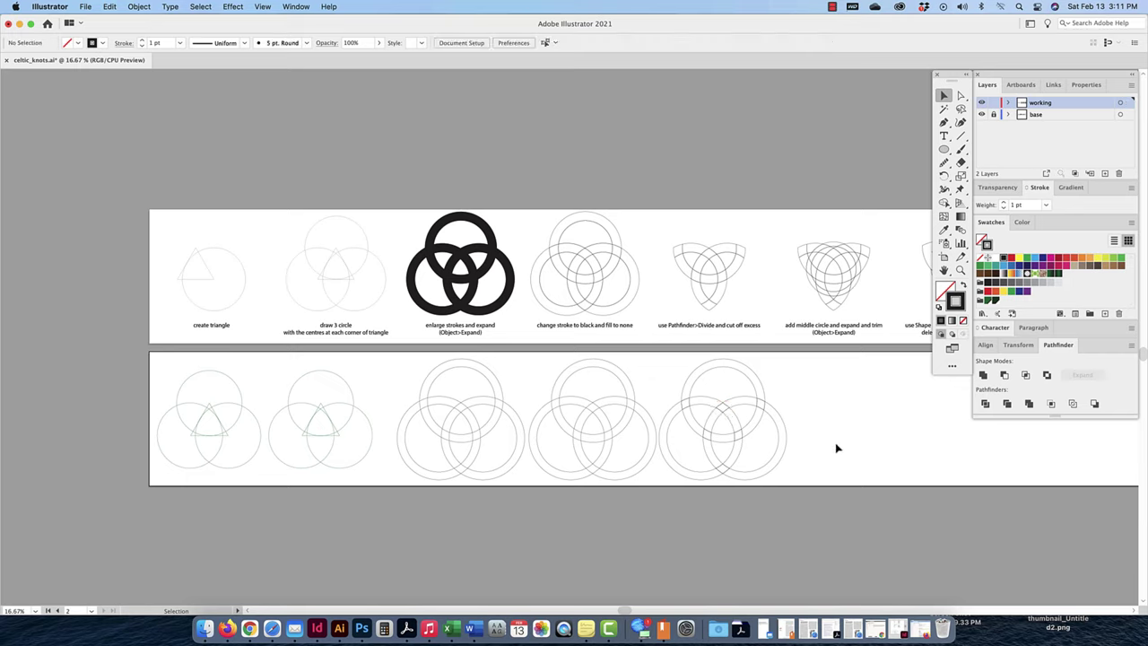
{"action": "left_click", "coordinate": [734, 382]}
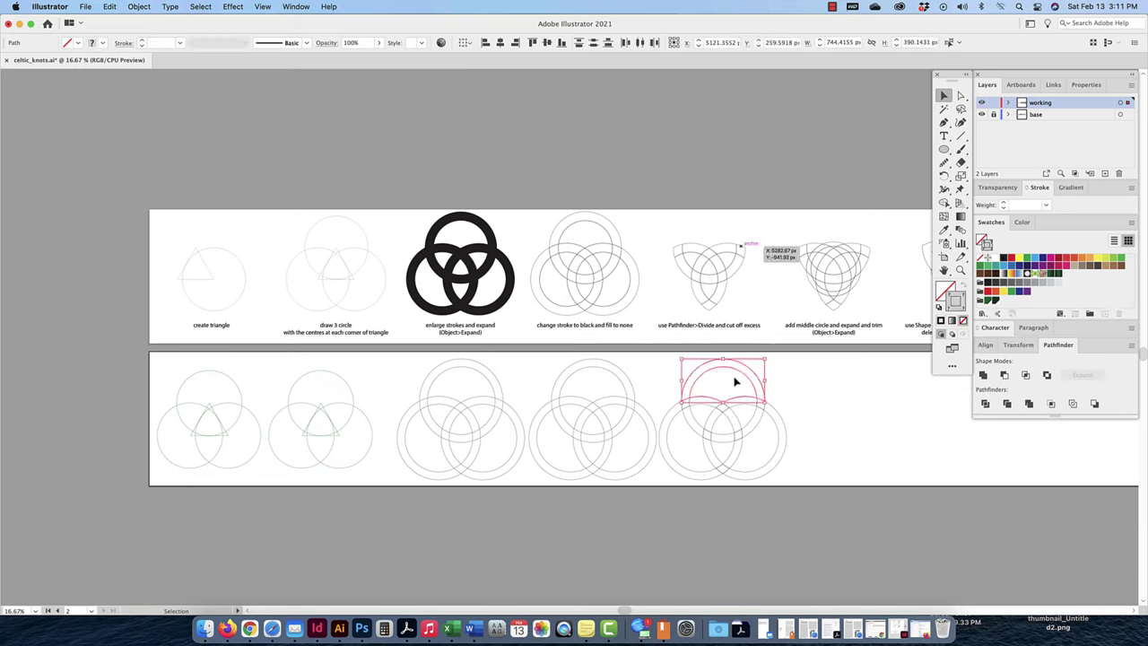
{"action": "key", "text": "Delete"}
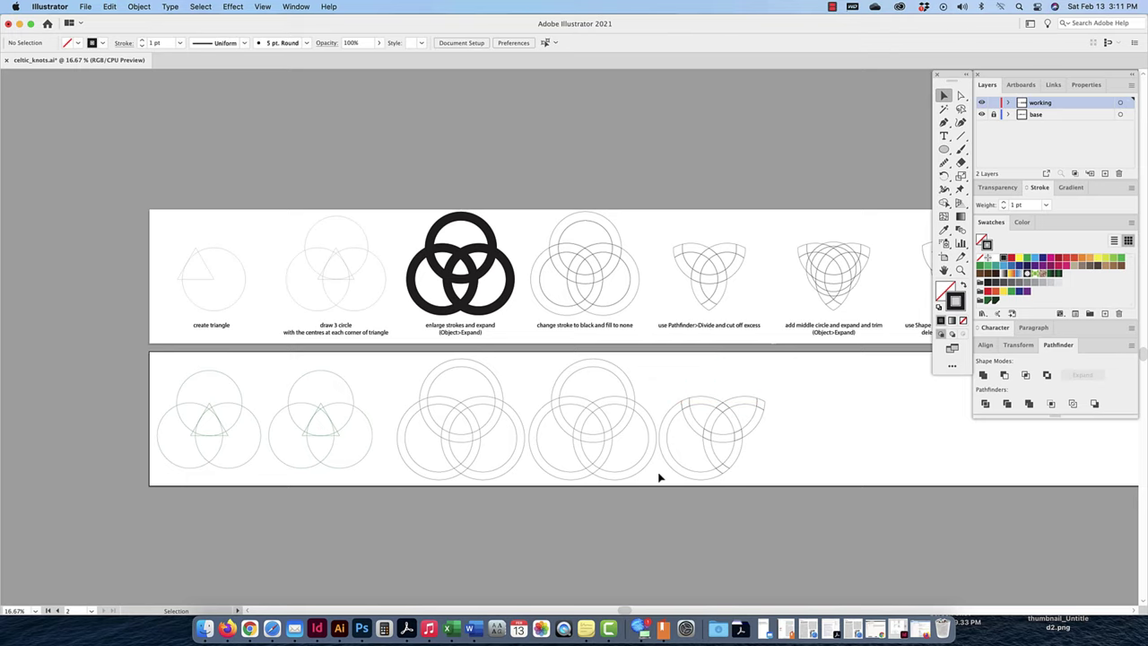
{"action": "left_click", "coordinate": [687, 456]}
{"action": "key", "text": "Delete"}
Step: Place a copy of the trimmed three-pointed figure beside it as the sixth figure
{"action": "left_click_drag", "start_coordinate": [781, 393], "coordinate": [834, 440]}
{"action": "scroll", "coordinate": [852, 367], "scroll_direction": "right", "scroll_amount": 3}
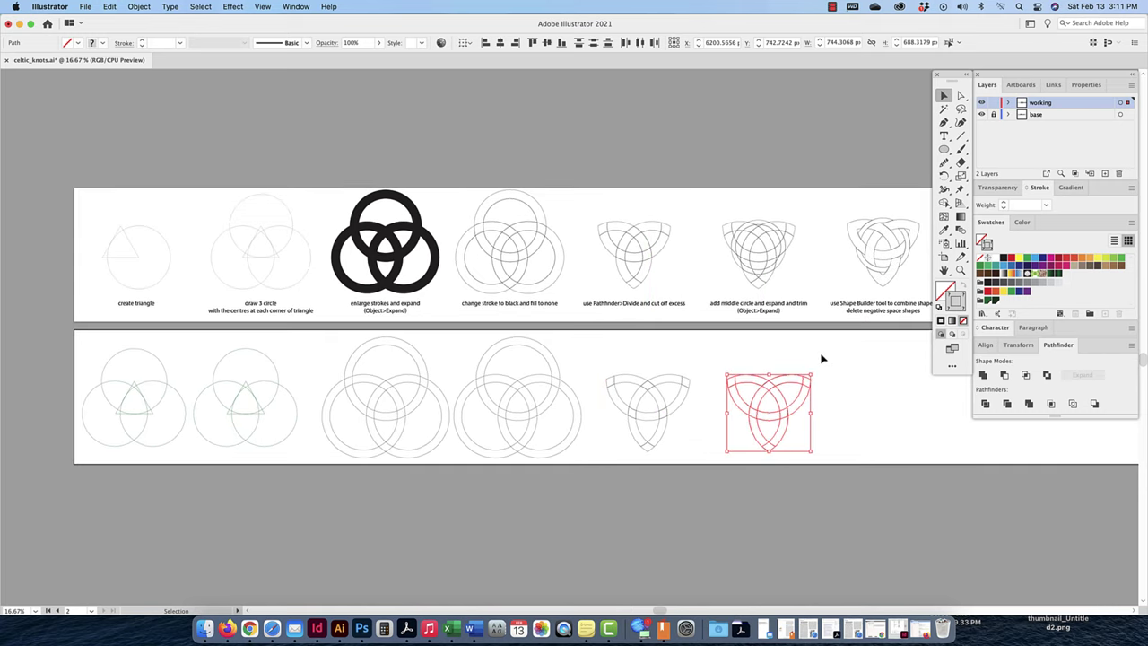
Step: Draw a circle about 591 px in diameter from the centre of the sixth figure
{"action": "left_click_drag", "start_coordinate": [749, 243], "coordinate": [684, 246]}
{"action": "scroll", "coordinate": [672, 248], "scroll_direction": "right", "scroll_amount": 3}
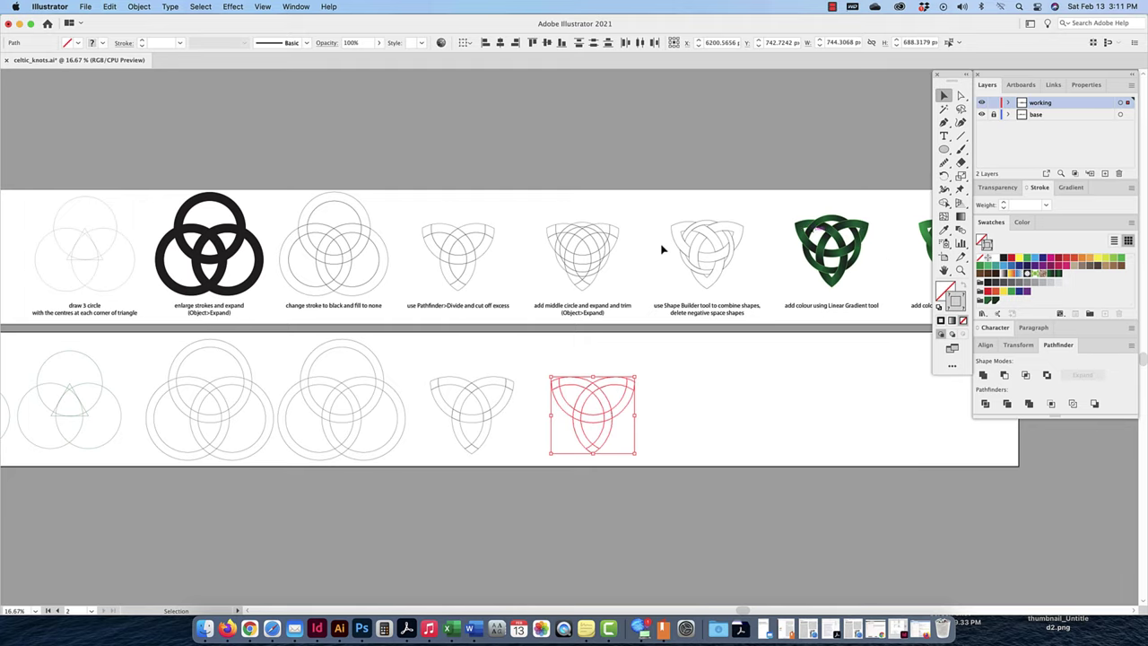
{"action": "scroll", "coordinate": [712, 384], "scroll_direction": "down", "scroll_amount": 2}
{"action": "scroll", "coordinate": [712, 384], "scroll_direction": "left", "scroll_amount": 2}
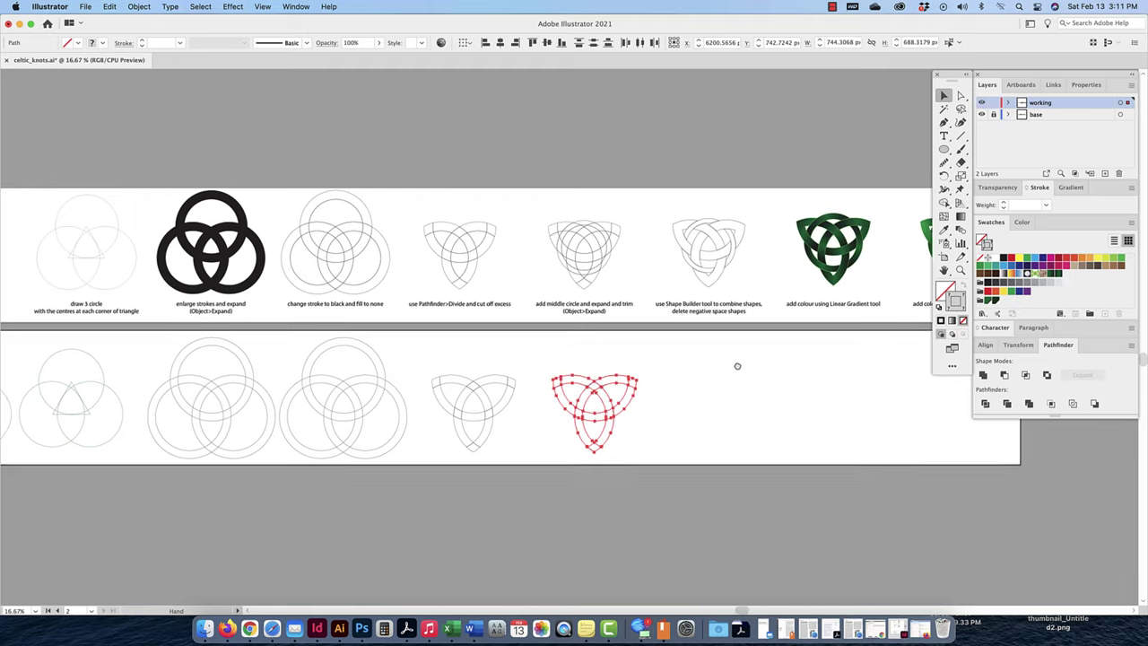
{"action": "left_click", "coordinate": [943, 149]}
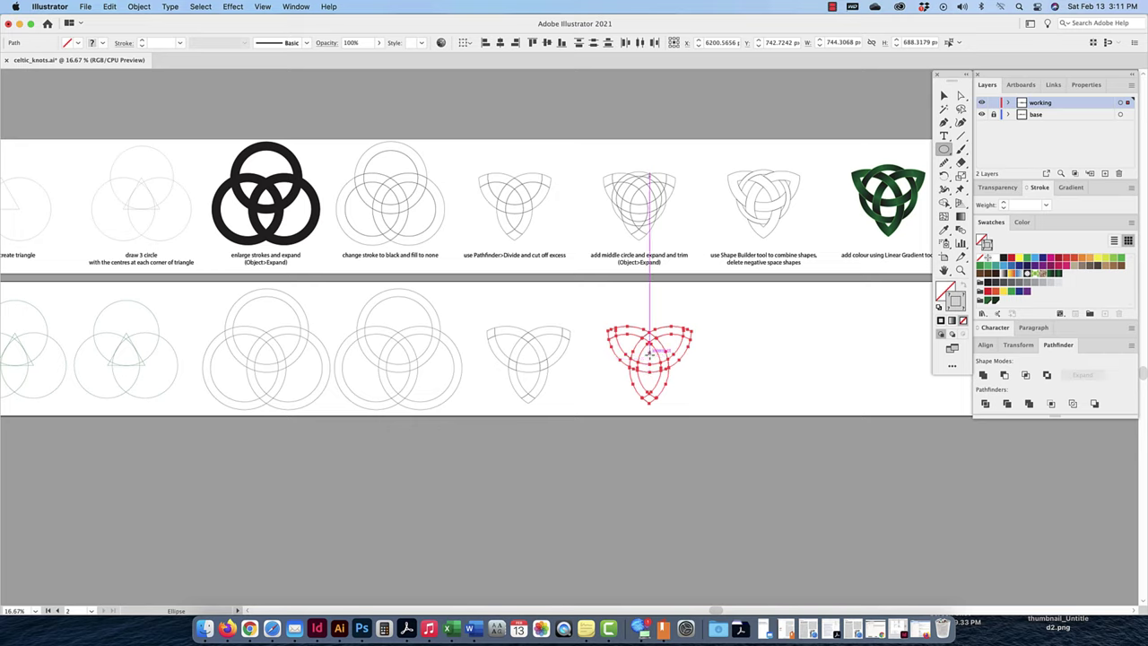
{"action": "left_click_drag", "start_coordinate": [649, 354], "coordinate": [668, 320]}
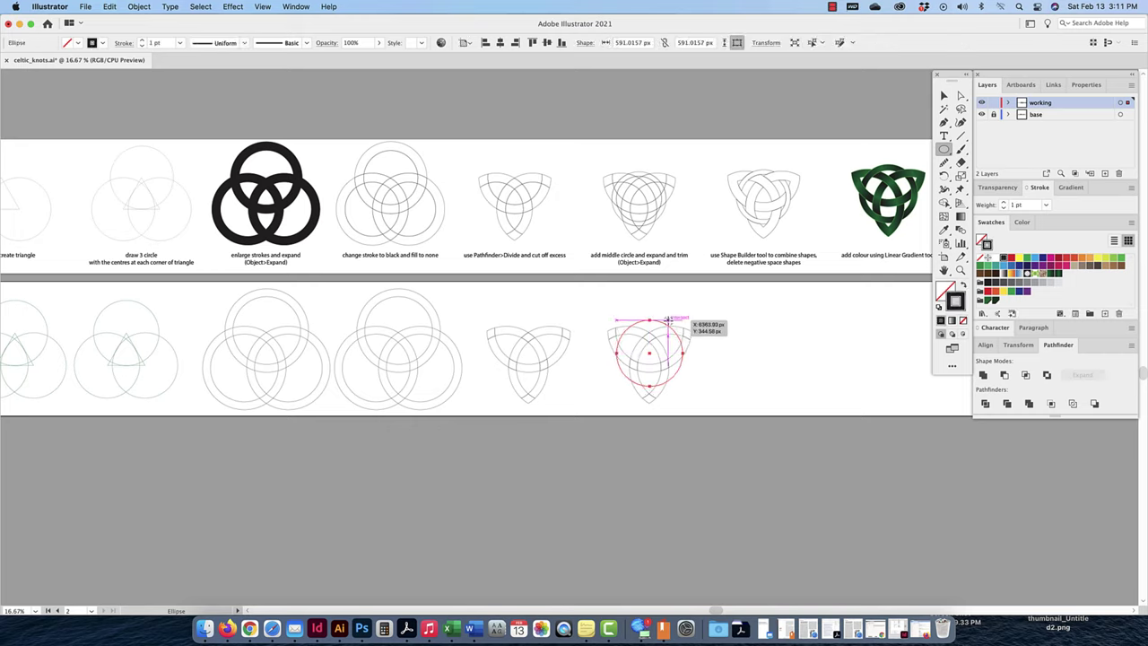
Step: Set the stroke weight of the sixth figure's middle circle to 70 pt
{"action": "left_click", "coordinate": [1027, 206]}
{"action": "type", "text": "70"}
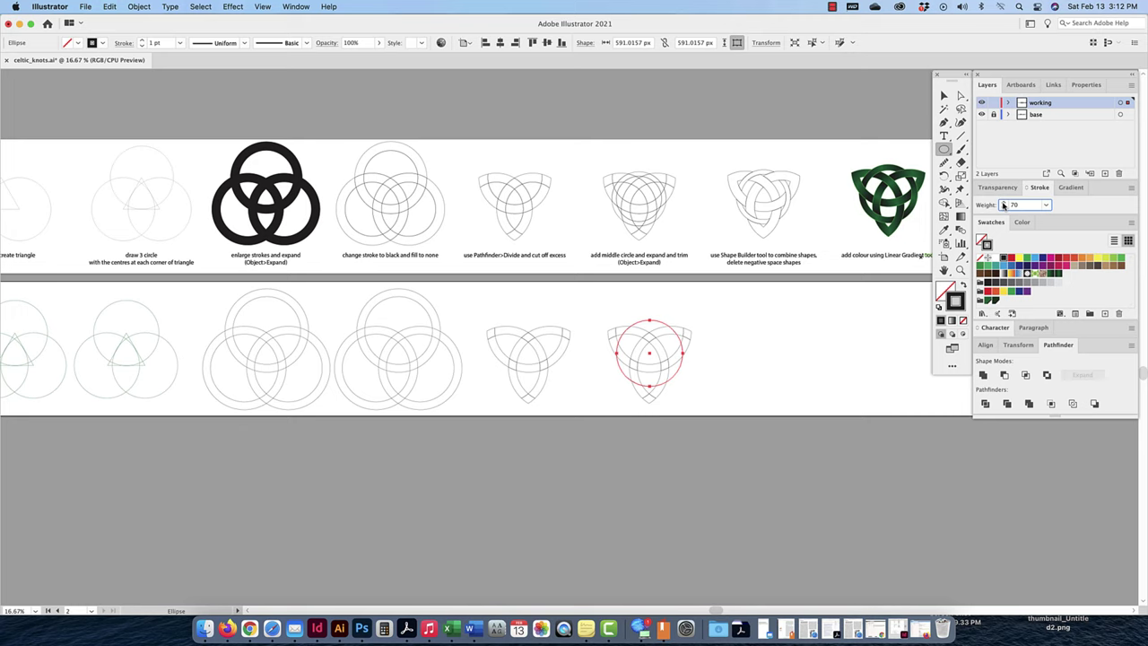
{"action": "key", "text": "Return"}
{"action": "key", "text": "super+equal"}
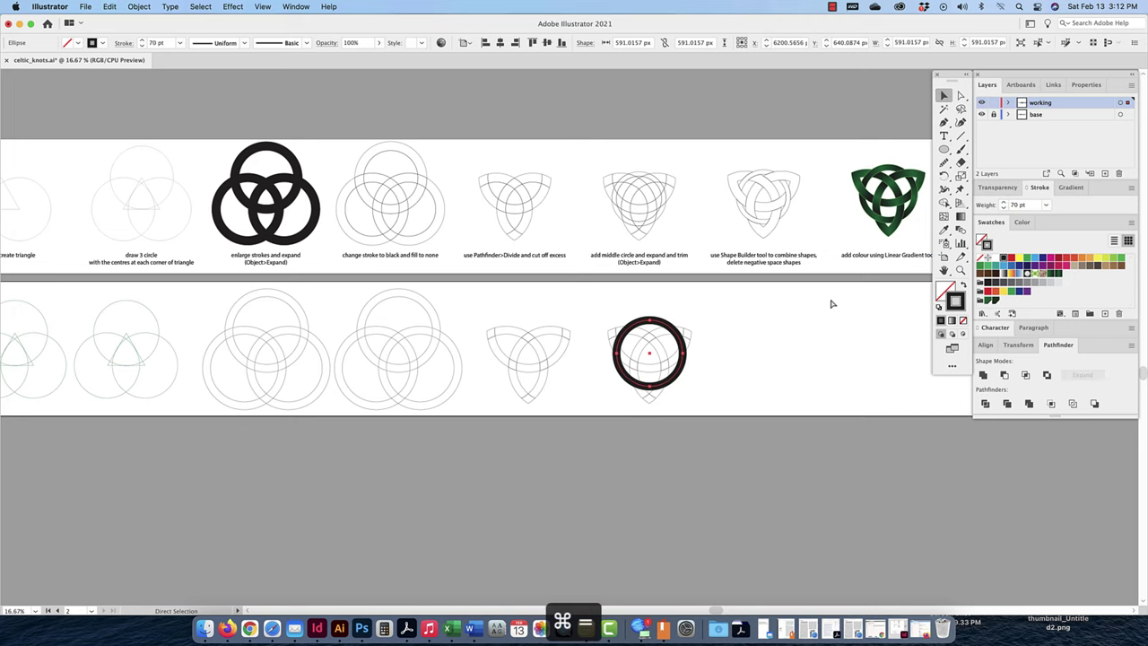
Step: Shrink the sixth figure's middle circle proportionally to about 551 px in diameter
{"action": "key", "text": "super+equal"}
{"action": "key", "text": "super+equal"}
{"action": "left_click_drag", "start_coordinate": [846, 312], "coordinate": [752, 285]}
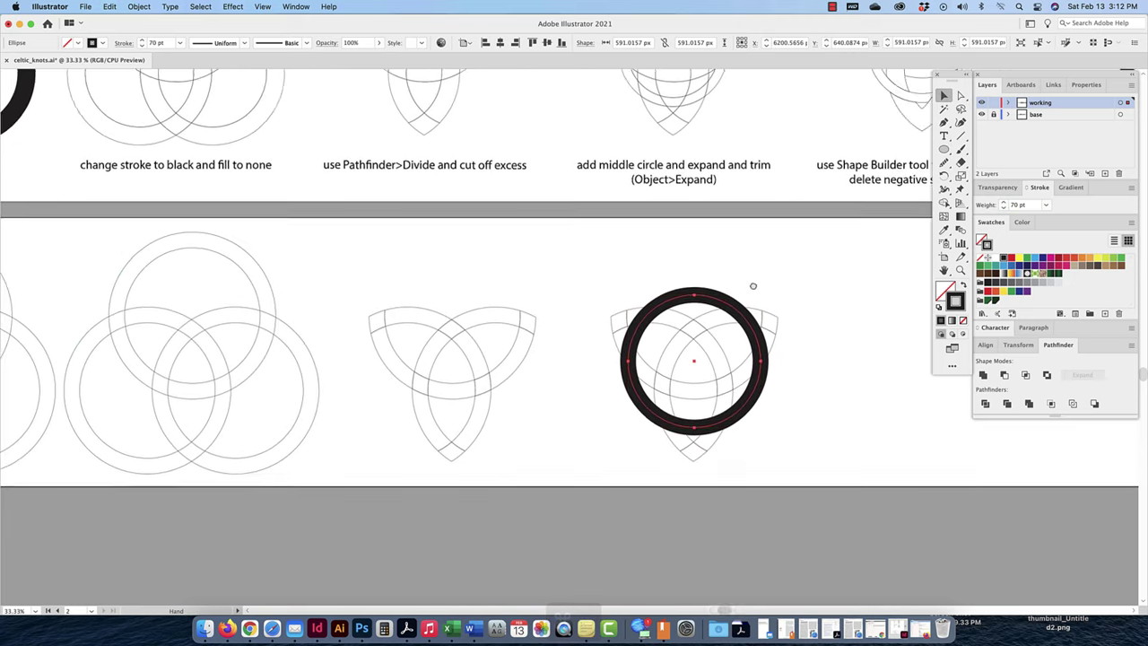
{"action": "key", "text": "v"}
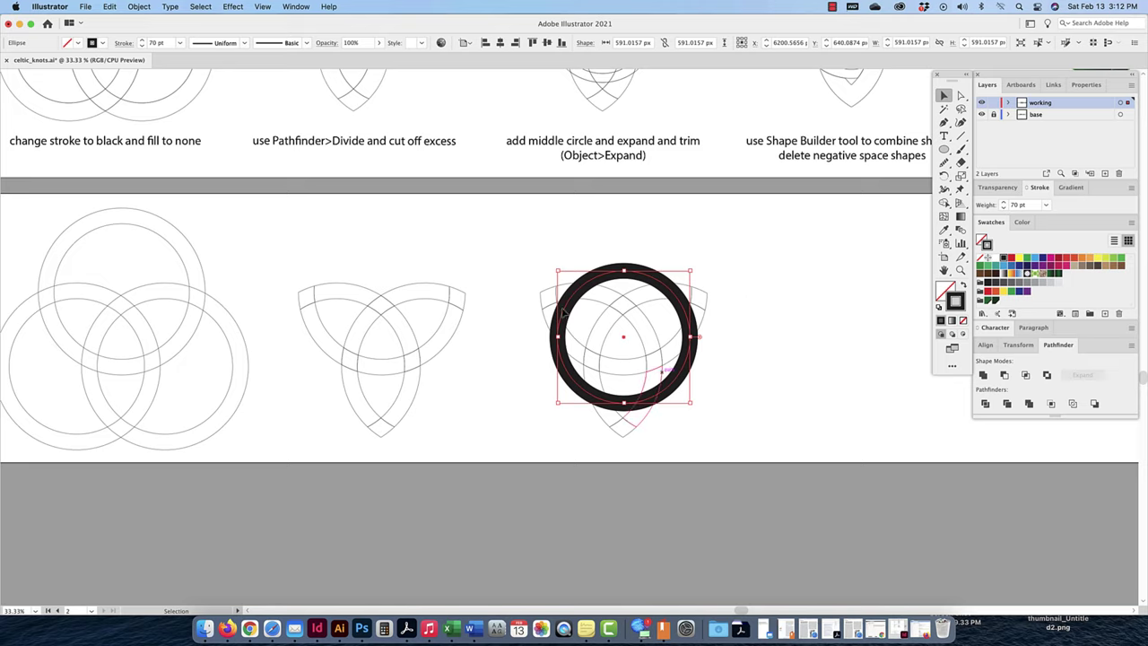
{"action": "left_click", "coordinate": [623, 271], "text": "shift"}
{"action": "left_click_drag", "start_coordinate": [623, 270], "coordinate": [624, 278]}
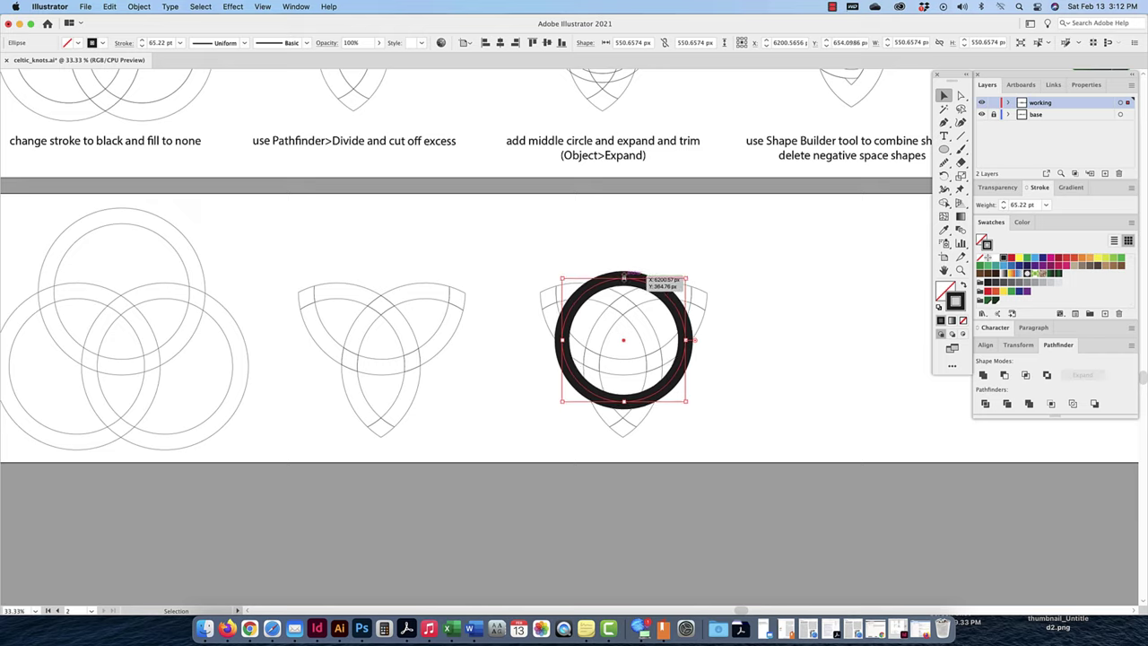
Step: Position the middle ring centrally over the three-pointed figure, at about X 6196.56 px and Y 658.1 px
{"action": "left_click_drag", "start_coordinate": [623, 277], "coordinate": [623, 278]}
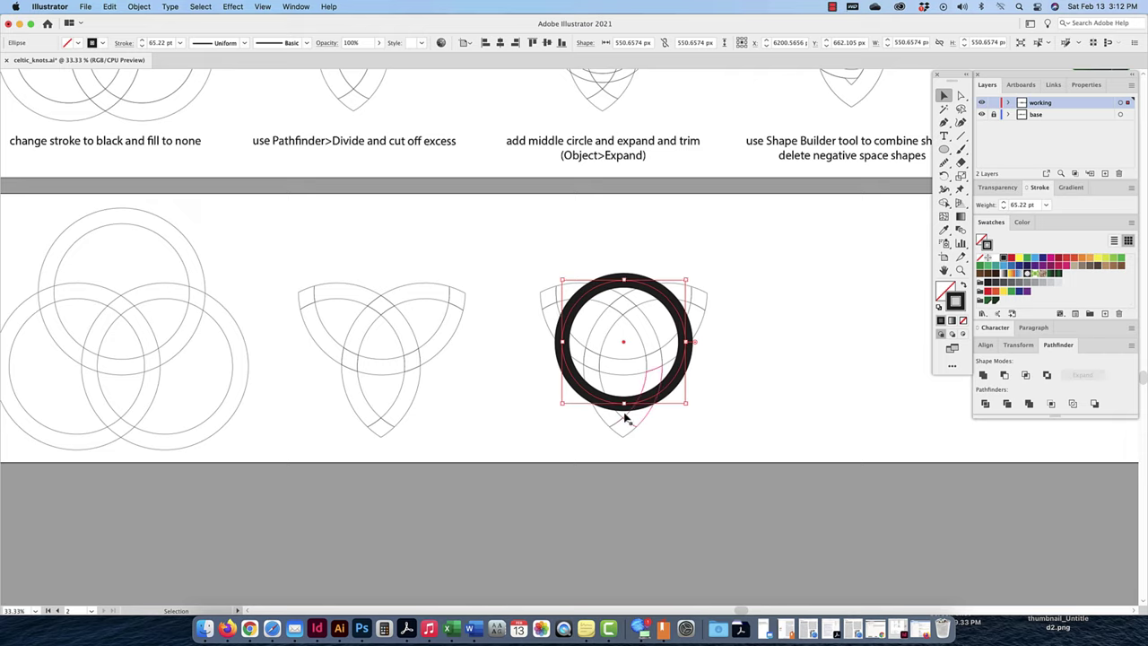
{"action": "key", "text": "Up"}
{"action": "key", "text": "Up"}
{"action": "key", "text": "Up"}
{"action": "key", "text": "Up"}
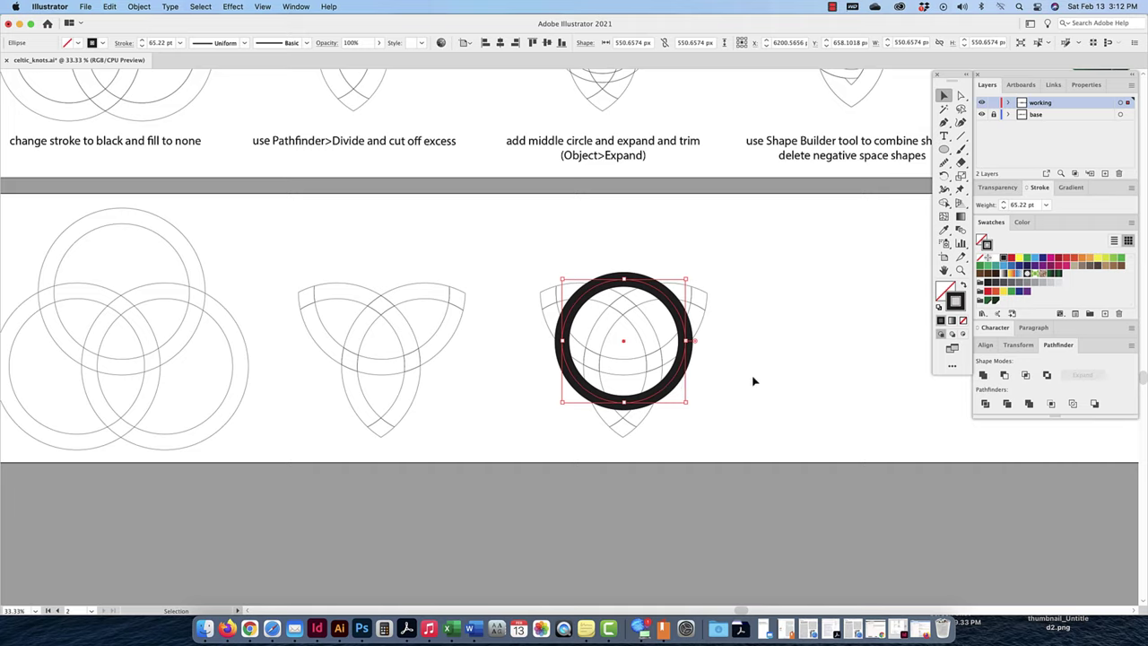
{"action": "key", "text": "Left"}
{"action": "key", "text": "Left"}
{"action": "key", "text": "Left"}
{"action": "key", "text": "Left"}
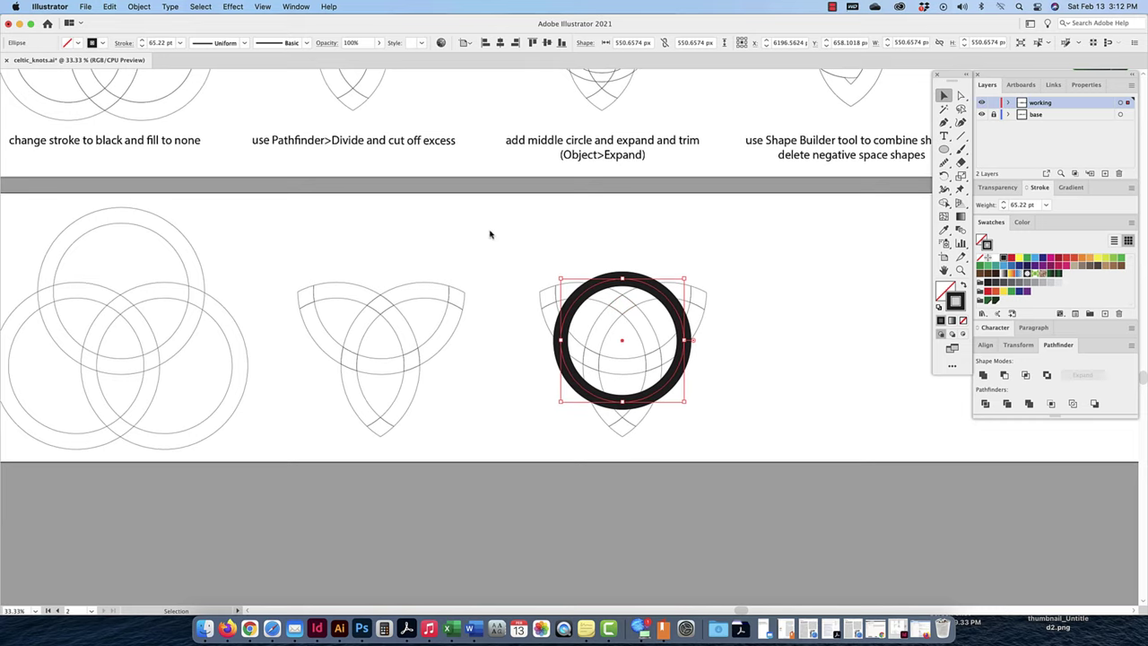
Step: Expand the middle ring into outlined shapes and swap its fill and stroke, leaving black outlines without fill
{"action": "left_click", "coordinate": [139, 7]}
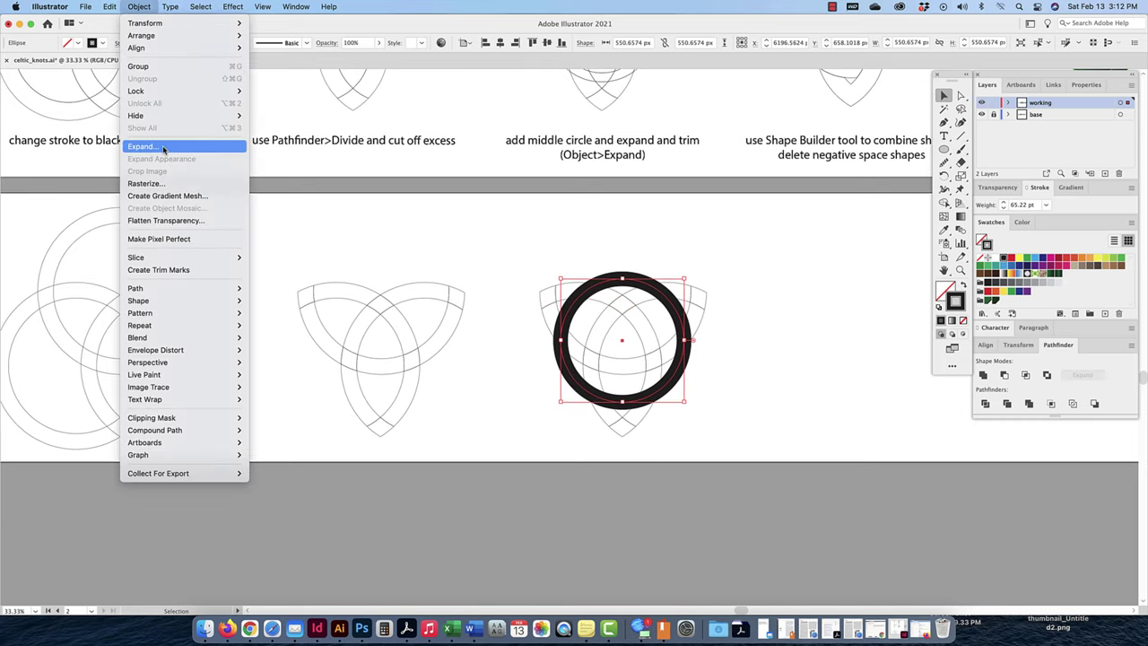
{"action": "left_click", "coordinate": [141, 147]}
{"action": "left_click", "coordinate": [749, 464]}
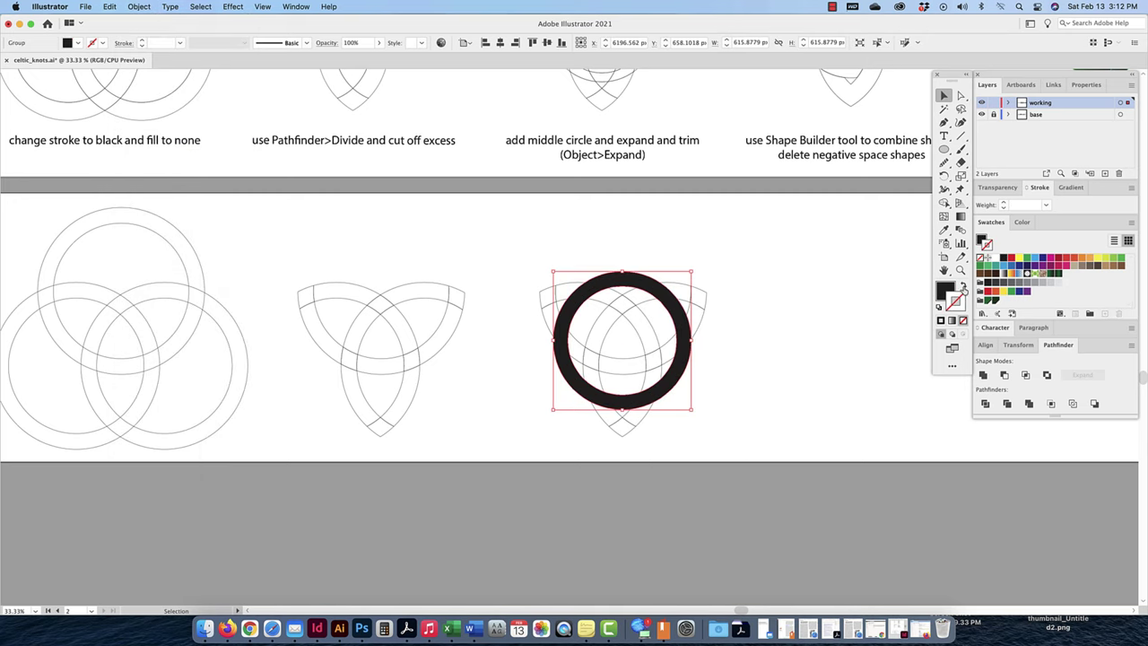
{"action": "left_click", "coordinate": [962, 285]}
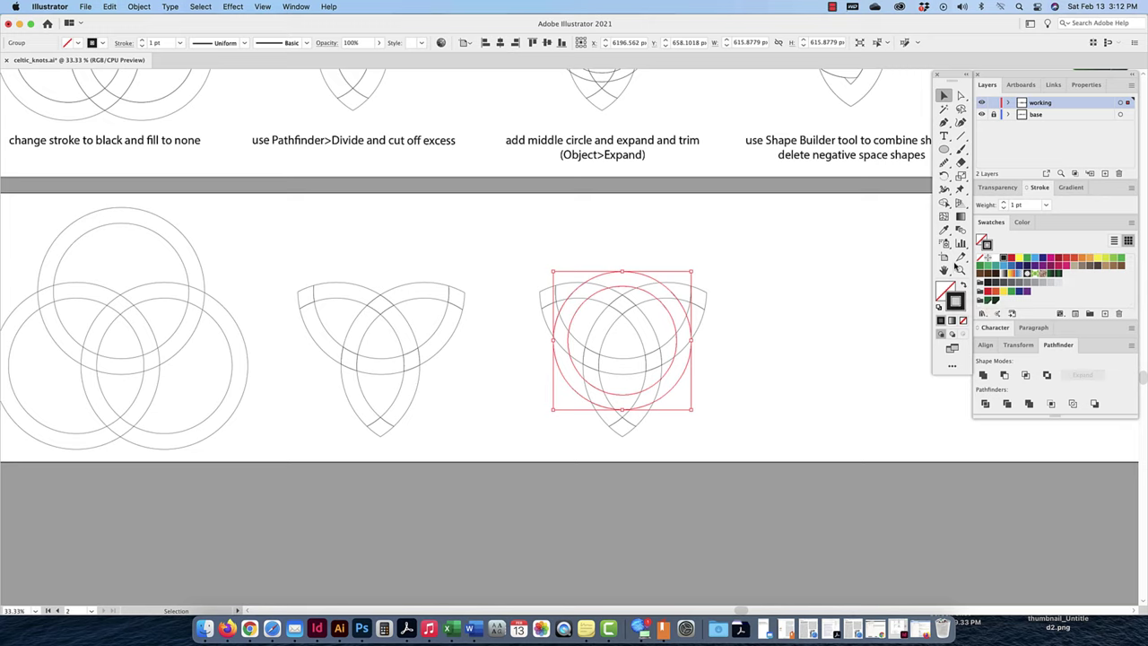
Step: Set the stroke weight of the entire sixth figure, including the middle ring, to 1 pt
{"action": "left_click_drag", "start_coordinate": [719, 263], "coordinate": [534, 440]}
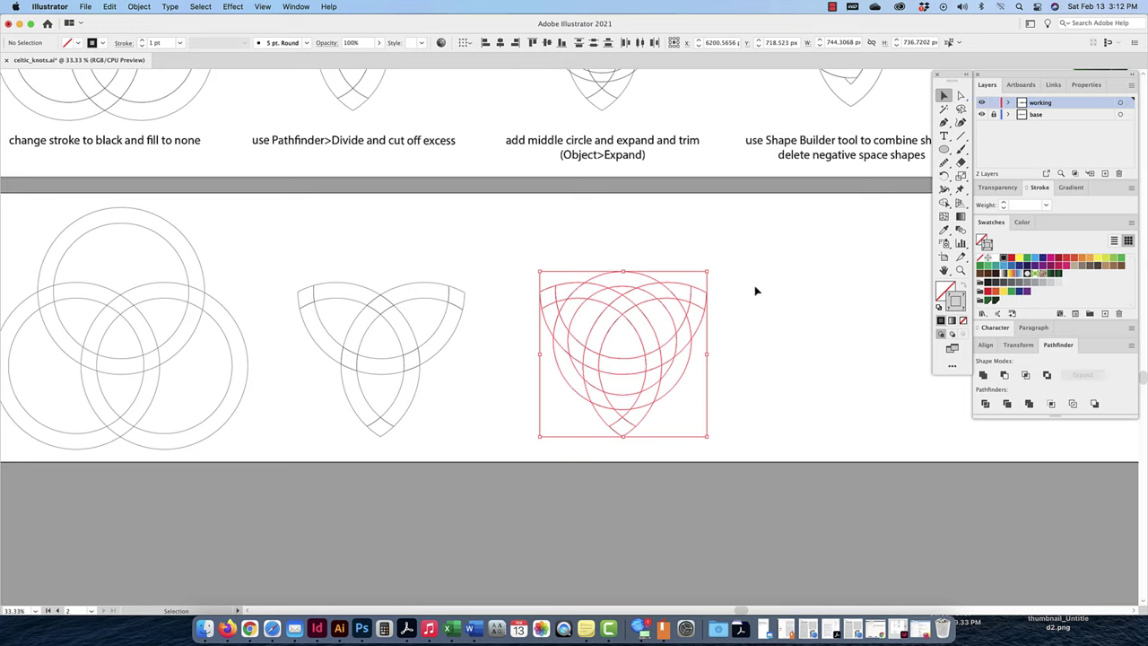
{"action": "left_click_drag", "start_coordinate": [733, 257], "coordinate": [515, 446]}
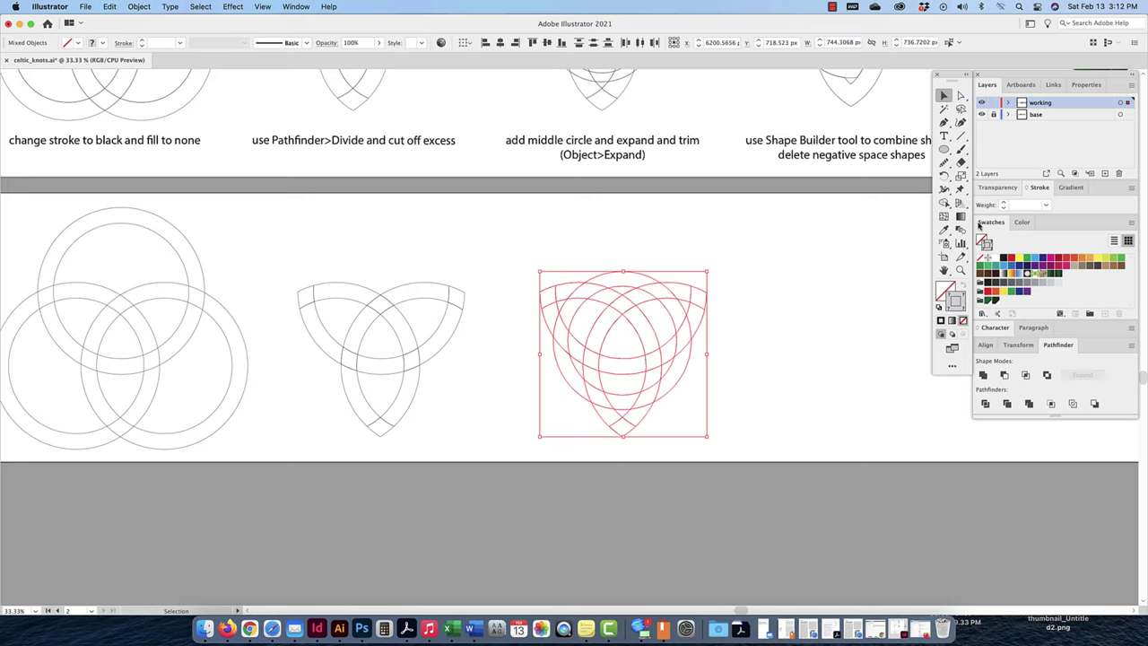
{"action": "left_click", "coordinate": [1018, 205]}
{"action": "type", "text": "1"}
{"action": "key", "text": "Return"}
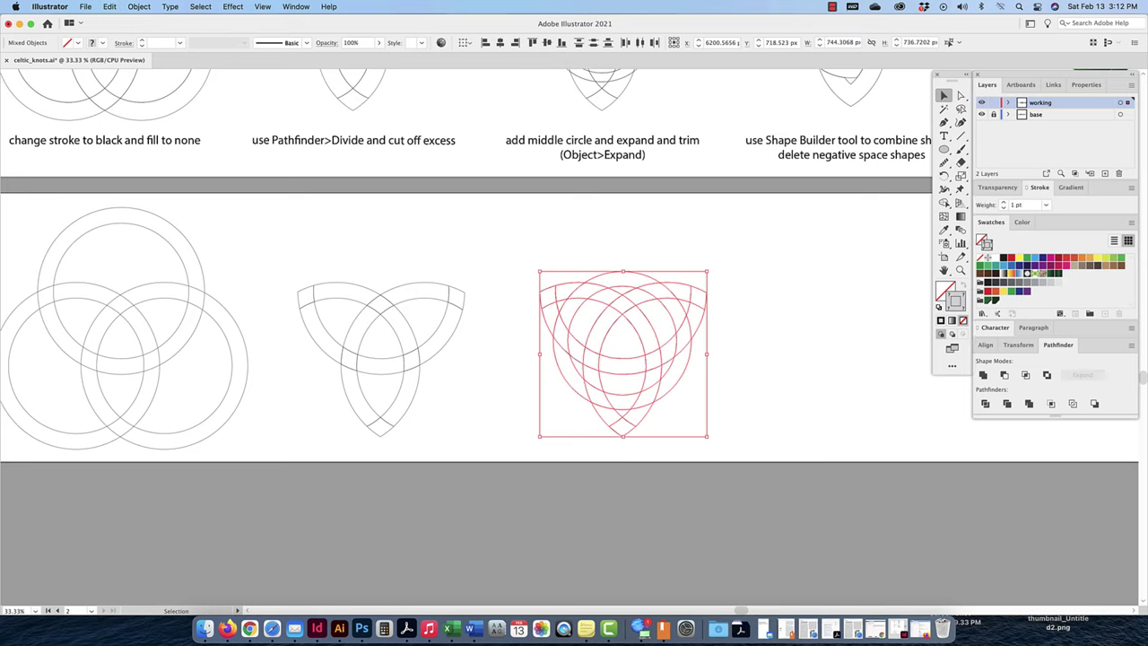
{"action": "left_click", "coordinate": [691, 261]}
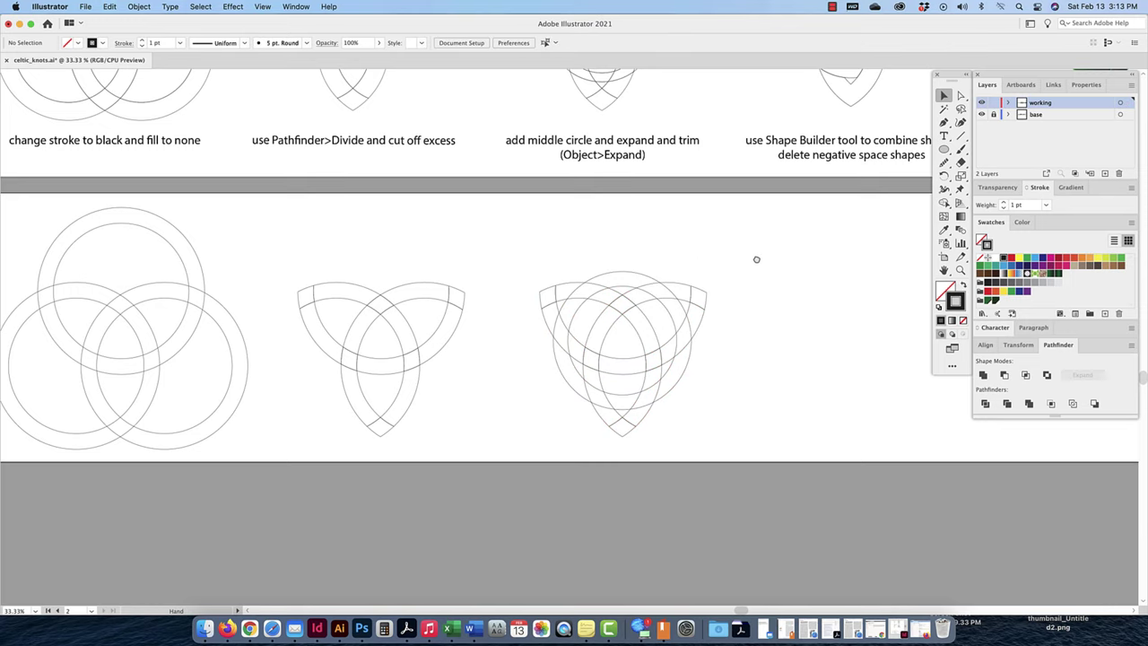
Step: Place a copy of the sixth figure beside it as the seventh figure, below the Shape Builder reference stage
{"action": "left_click_drag", "start_coordinate": [756, 259], "coordinate": [589, 269]}
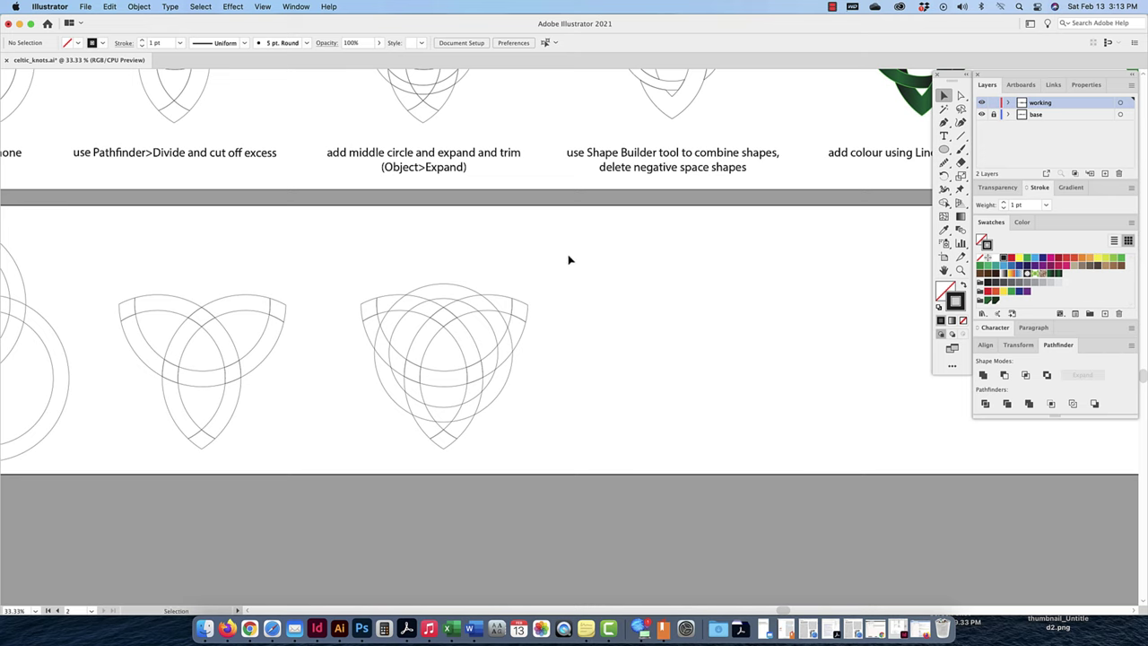
{"action": "scroll", "coordinate": [535, 292], "scroll_direction": "up", "scroll_amount": 3}
{"action": "key", "text": "super+minus"}
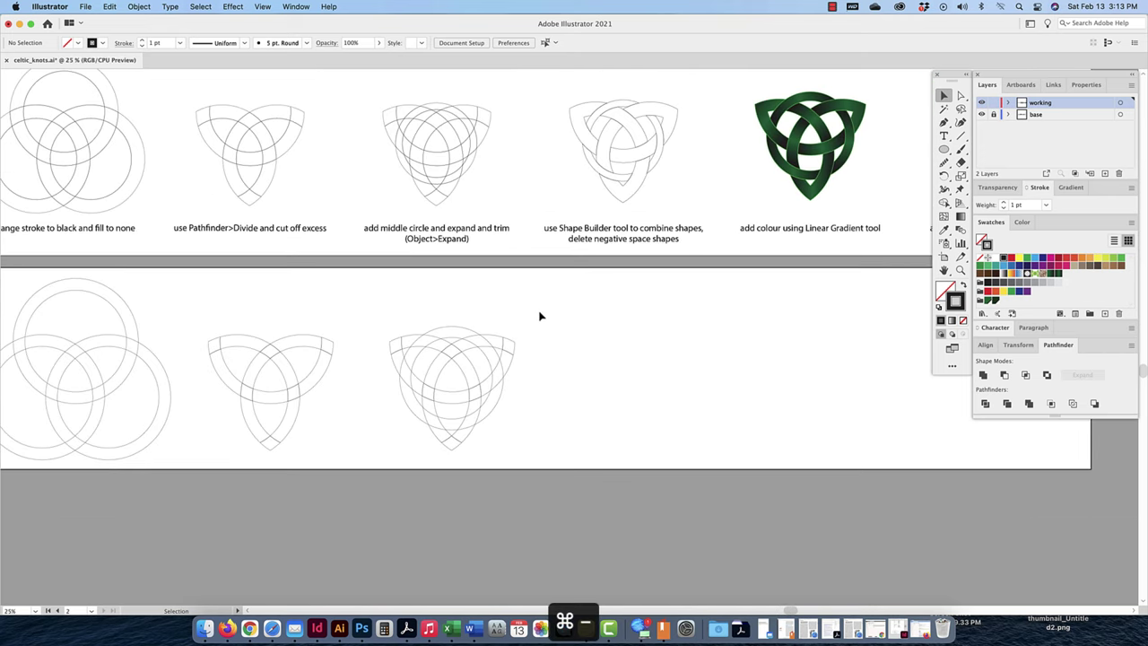
{"action": "left_click_drag", "start_coordinate": [542, 312], "coordinate": [375, 461]}
{"action": "left_click_drag", "start_coordinate": [449, 404], "coordinate": [632, 413]}
{"action": "key", "text": "super+equal"}
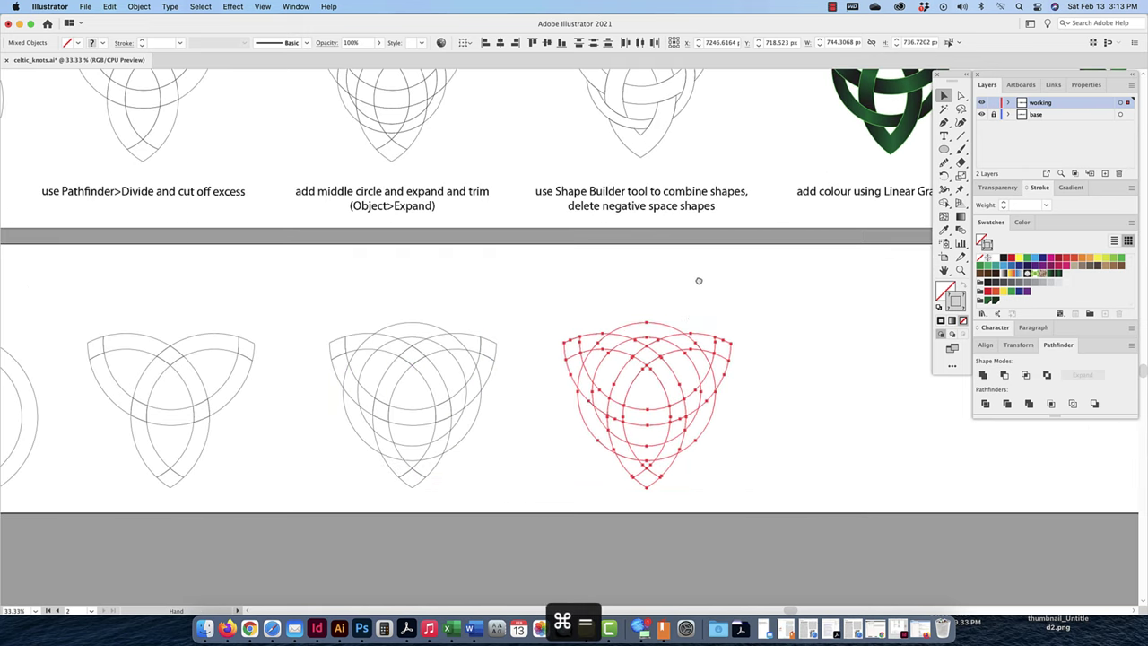
{"action": "scroll", "coordinate": [697, 287], "scroll_direction": "up", "scroll_amount": 2}
{"action": "key", "text": "v"}
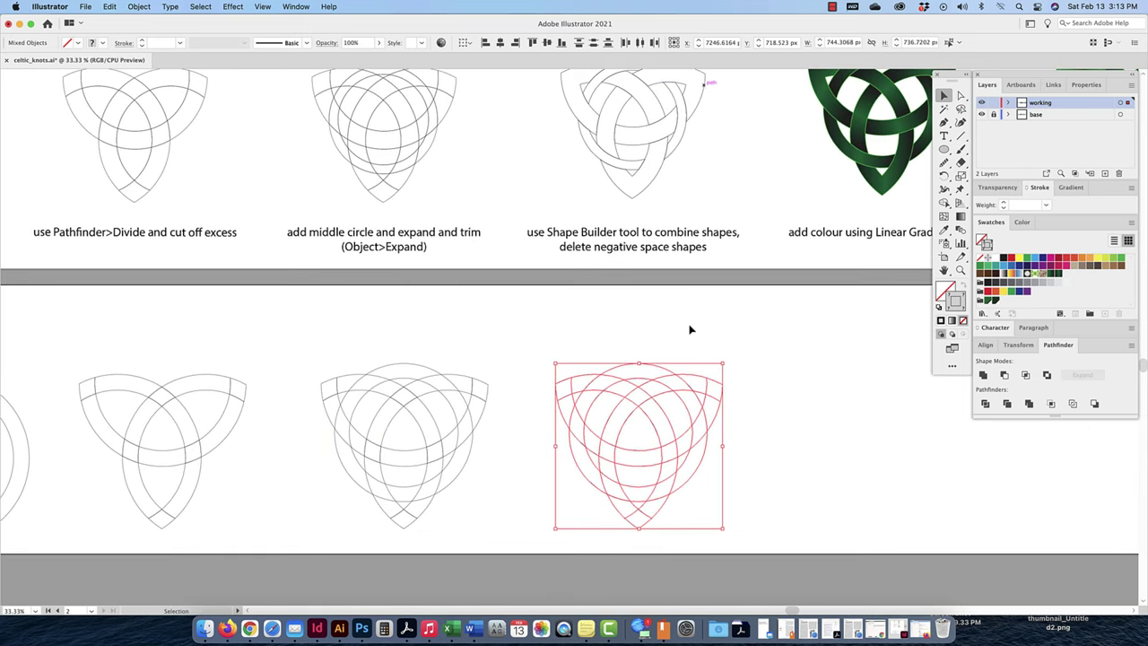
{"action": "scroll", "coordinate": [716, 211], "scroll_direction": "up", "scroll_amount": 1}
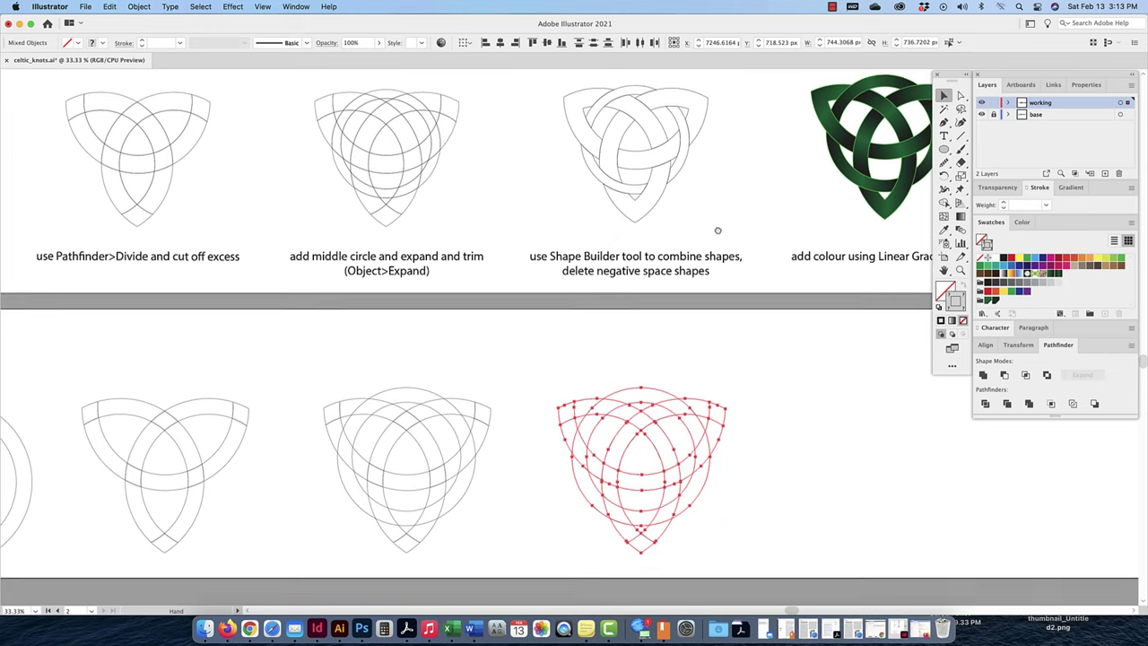
{"action": "left_click_drag", "start_coordinate": [751, 359], "coordinate": [557, 570]}
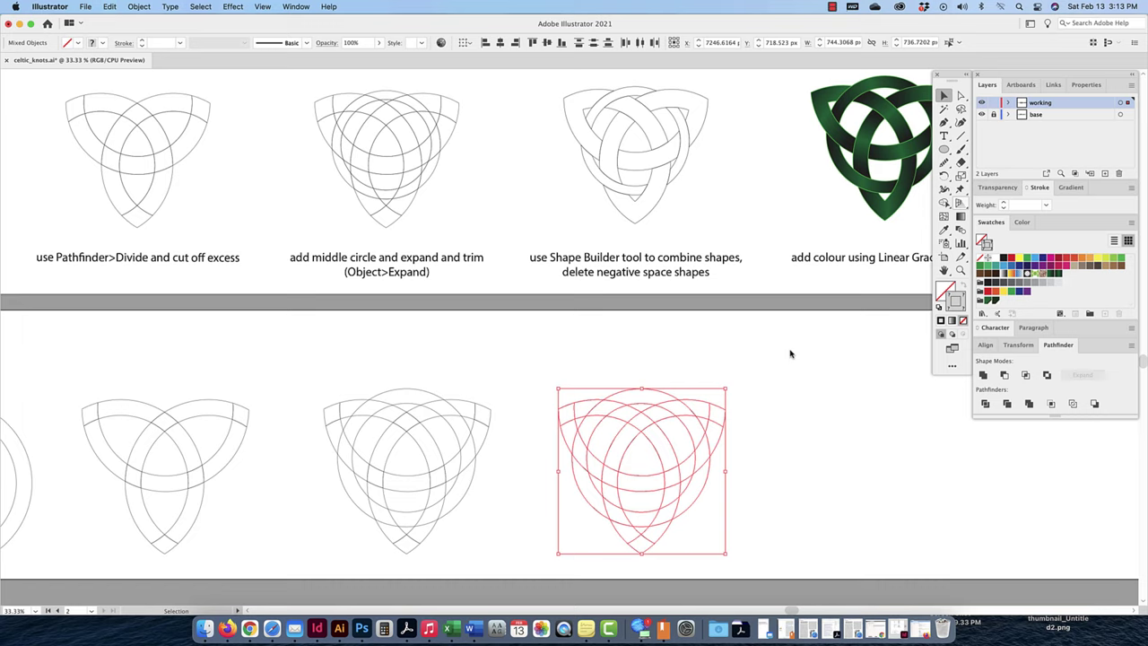
{"action": "left_click", "coordinate": [944, 204]}
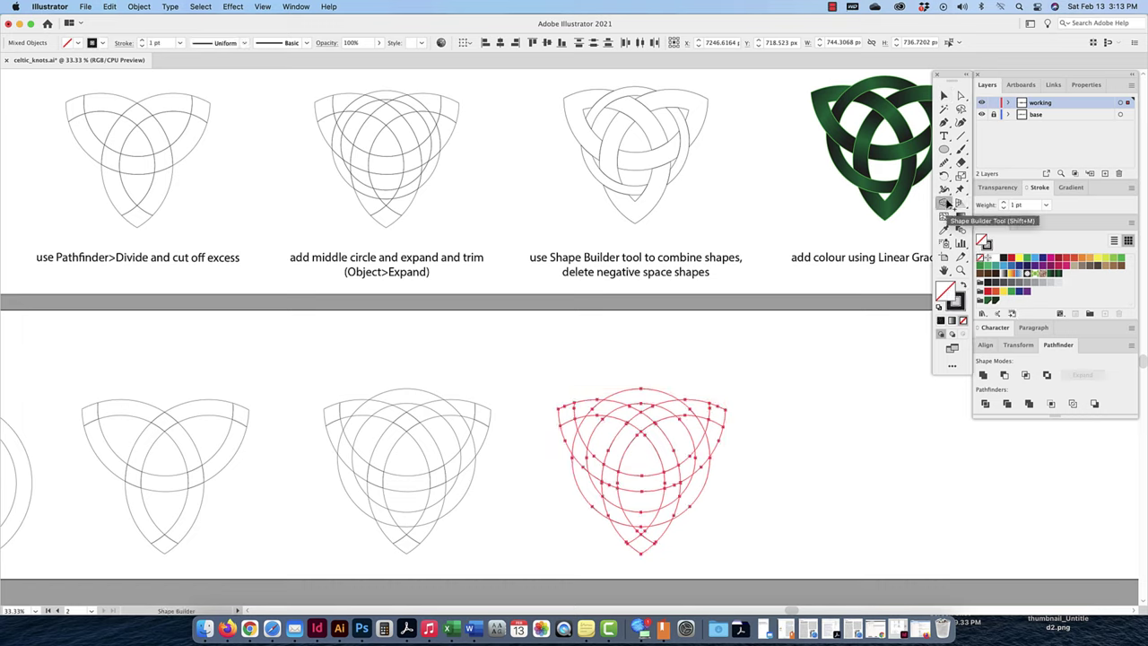
{"action": "left_click", "coordinate": [740, 425]}
{"action": "left_click", "coordinate": [945, 203]}
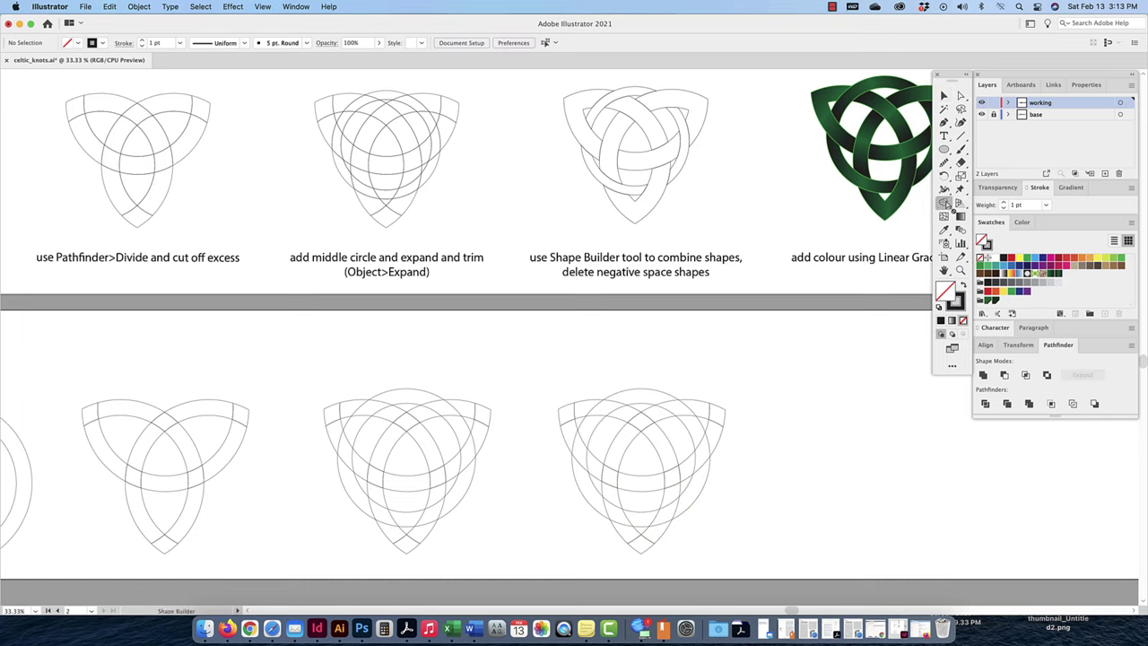
{"action": "left_click", "coordinate": [944, 95]}
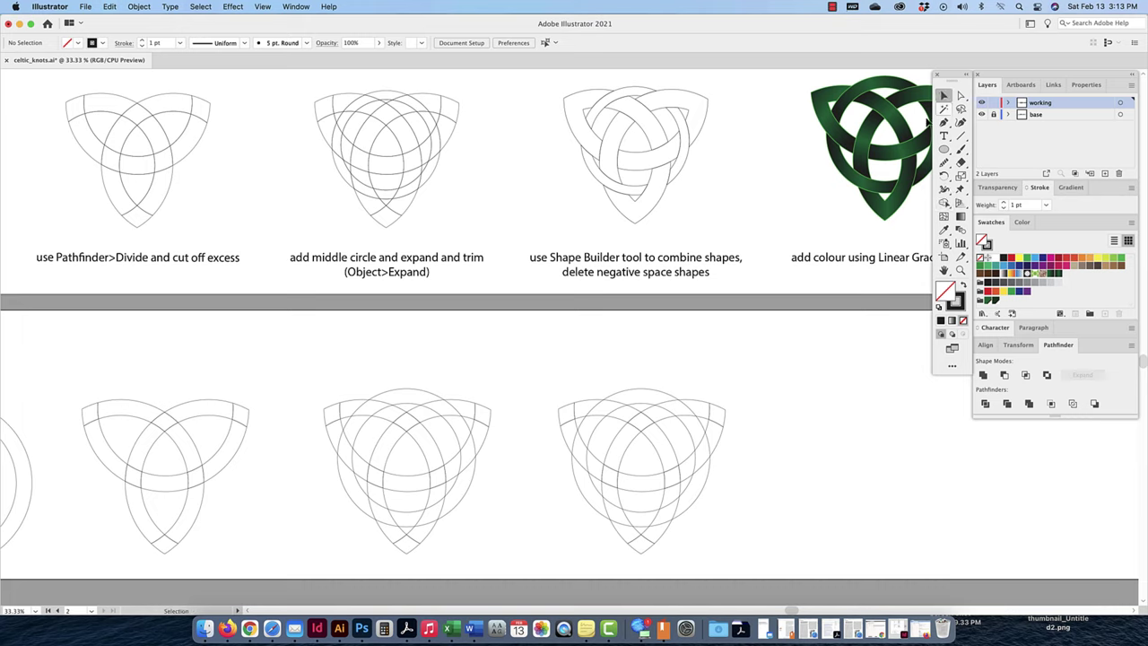
Step: Merge the seventh figure's overlapping segments with the Shape Builder tool into continuous over-and-under bands matching the reference knot above
{"action": "left_click_drag", "start_coordinate": [759, 366], "coordinate": [551, 559]}
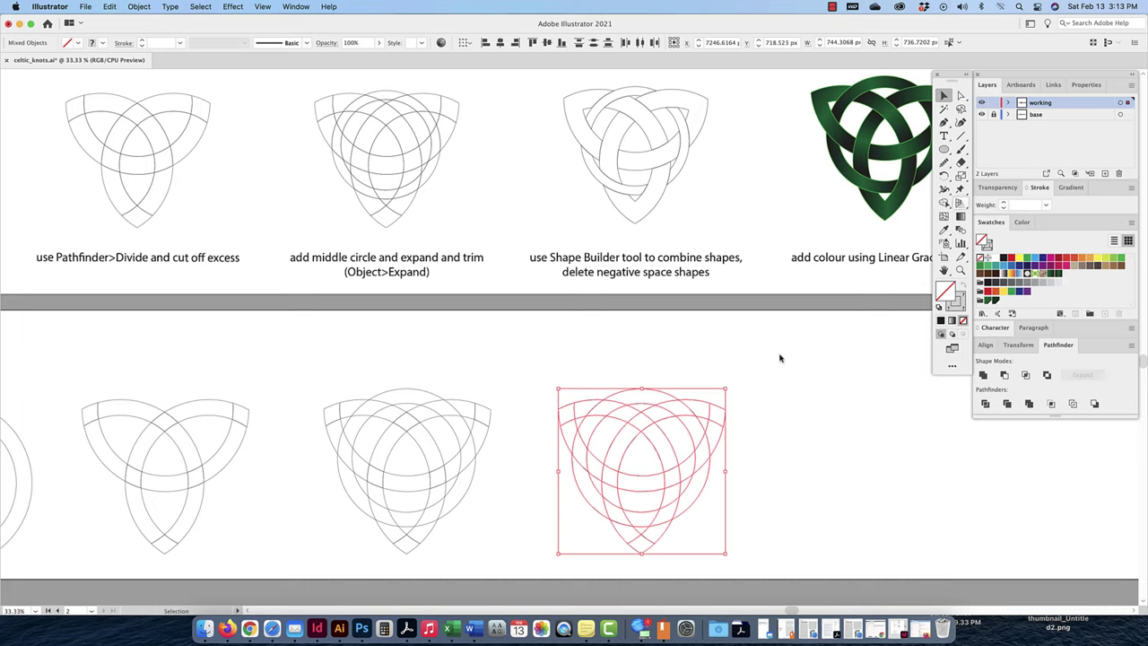
{"action": "left_click", "coordinate": [945, 204]}
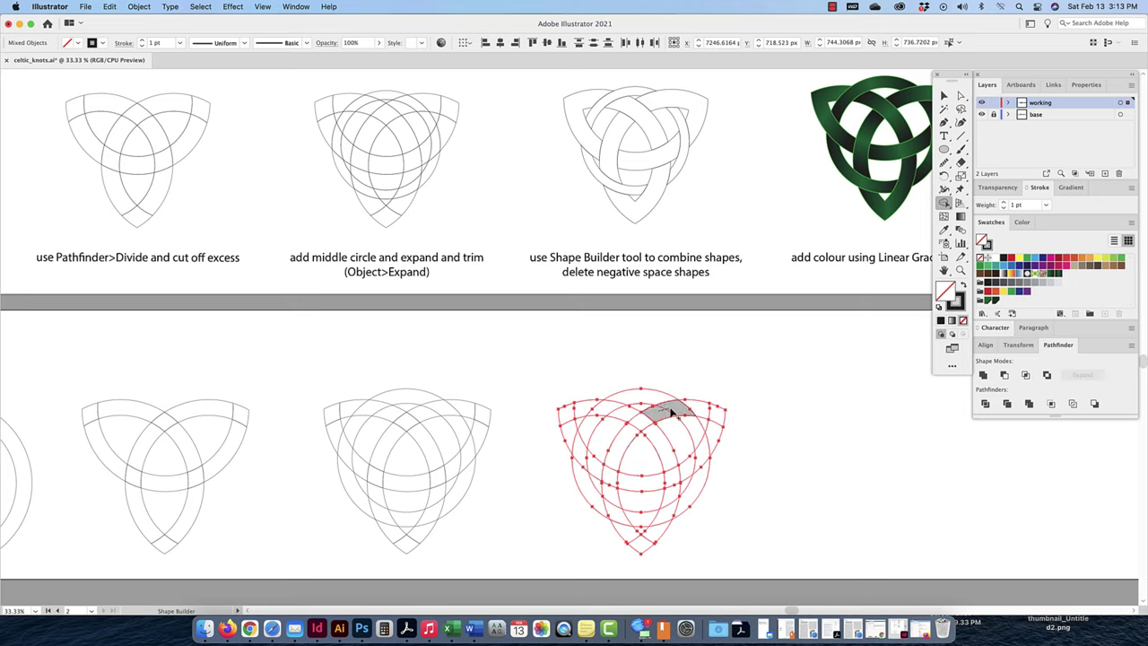
{"action": "mouse_move", "coordinate": [682, 409]}
{"action": "left_mouse_down"}
{"action": "mouse_move", "coordinate": [717, 415]}
{"action": "mouse_move", "coordinate": [716, 435]}
{"action": "left_mouse_up"}
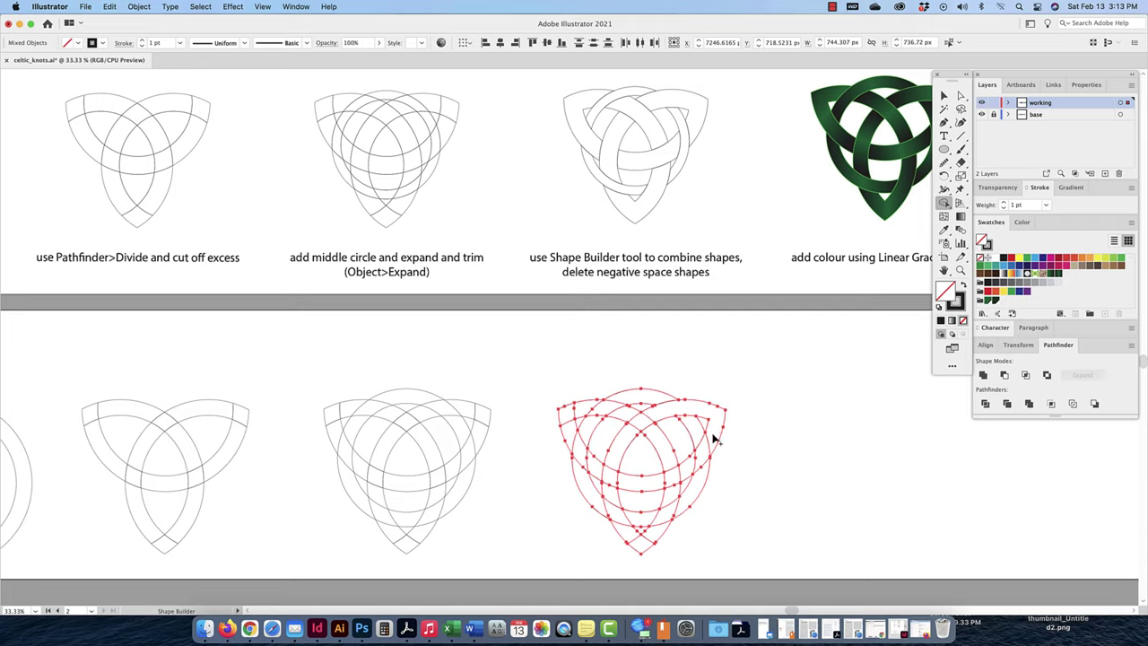
{"action": "left_click_drag", "start_coordinate": [664, 520], "coordinate": [629, 538]}
{"action": "mouse_move", "coordinate": [595, 472]}
{"action": "left_mouse_down"}
{"action": "mouse_move", "coordinate": [567, 428]}
{"action": "mouse_move", "coordinate": [582, 413]}
{"action": "left_mouse_up"}
{"action": "left_click_drag", "start_coordinate": [584, 417], "coordinate": [642, 400]}
{"action": "mouse_move", "coordinate": [624, 414]}
{"action": "left_mouse_down"}
{"action": "mouse_move", "coordinate": [663, 453]}
{"action": "mouse_move", "coordinate": [717, 414]}
{"action": "left_mouse_up"}
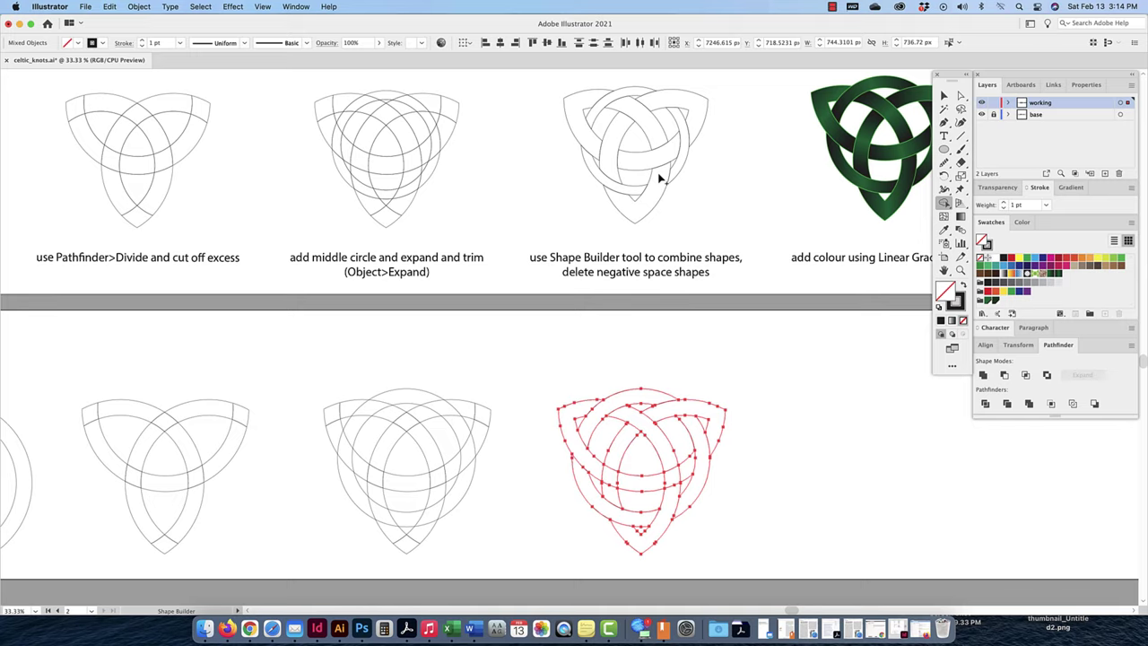
{"action": "left_click_drag", "start_coordinate": [691, 458], "coordinate": [630, 486]}
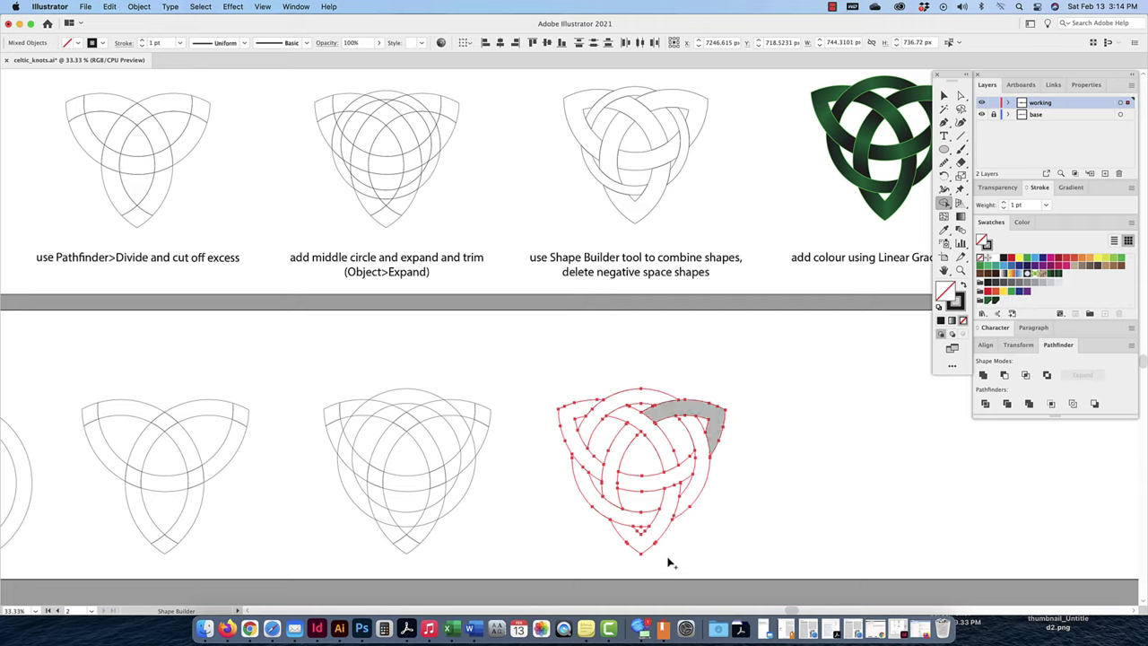
{"action": "left_click", "coordinate": [943, 95]}
{"action": "left_click", "coordinate": [806, 431]}
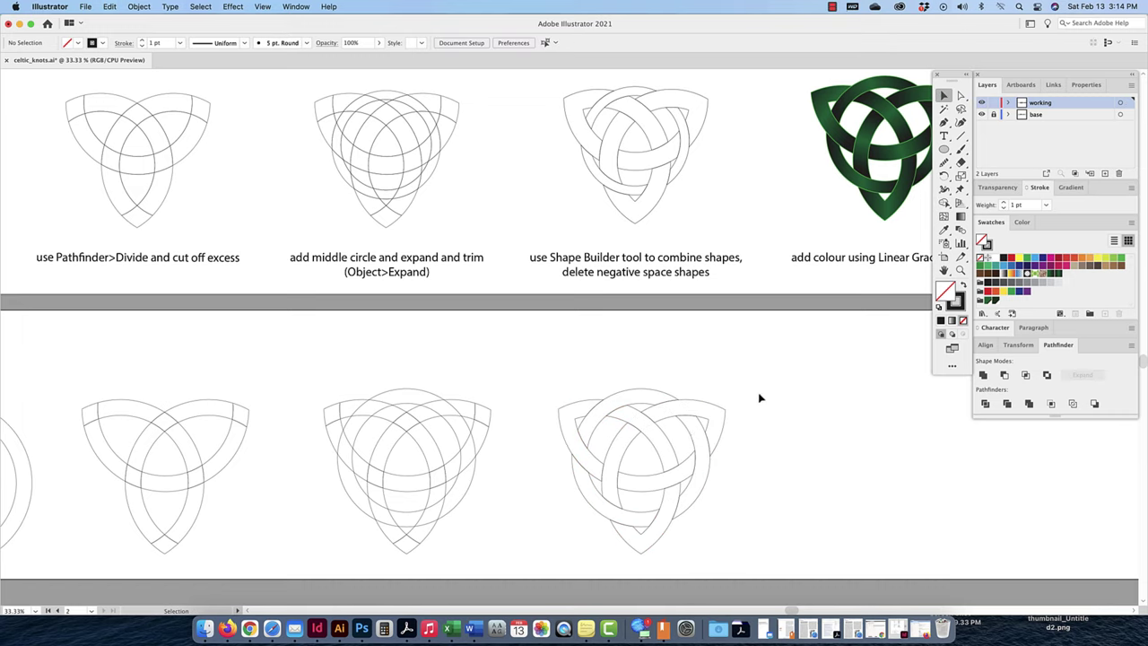
Step: Place a copy of the interlaced seventh figure beside it as the eighth figure, below the Linear Gradient reference stage
{"action": "left_click_drag", "start_coordinate": [752, 375], "coordinate": [576, 538]}
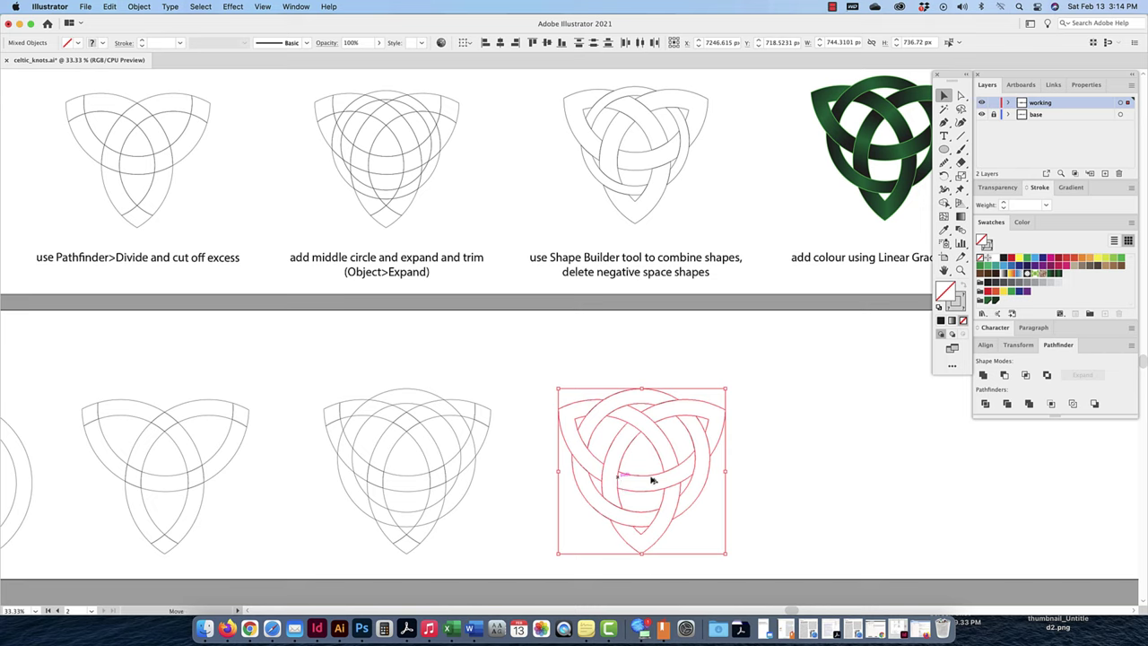
{"action": "mouse_move", "coordinate": [652, 481]}
{"action": "left_mouse_down"}
{"action": "mouse_move", "coordinate": [880, 480]}
{"action": "mouse_move", "coordinate": [660, 461]}
{"action": "left_mouse_up"}
{"action": "left_click", "coordinate": [751, 358]}
{"action": "left_click_drag", "start_coordinate": [699, 192], "coordinate": [683, 227]}
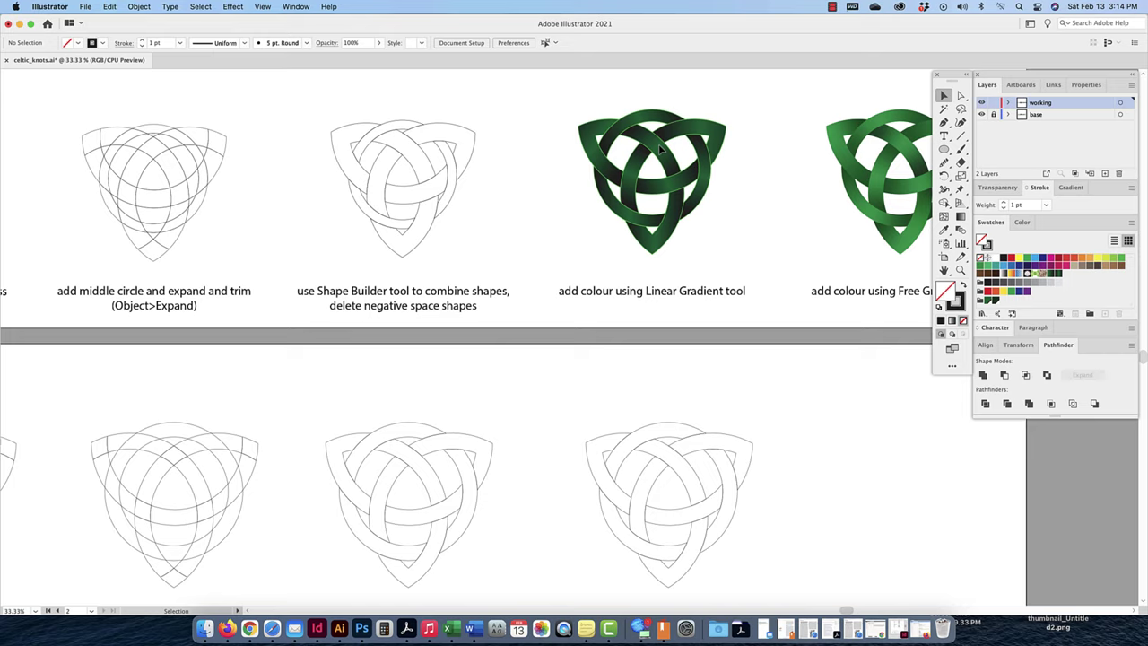
Step: Display the gradient settings and ungroup all pieces of the eighth figure
{"action": "left_click", "coordinate": [1070, 186]}
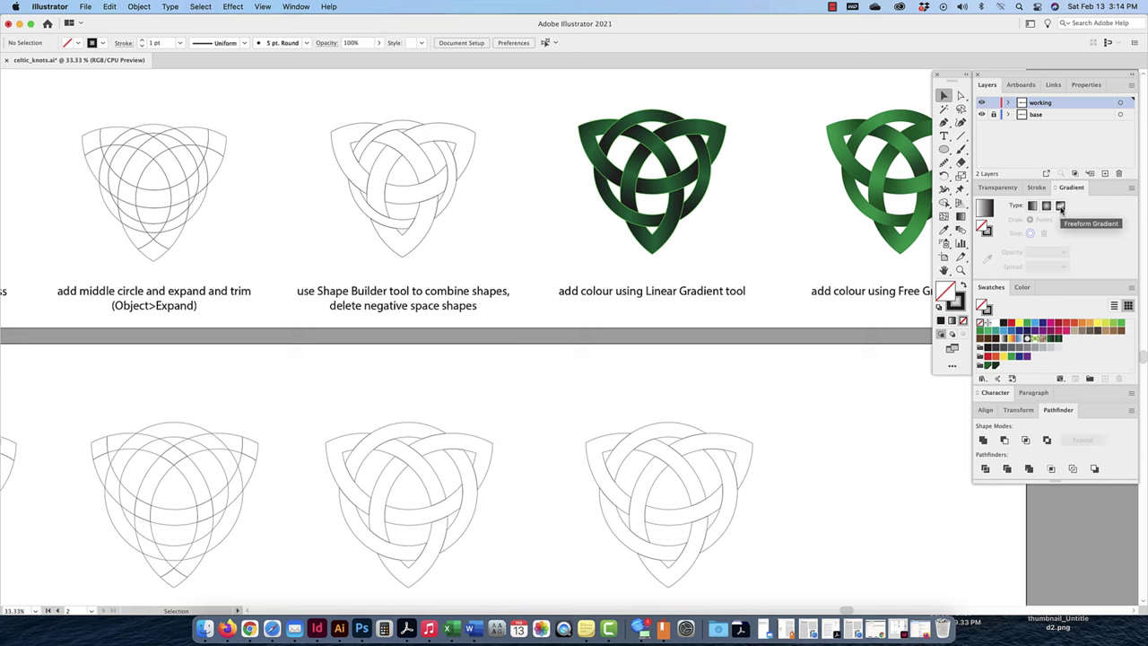
{"action": "left_click", "coordinate": [755, 455]}
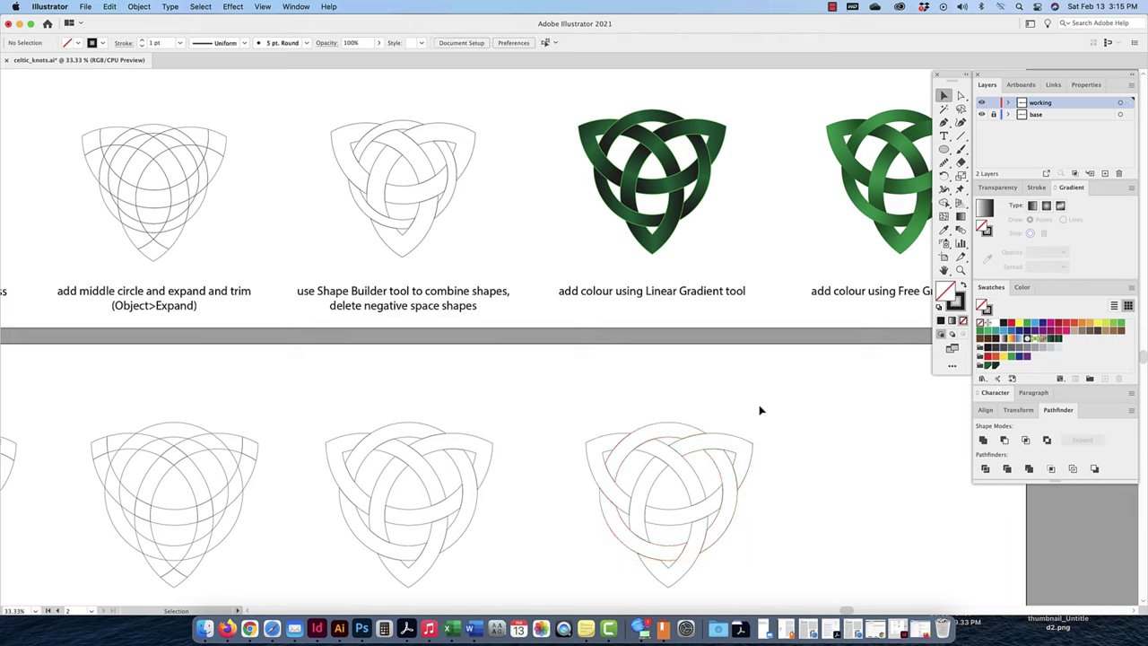
{"action": "left_click_drag", "start_coordinate": [765, 405], "coordinate": [582, 579]}
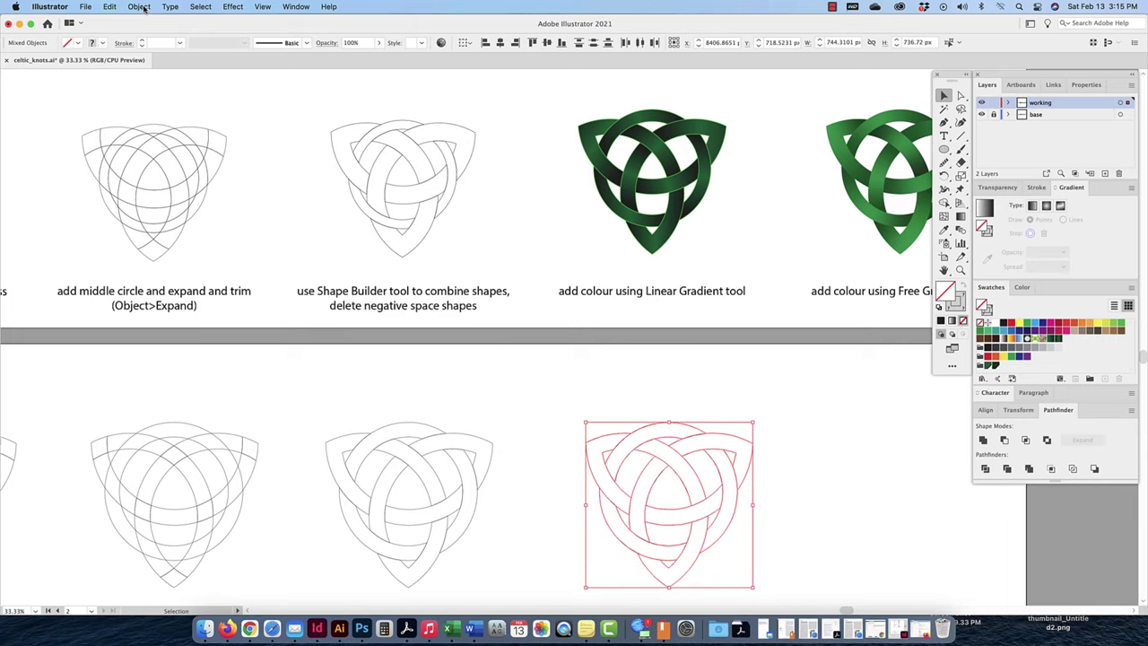
{"action": "left_click", "coordinate": [144, 8]}
{"action": "left_click", "coordinate": [148, 77]}
Step: Select the upper-right corner band of the eighth figure and apply a freeform gradient fill
{"action": "left_click", "coordinate": [754, 451]}
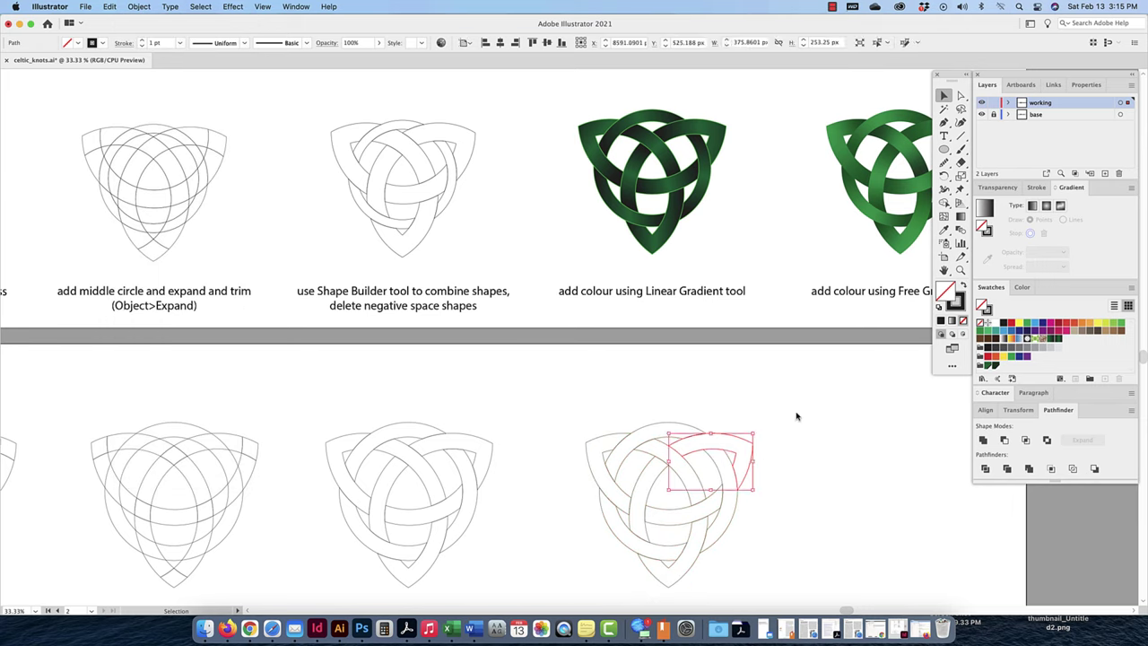
{"action": "left_click", "coordinate": [1060, 206]}
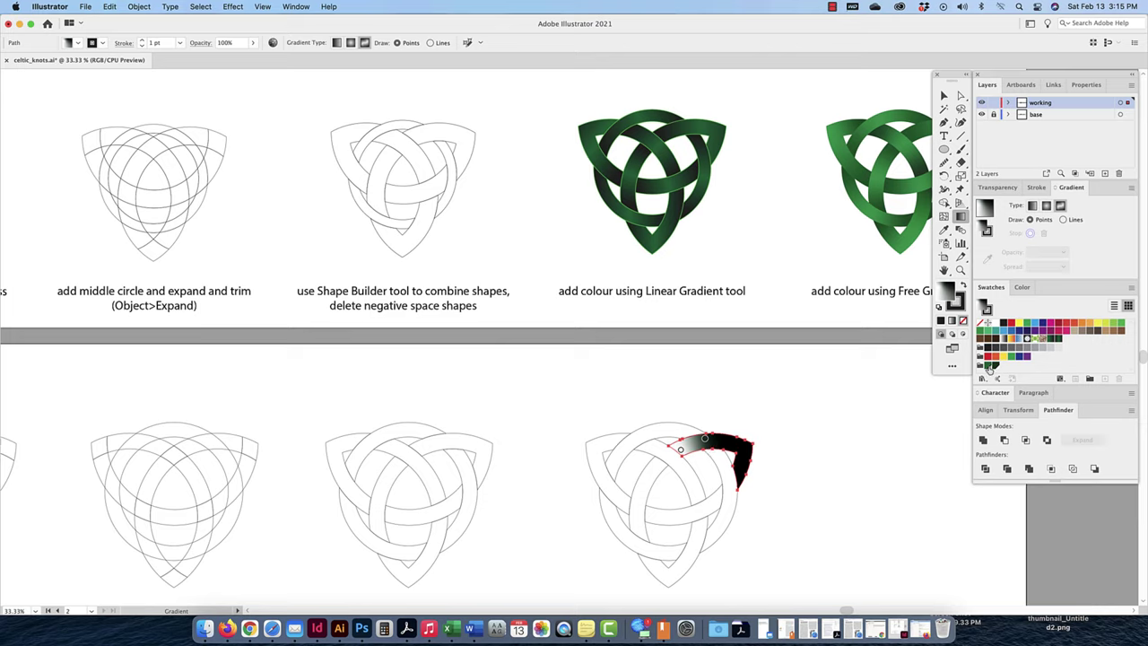
{"action": "left_click", "coordinate": [1131, 287]}
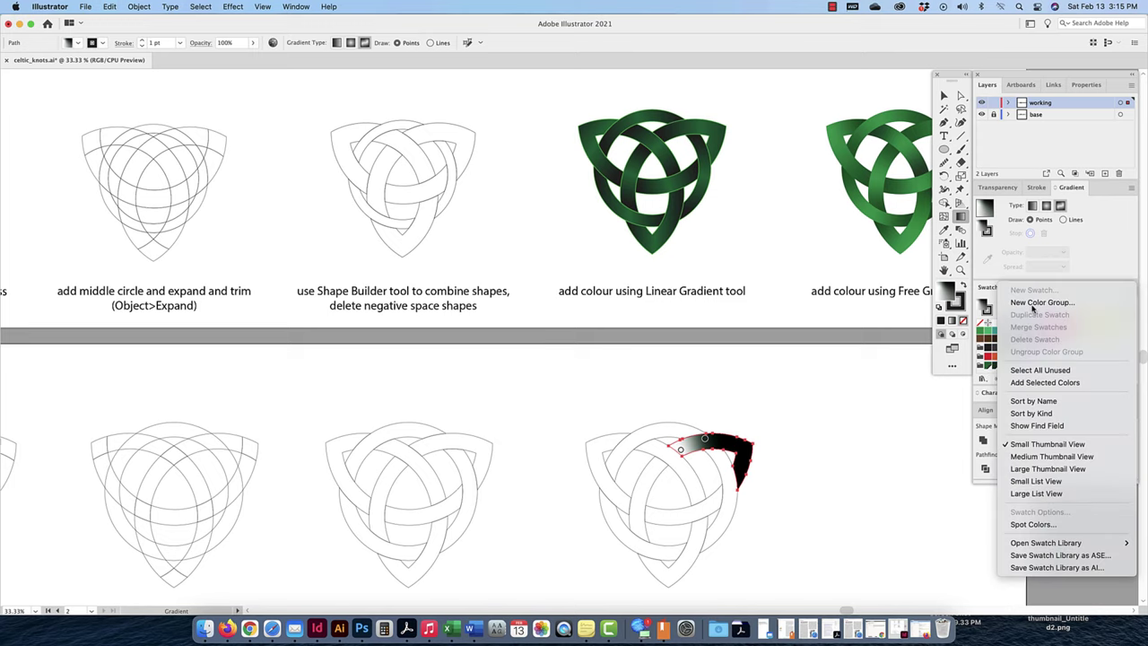
{"action": "left_click", "coordinate": [1096, 272]}
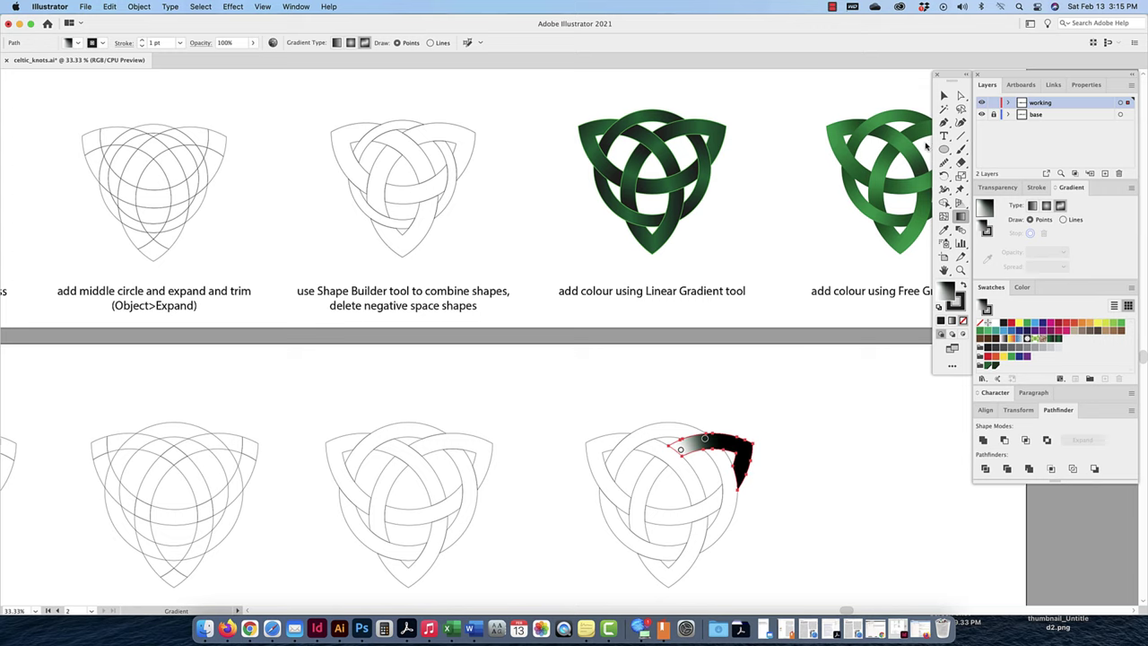
{"action": "left_click", "coordinate": [943, 95]}
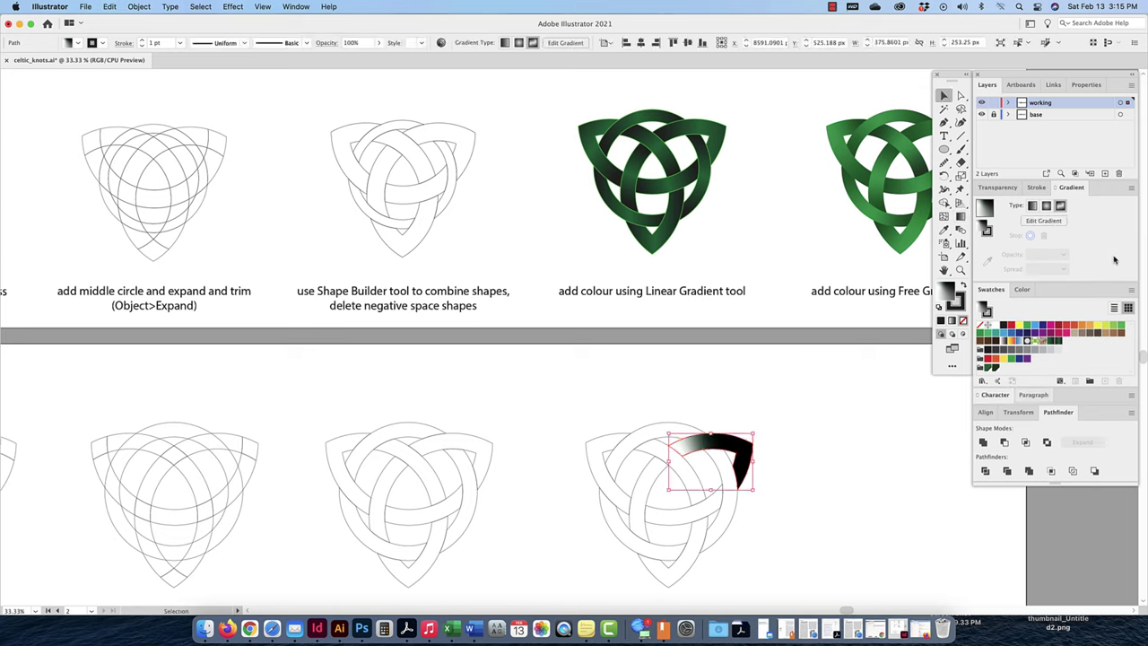
Step: Remove the upper-right band's gradient fill and give it a solid dark fill
{"action": "left_click", "coordinate": [1131, 289]}
{"action": "left_click", "coordinate": [884, 425]}
{"action": "left_click", "coordinate": [987, 316]}
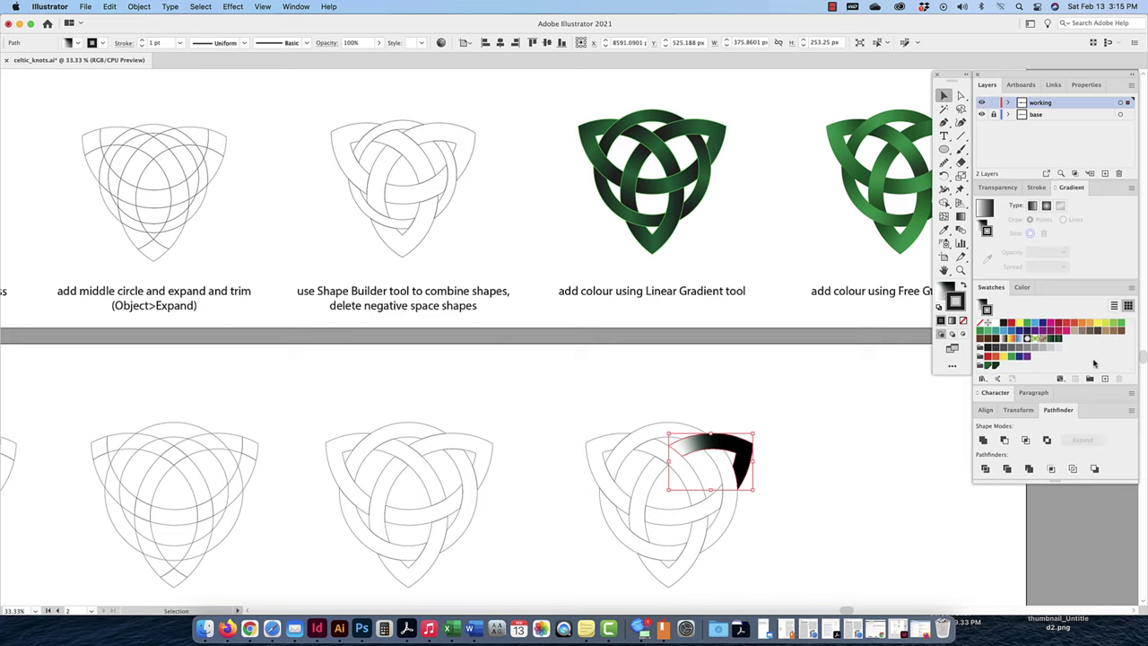
{"action": "left_click", "coordinate": [948, 288]}
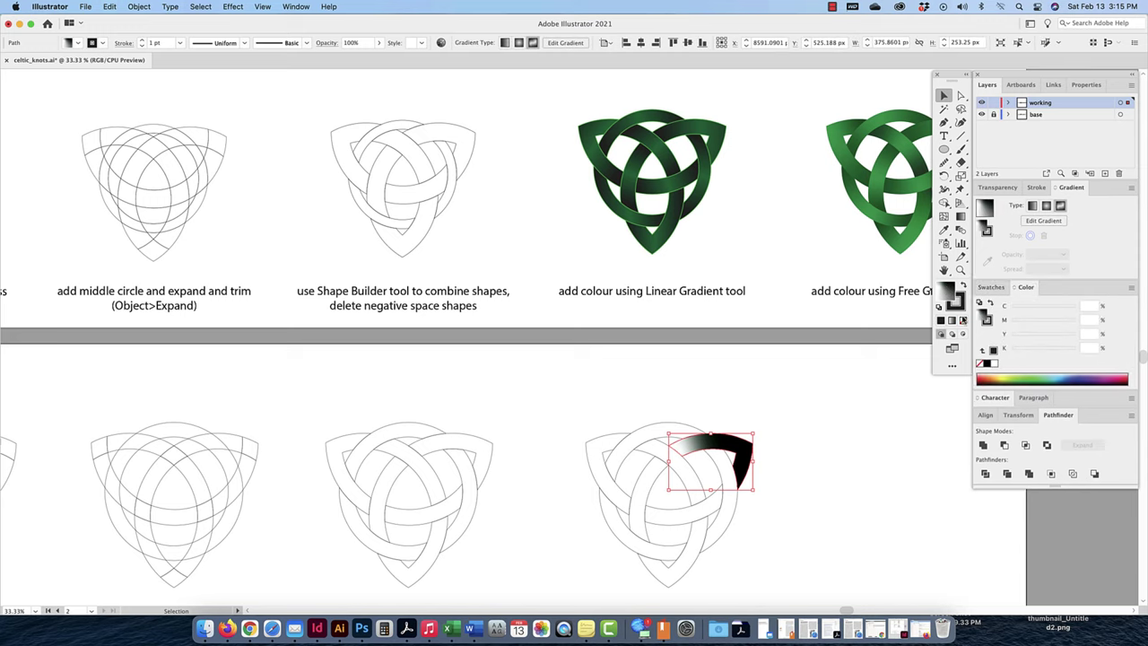
{"action": "left_click", "coordinate": [963, 320]}
{"action": "left_click", "coordinate": [991, 292]}
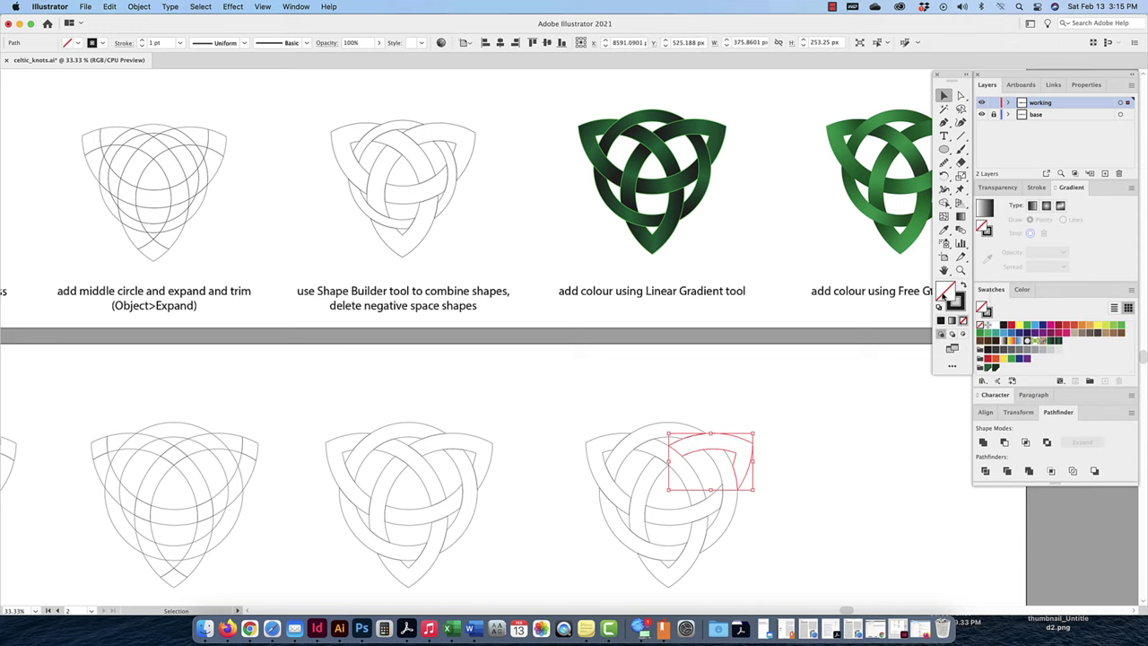
{"action": "key", "text": "comma"}
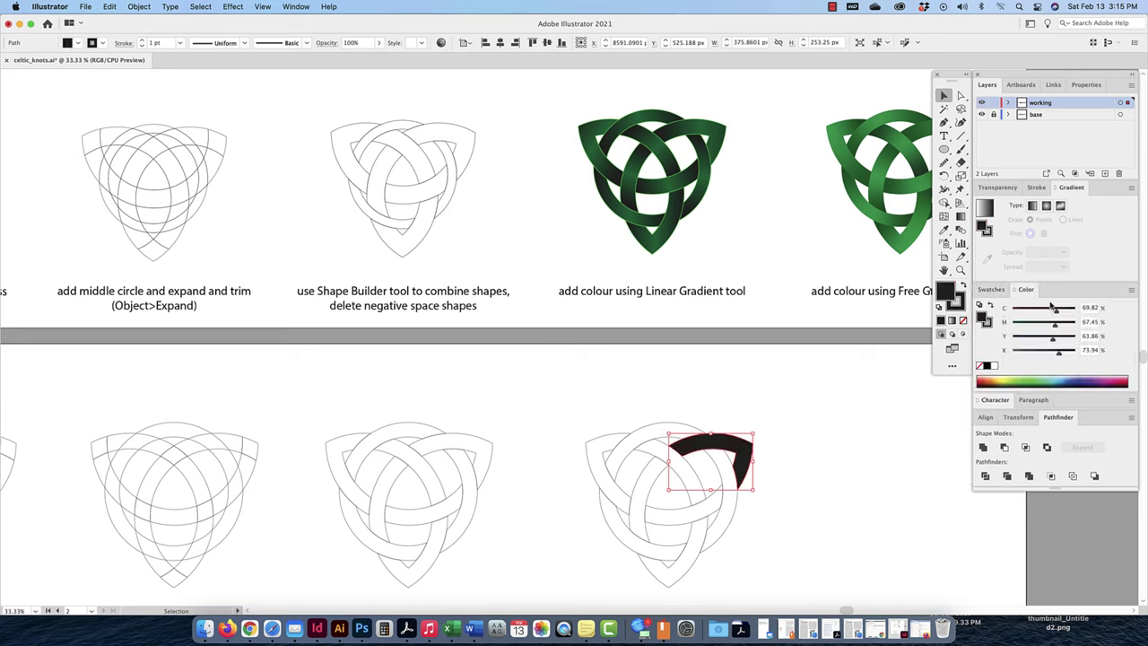
{"action": "left_click", "coordinate": [1131, 289]}
{"action": "left_click", "coordinate": [1110, 275]}
{"action": "left_click", "coordinate": [990, 289]}
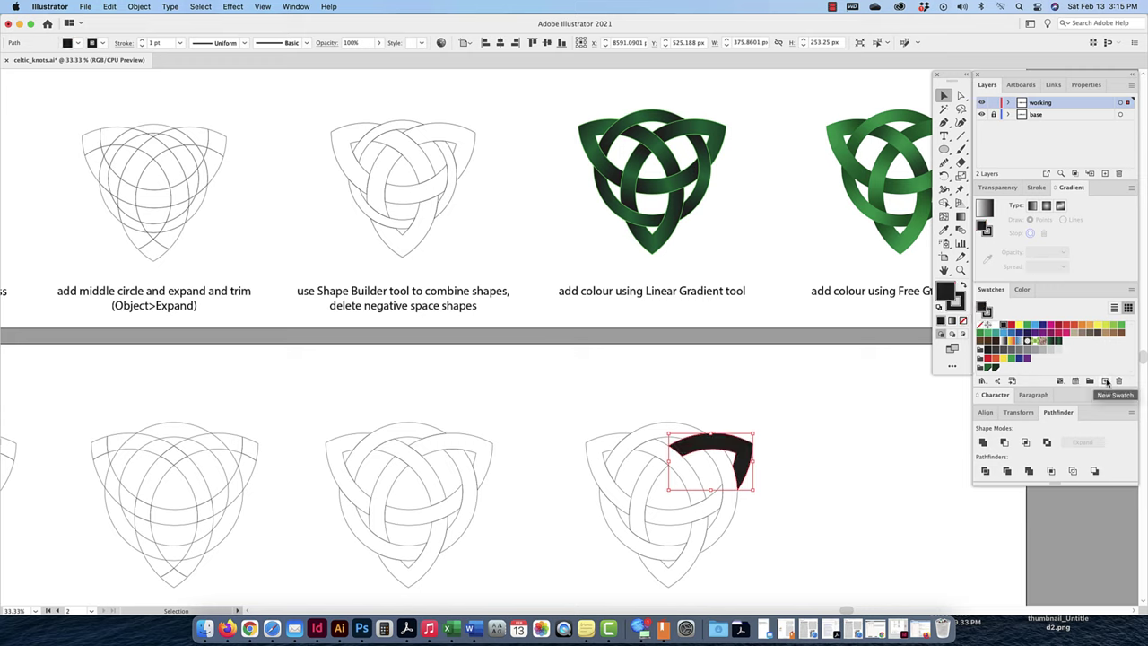
{"action": "left_click", "coordinate": [1105, 380]}
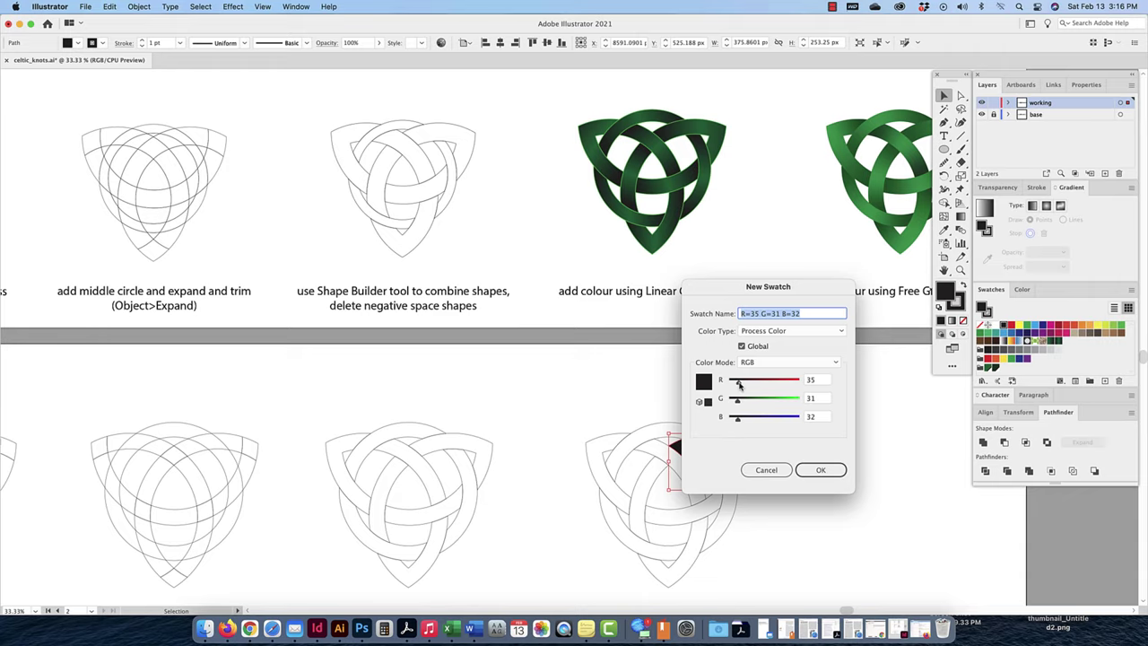
{"action": "left_click", "coordinate": [767, 470]}
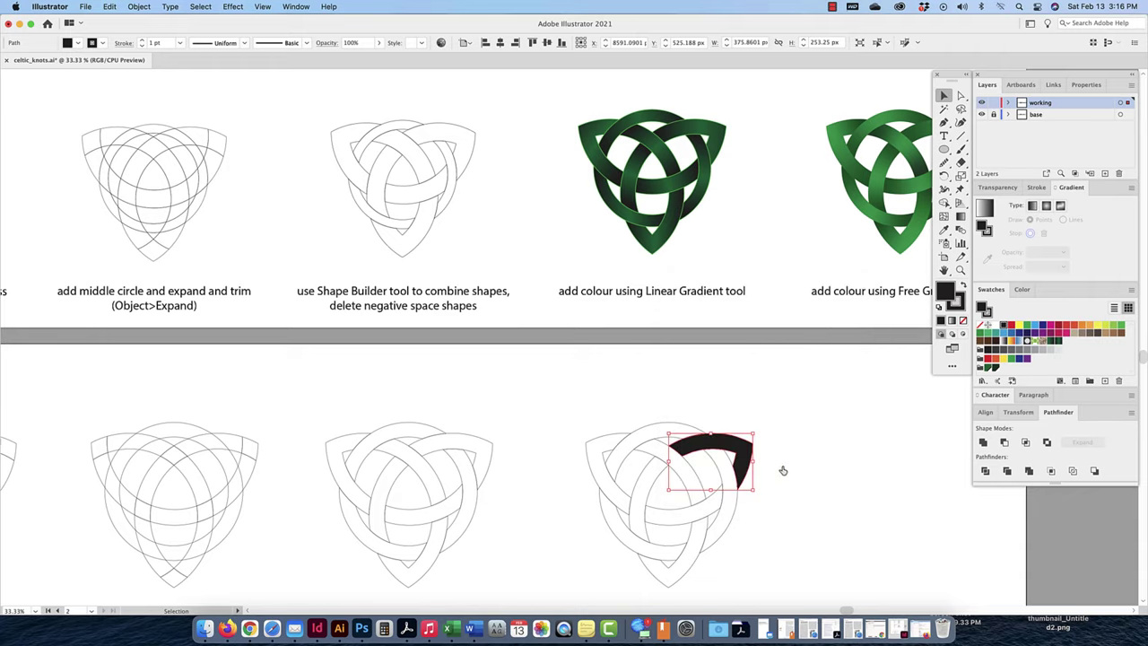
Step: Create a swatch from the band's fill in CMYK colour mode with adjusted sliders, and delete it from the swatches
{"action": "left_click", "coordinate": [1132, 289]}
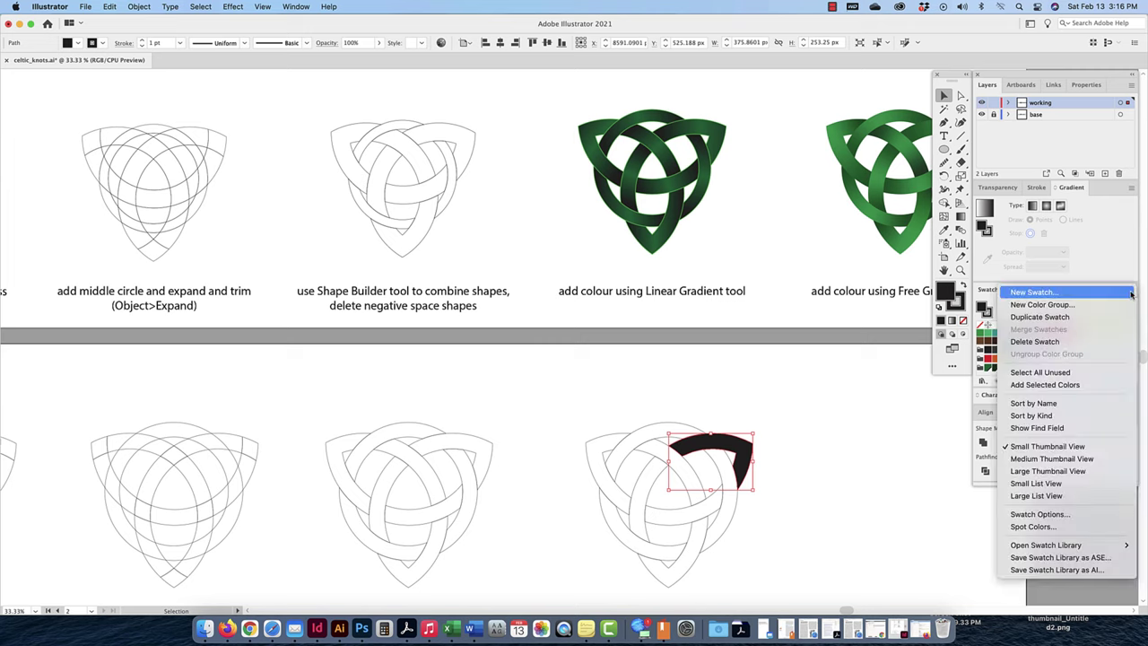
{"action": "left_click", "coordinate": [1057, 294]}
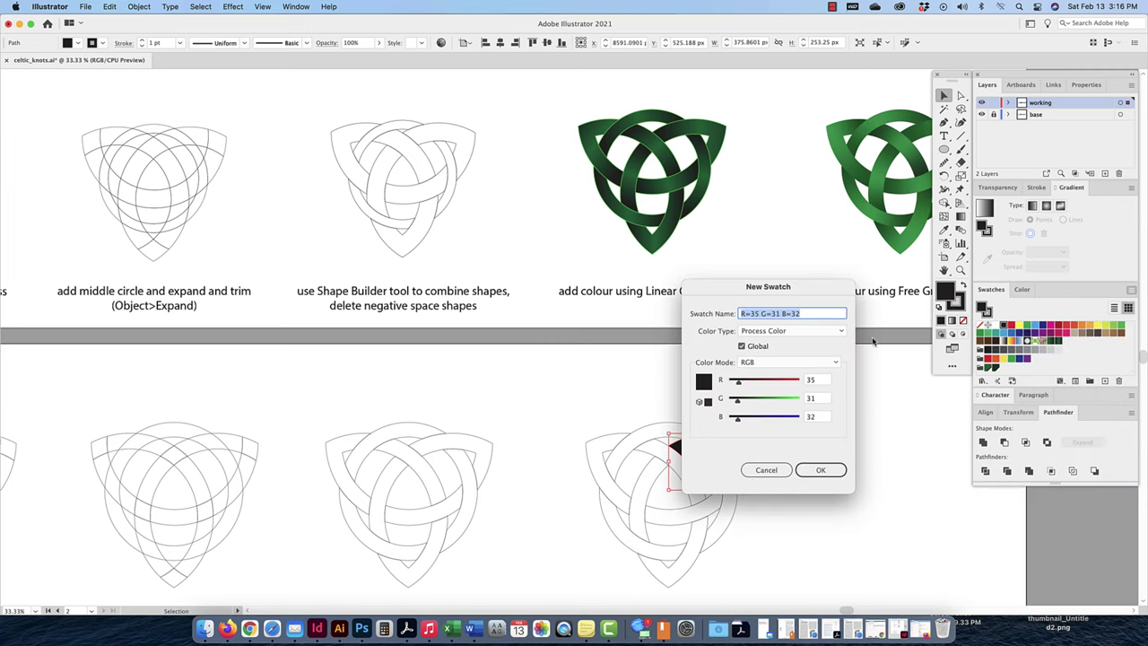
{"action": "left_click", "coordinate": [789, 361]}
{"action": "left_click", "coordinate": [755, 392]}
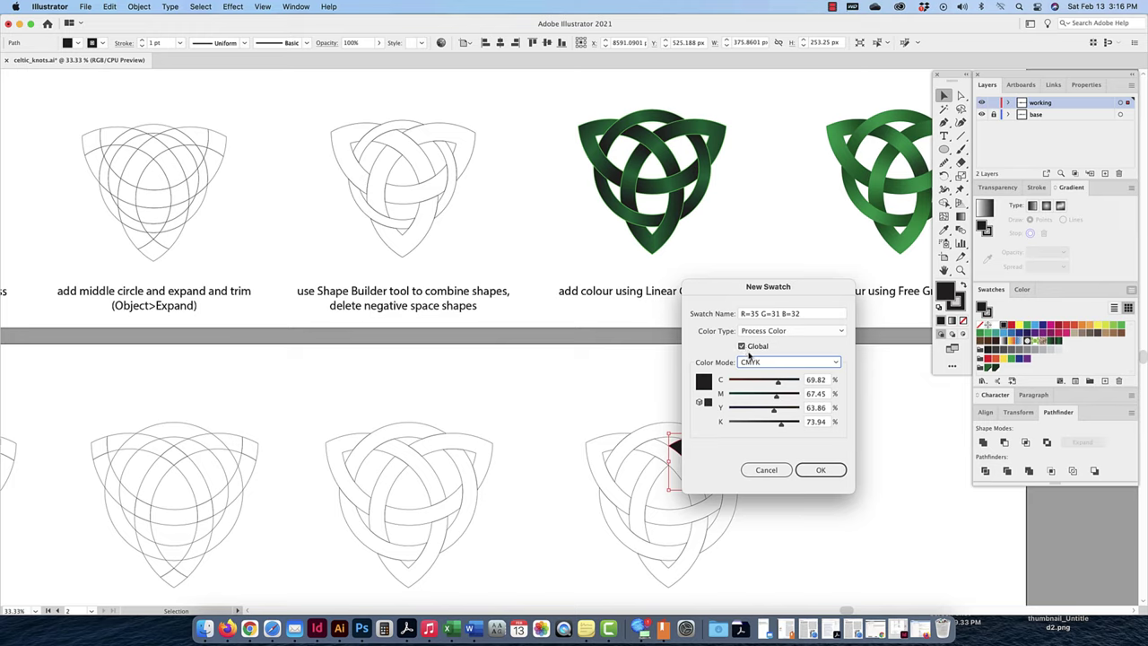
{"action": "left_click_drag", "start_coordinate": [776, 397], "coordinate": [756, 380]}
{"action": "left_click", "coordinate": [819, 470]}
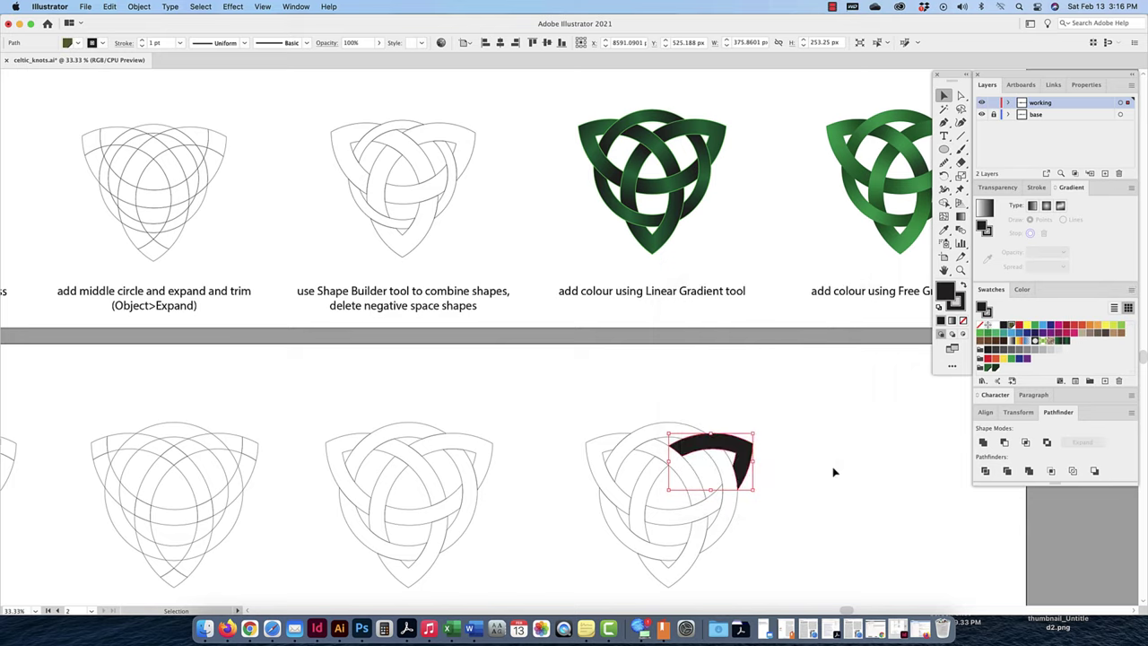
{"action": "left_click", "coordinate": [1118, 380]}
{"action": "left_click", "coordinate": [615, 337]}
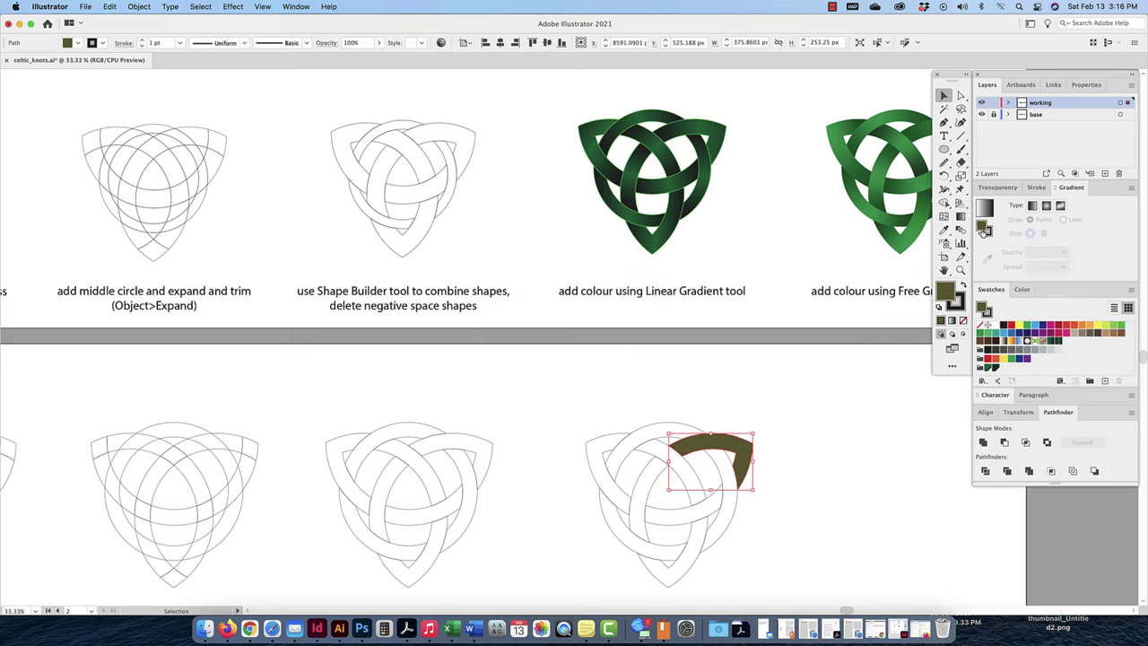
Step: Apply a freeform gradient to the upper-right band and colour its corner stop with the green swatch C=90 M=30 Y=95 K=30
{"action": "left_click", "coordinate": [1061, 207]}
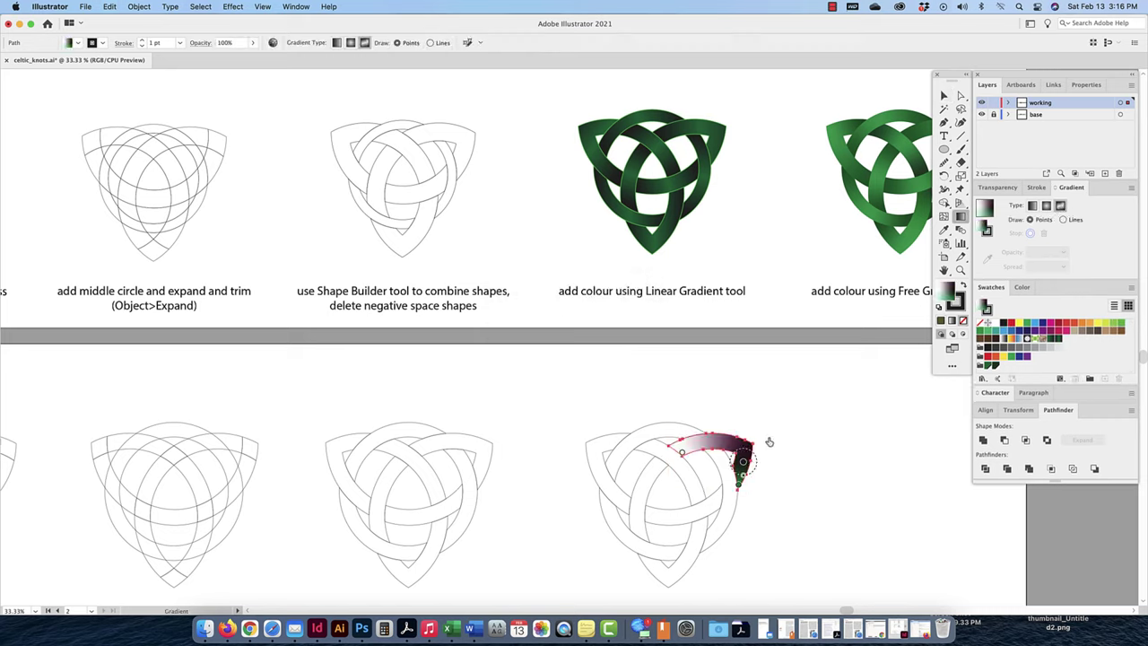
{"action": "left_click", "coordinate": [744, 447]}
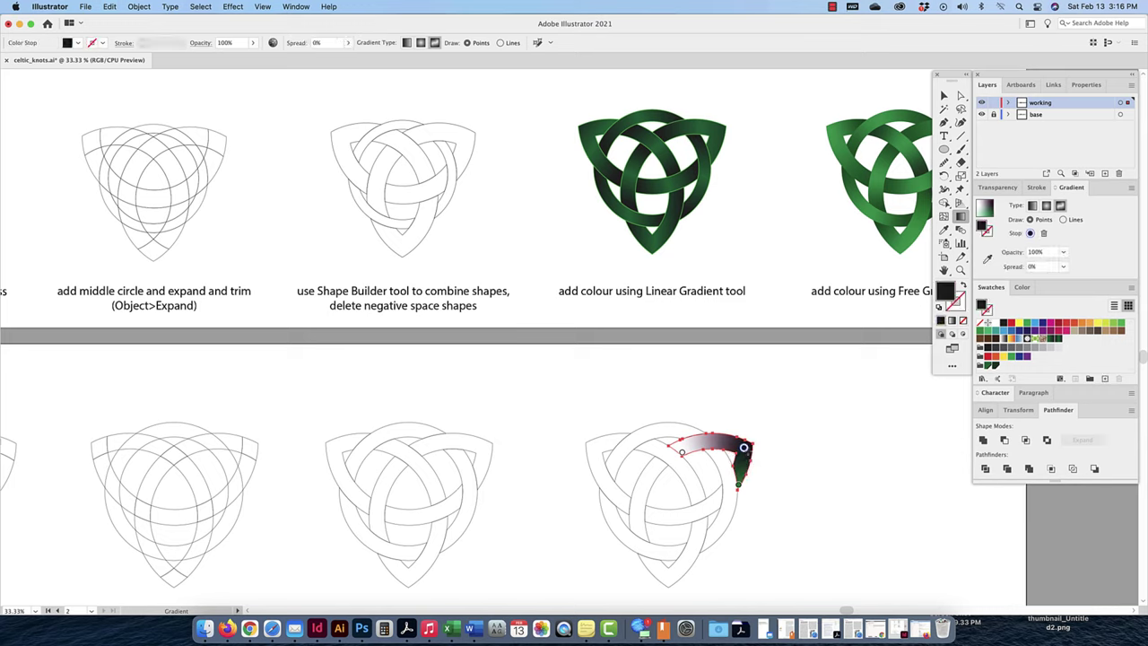
{"action": "double_click", "coordinate": [744, 447]}
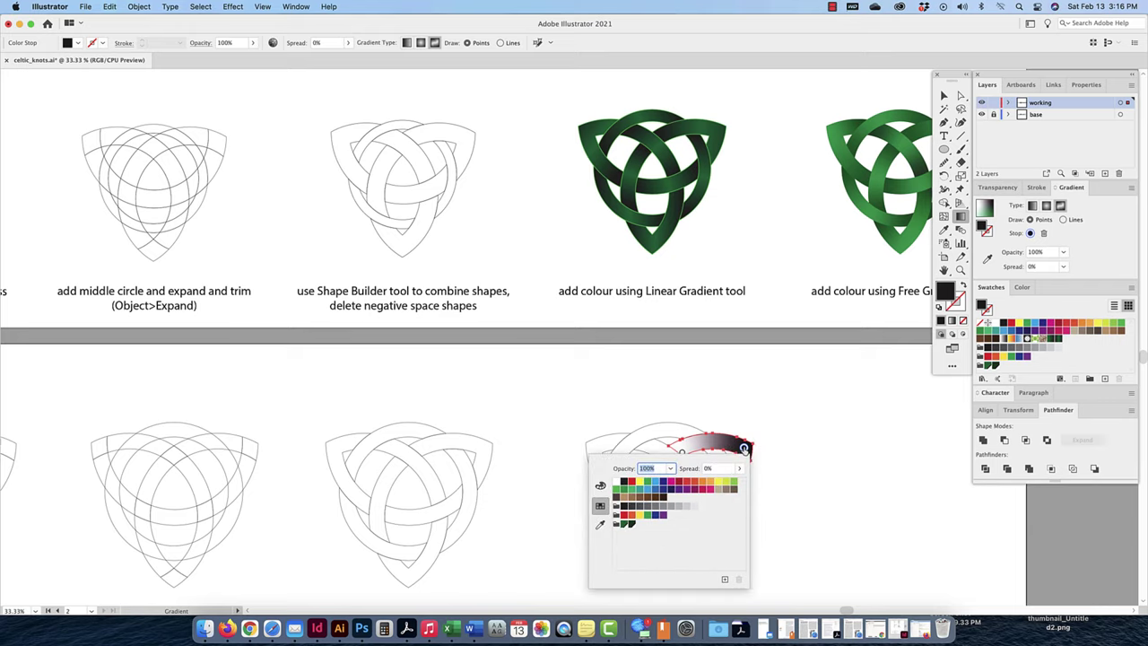
{"action": "left_click", "coordinate": [625, 525]}
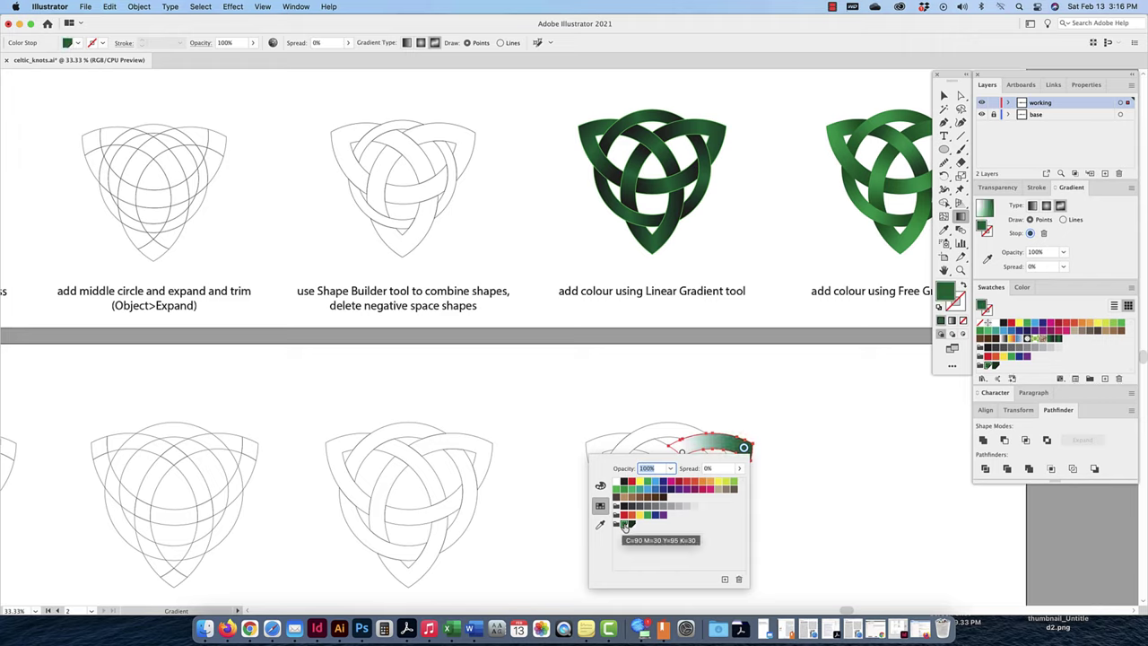
Step: Colour the stops at both ends of the upper-right band with the dark green swatch, moving the lower stop slightly up
{"action": "left_click", "coordinate": [661, 436]}
{"action": "double_click", "coordinate": [679, 451]}
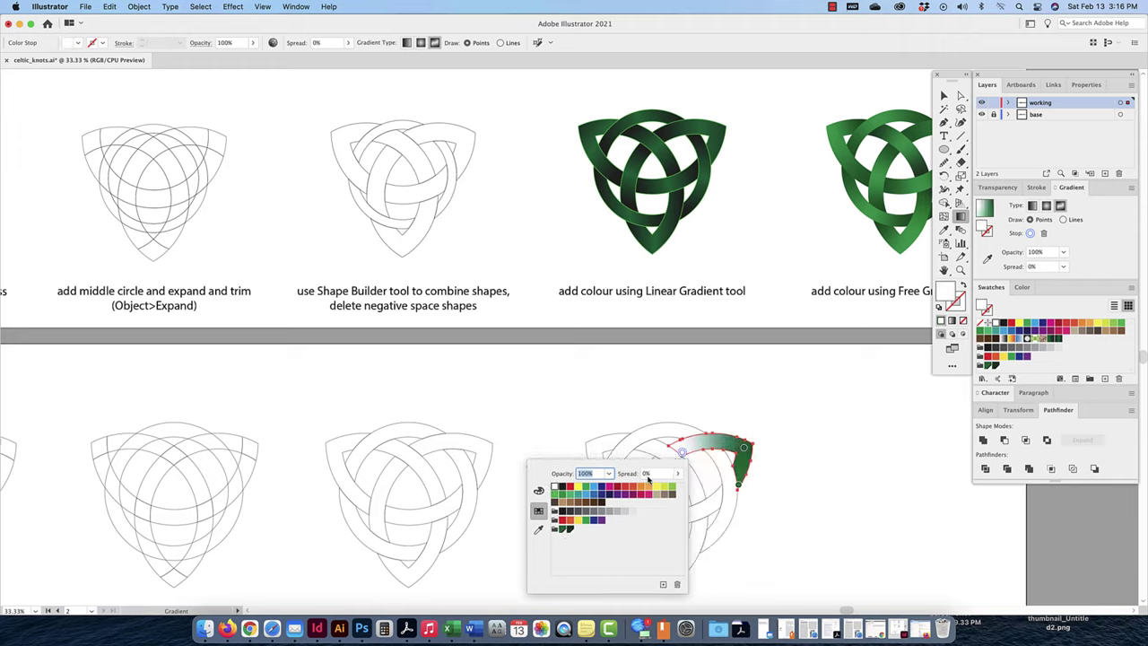
{"action": "left_click", "coordinate": [568, 529]}
{"action": "left_click_drag", "start_coordinate": [737, 489], "coordinate": [737, 472]}
{"action": "double_click", "coordinate": [737, 472]}
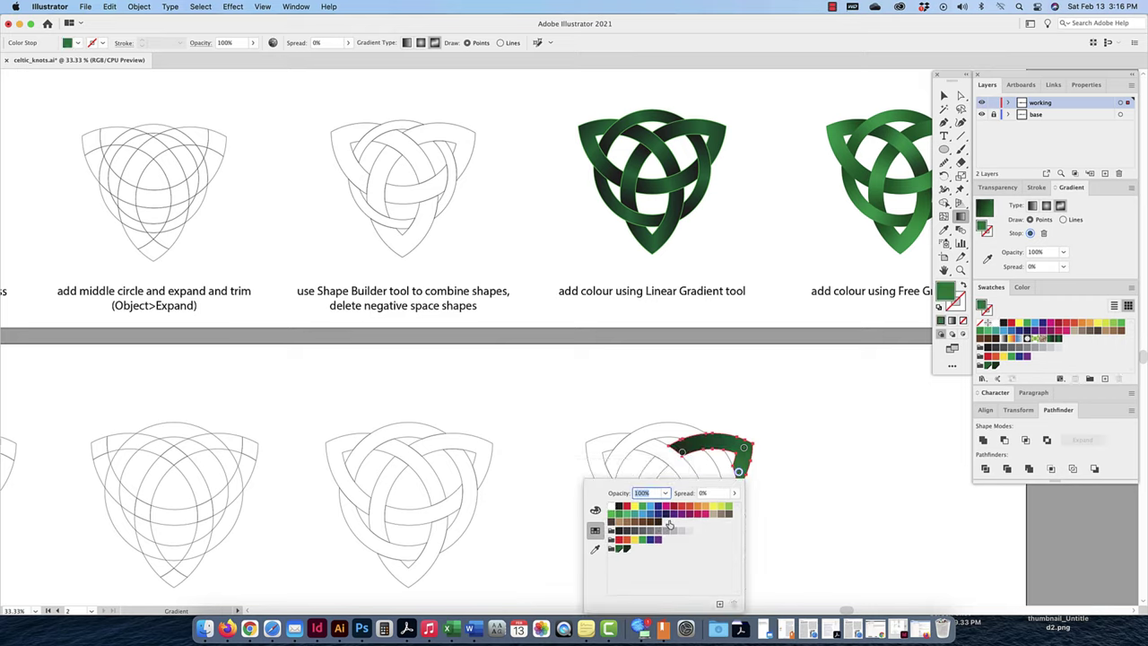
{"action": "left_click", "coordinate": [626, 550]}
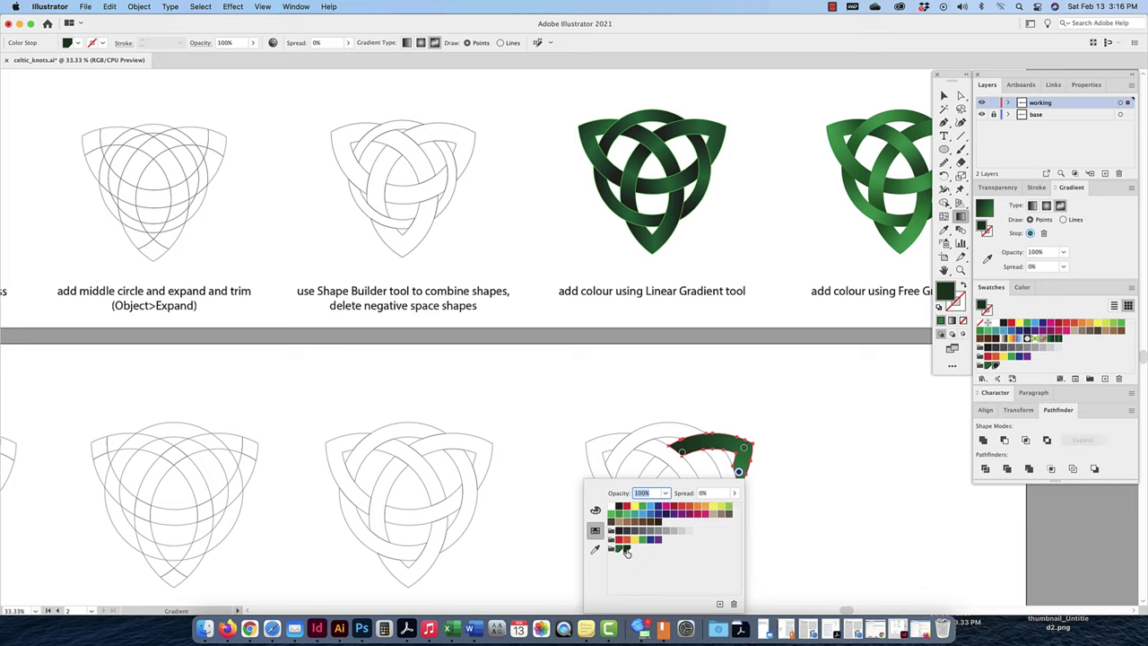
{"action": "left_click", "coordinate": [781, 478]}
Step: Move the upper-right band's green corner stop slightly inward and fine-tune the dark stop near its lower tip
{"action": "left_click", "coordinate": [744, 445]}
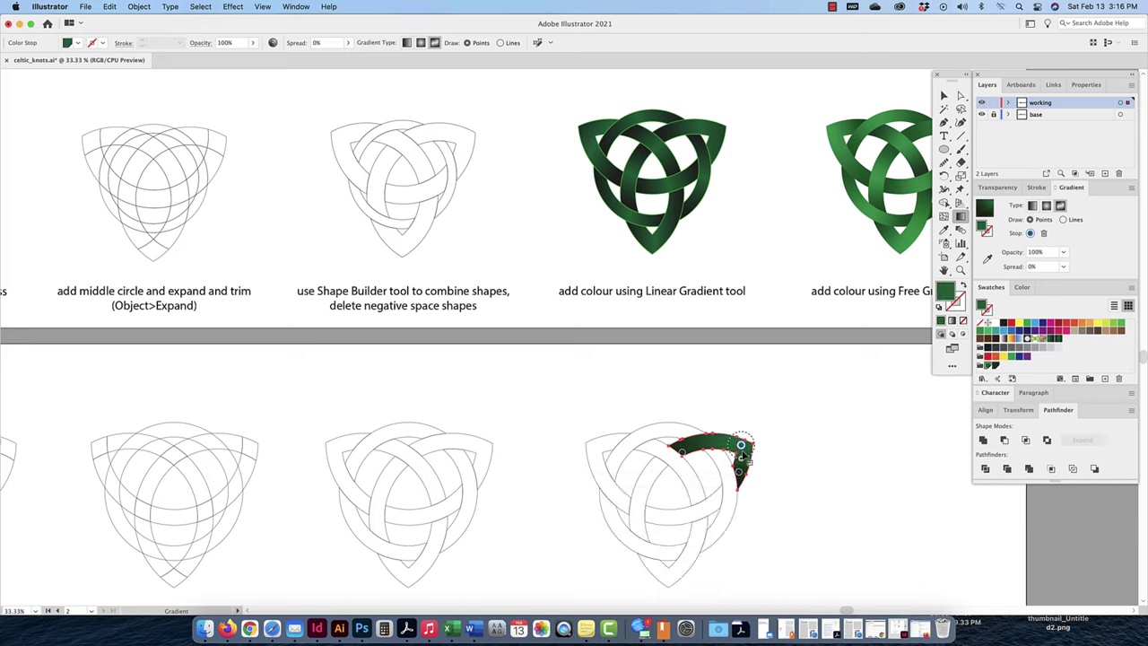
{"action": "mouse_move", "coordinate": [755, 443]}
{"action": "left_mouse_down"}
{"action": "mouse_move", "coordinate": [741, 467]}
{"action": "mouse_move", "coordinate": [738, 440]}
{"action": "left_mouse_up"}
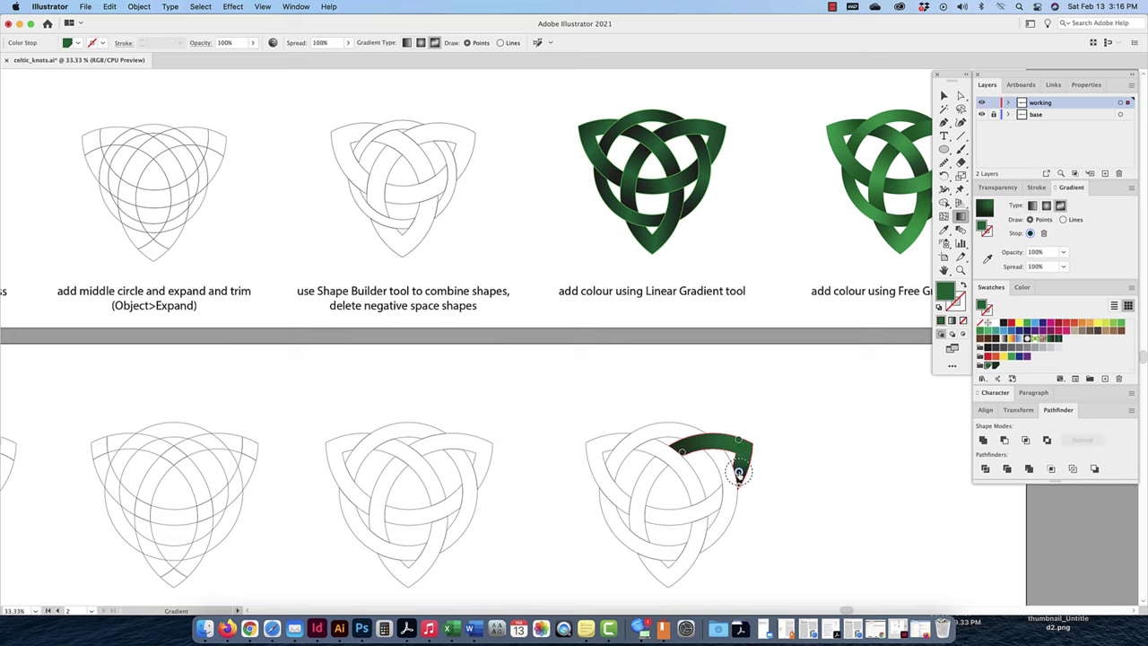
{"action": "left_click", "coordinate": [739, 471]}
{"action": "mouse_move", "coordinate": [739, 473]}
{"action": "left_mouse_down"}
{"action": "mouse_move", "coordinate": [738, 502]}
{"action": "mouse_move", "coordinate": [744, 479]}
{"action": "left_mouse_up"}
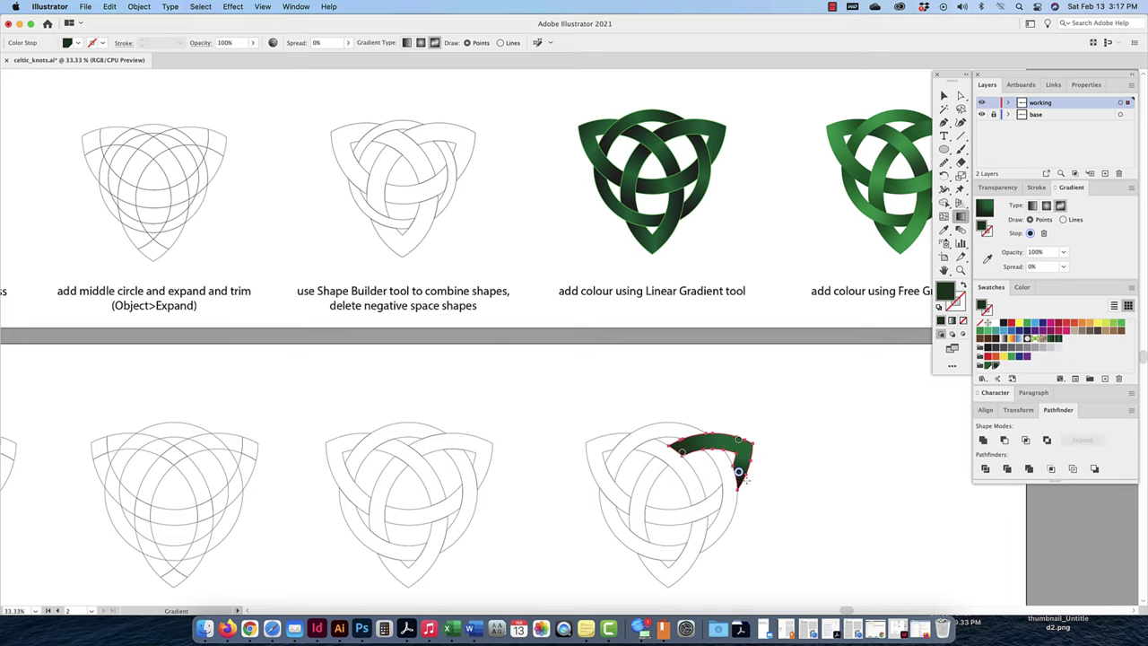
{"action": "left_click", "coordinate": [681, 450]}
Step: Apply a freeform gradient to the bottom corner band and colour the black stop near its left end with the dark green swatch
{"action": "left_click", "coordinate": [944, 95]}
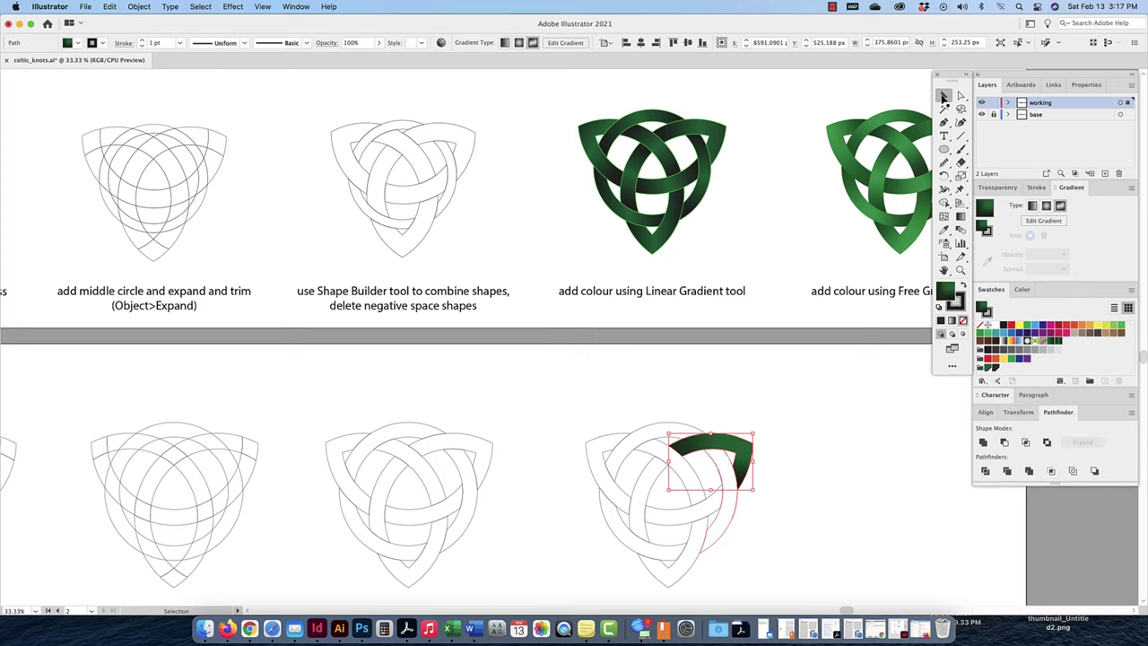
{"action": "left_click", "coordinate": [704, 545]}
{"action": "left_click", "coordinate": [679, 578]}
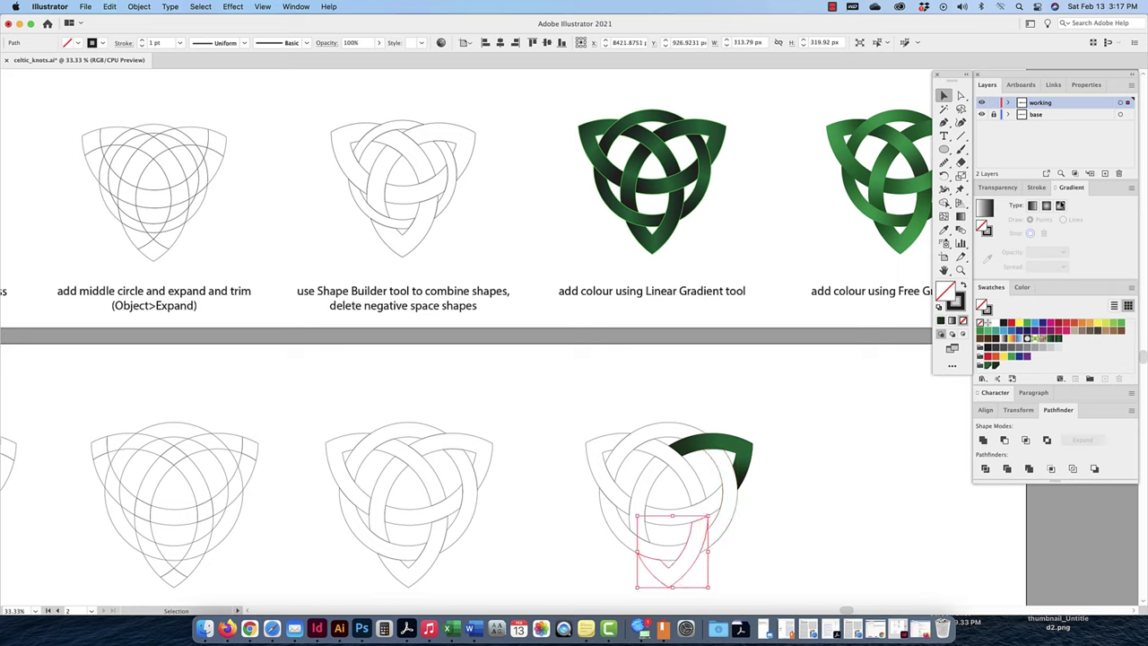
{"action": "left_click", "coordinate": [1060, 205]}
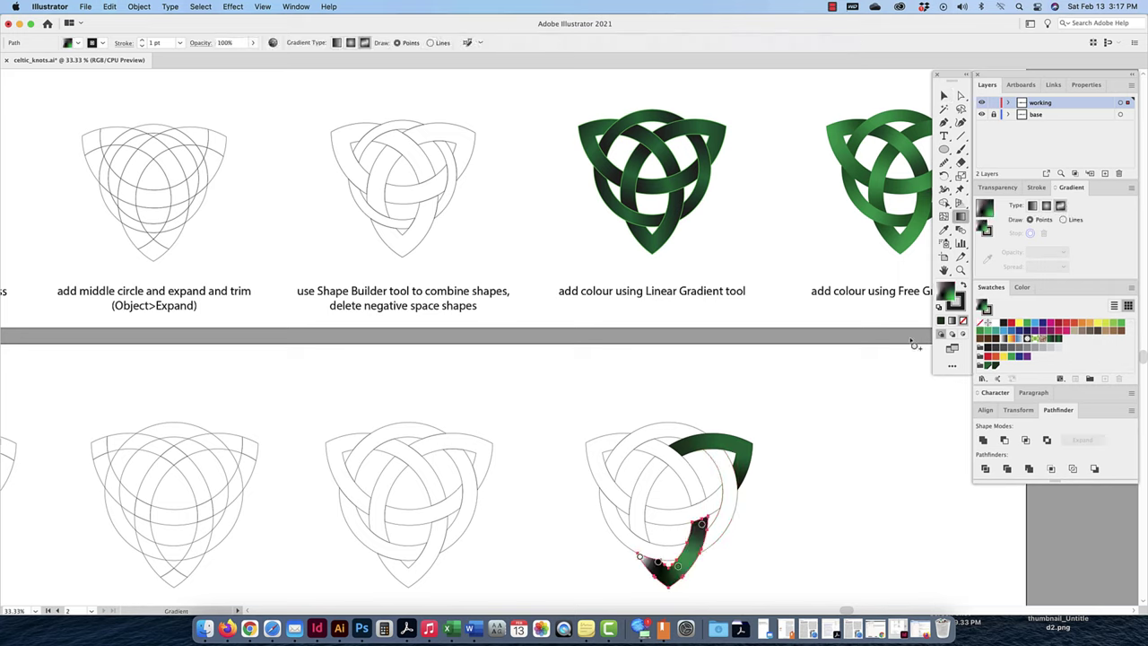
{"action": "left_click", "coordinate": [653, 562]}
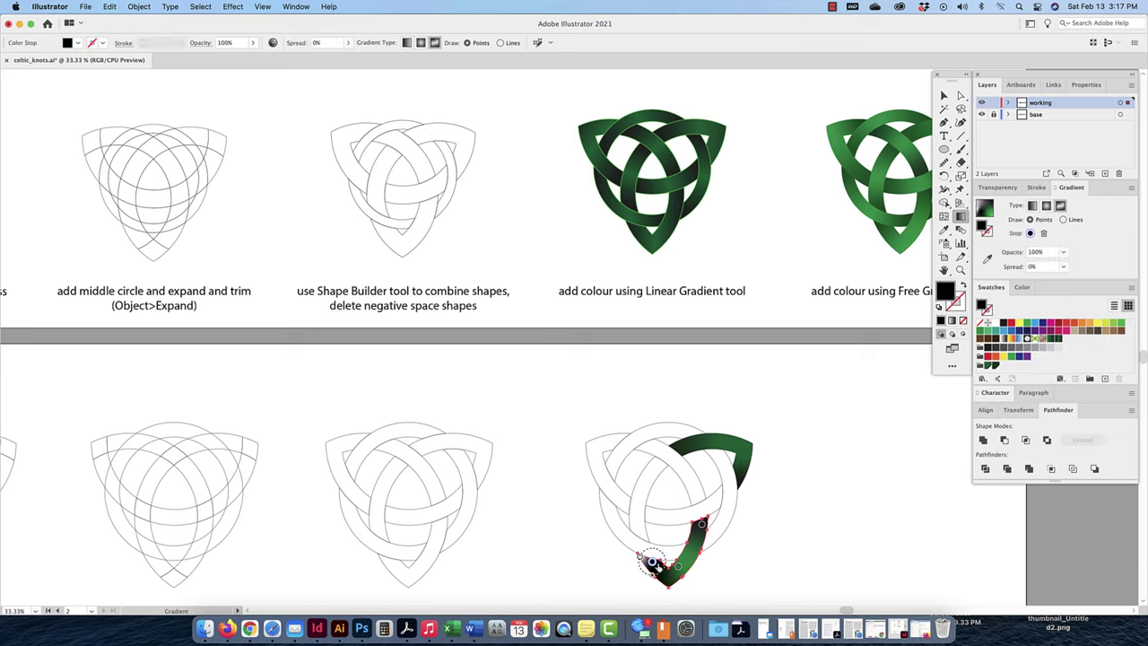
{"action": "double_click", "coordinate": [654, 562]}
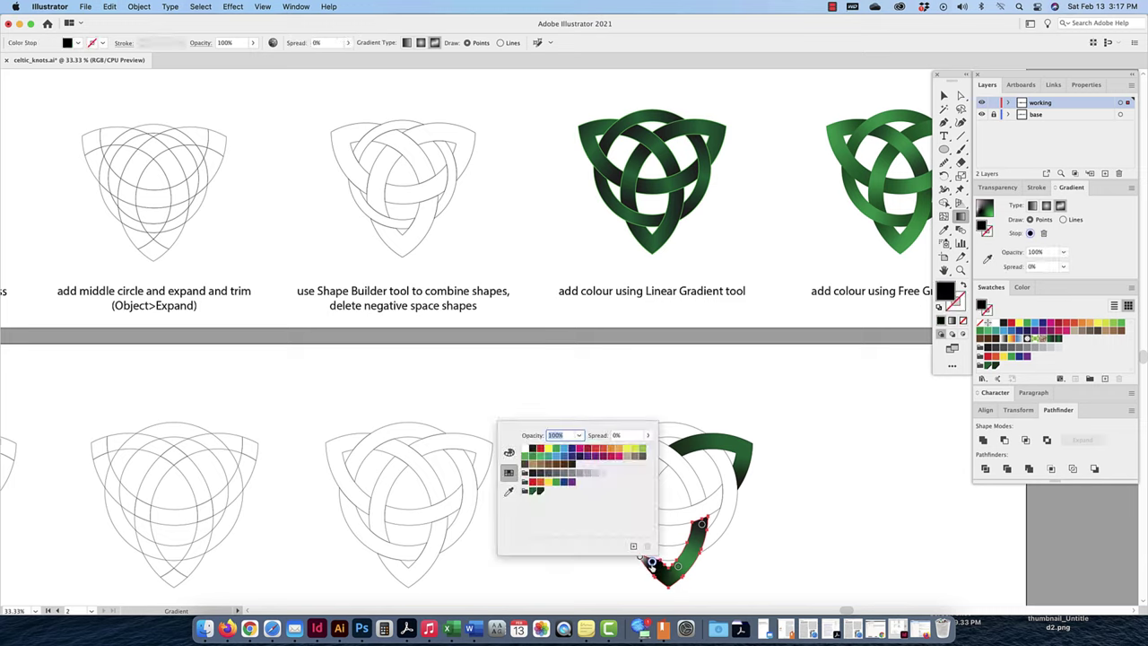
{"action": "left_click", "coordinate": [539, 493]}
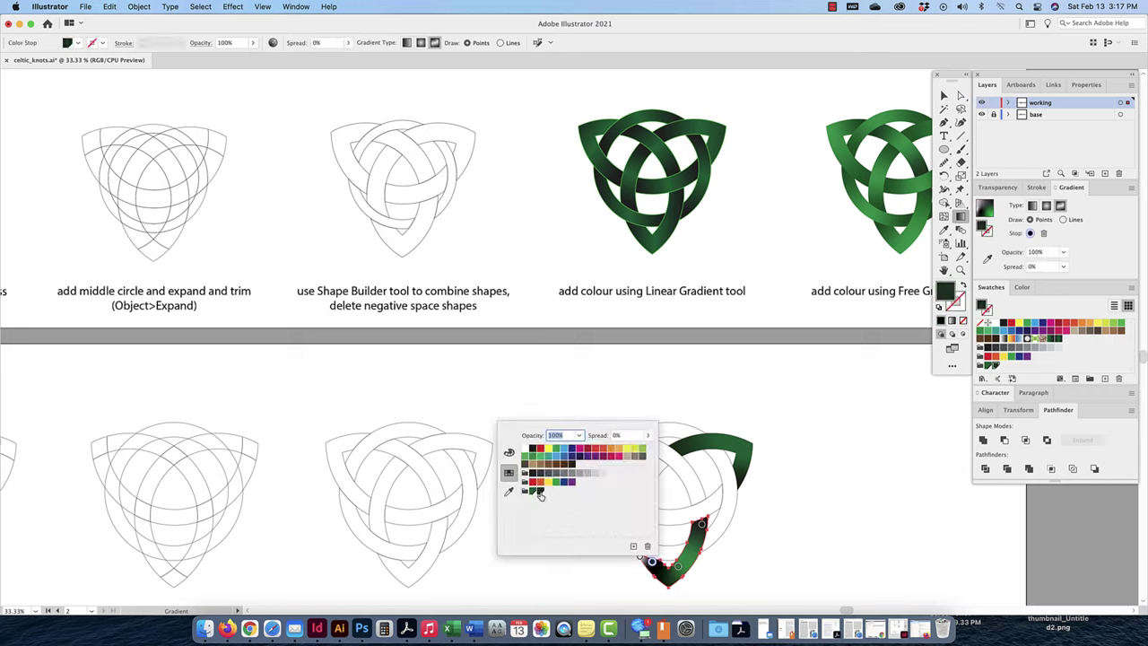
Step: Examine the CMYK sliders, swatches and colour picker available for the stop at the upper end of the bottom band
{"action": "left_click", "coordinate": [702, 531]}
{"action": "double_click", "coordinate": [701, 526]}
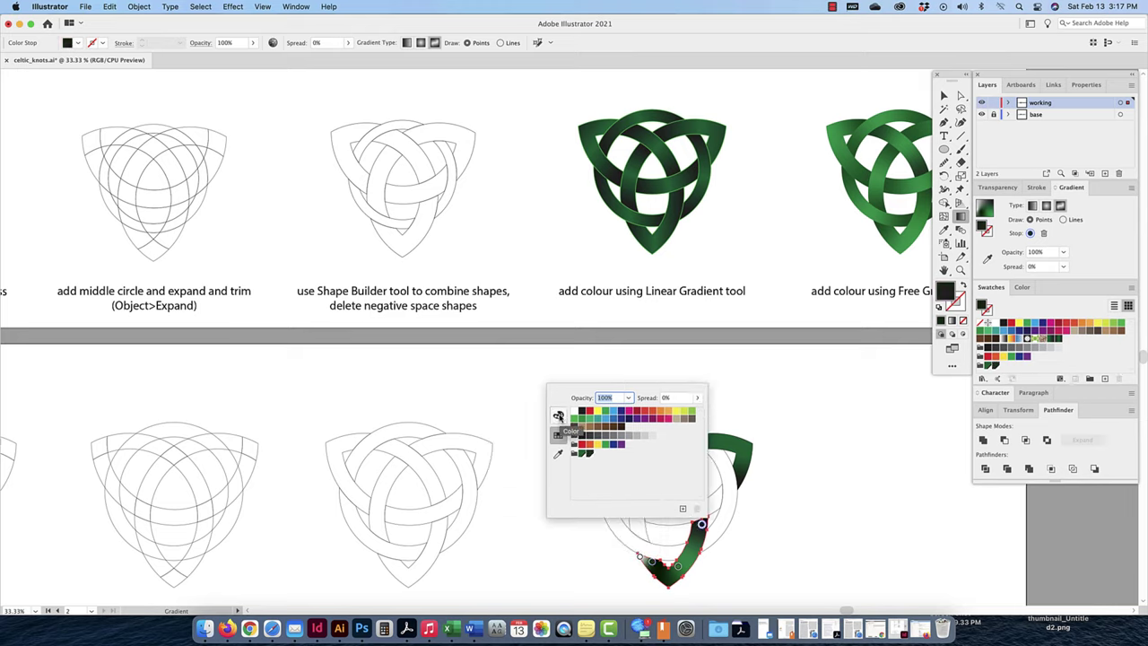
{"action": "left_click", "coordinate": [558, 416]}
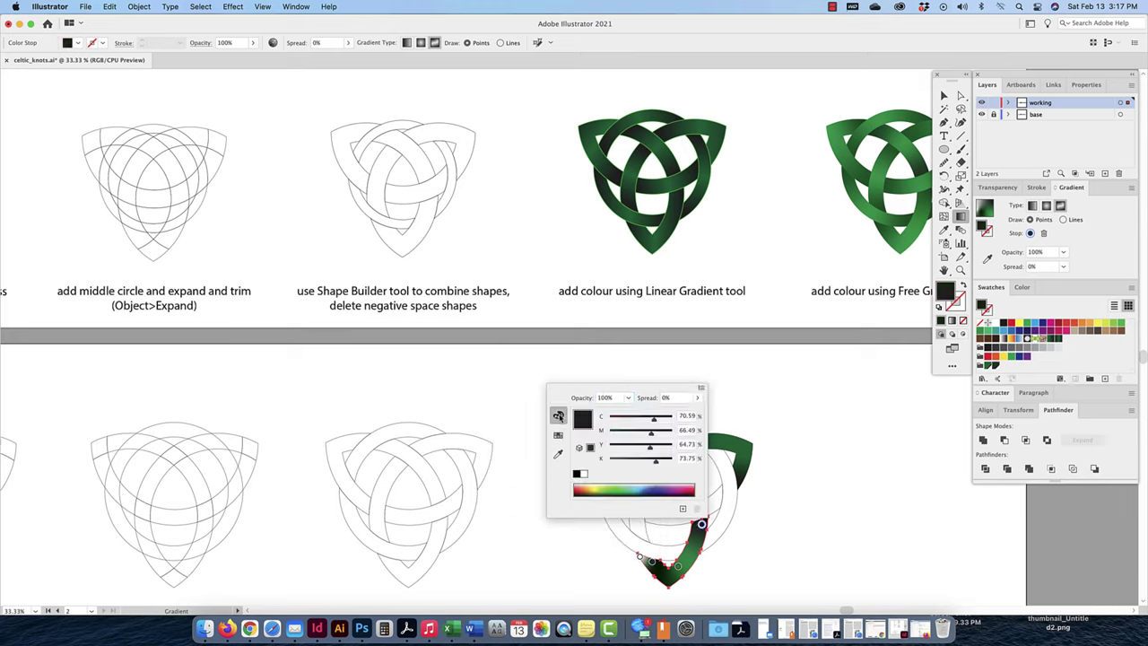
{"action": "left_click", "coordinate": [558, 436]}
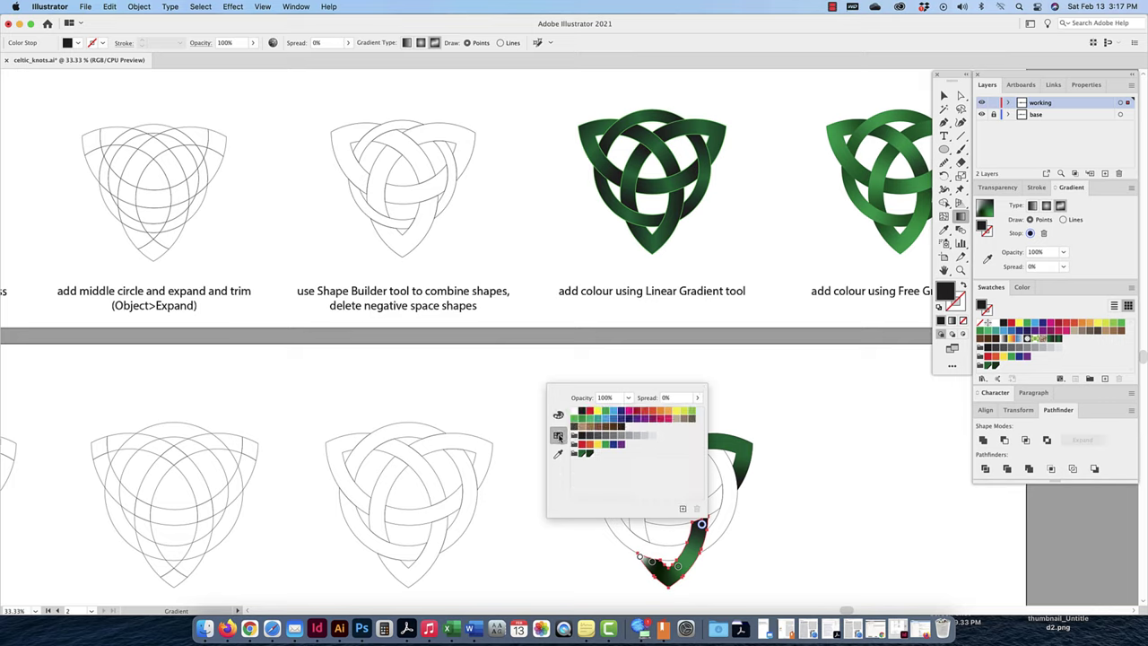
{"action": "left_click", "coordinate": [557, 454]}
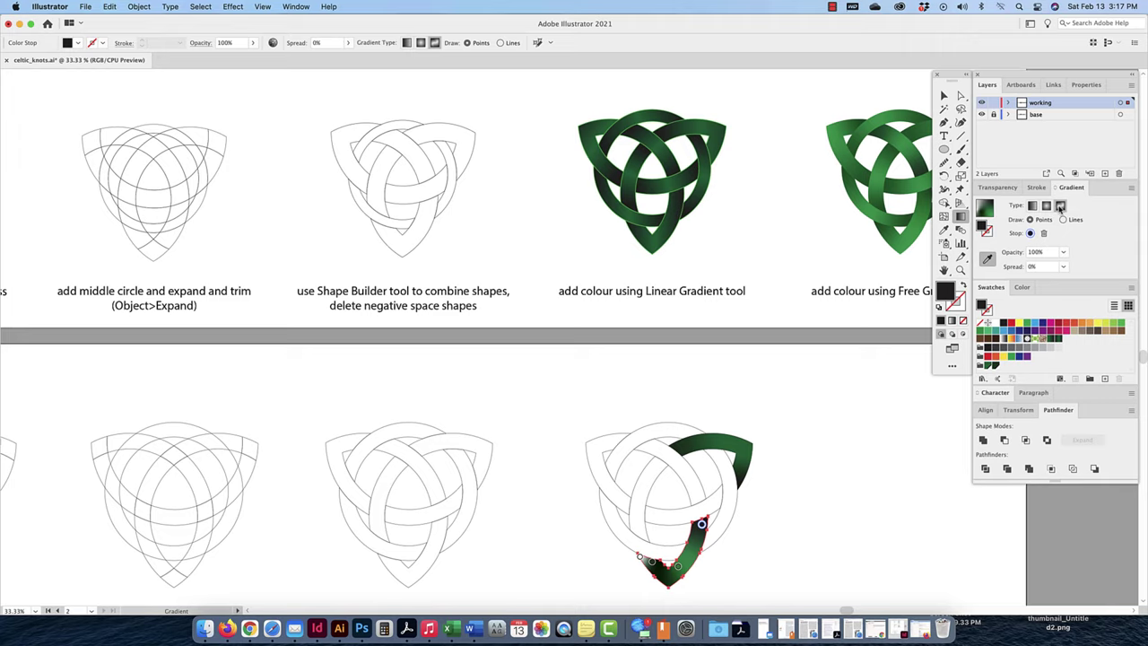
Step: Colour the bottom corner band's middle stop with the green swatch
{"action": "double_click", "coordinate": [653, 562]}
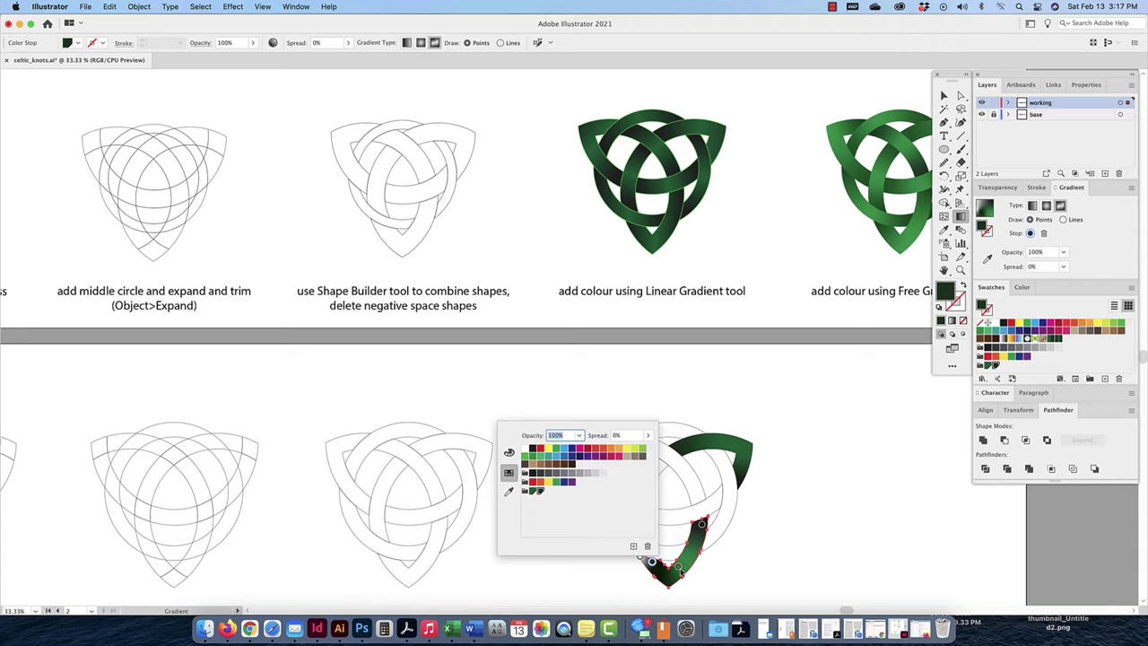
{"action": "left_click", "coordinate": [678, 567]}
{"action": "double_click", "coordinate": [678, 567]}
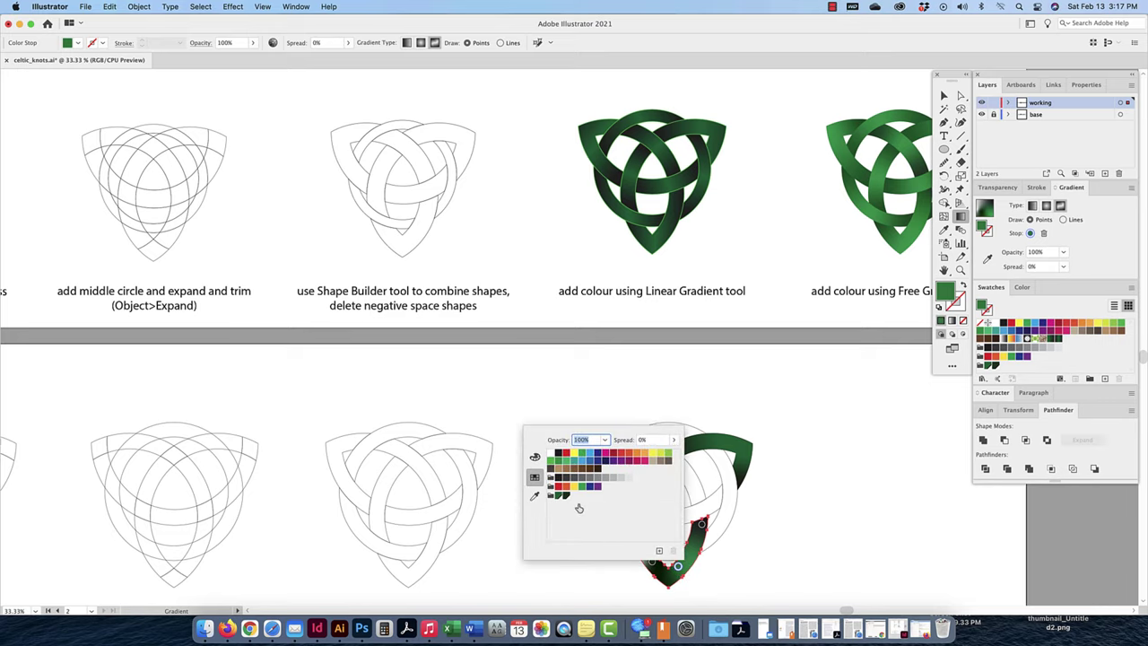
{"action": "left_click", "coordinate": [566, 499]}
{"action": "left_click", "coordinate": [557, 495]}
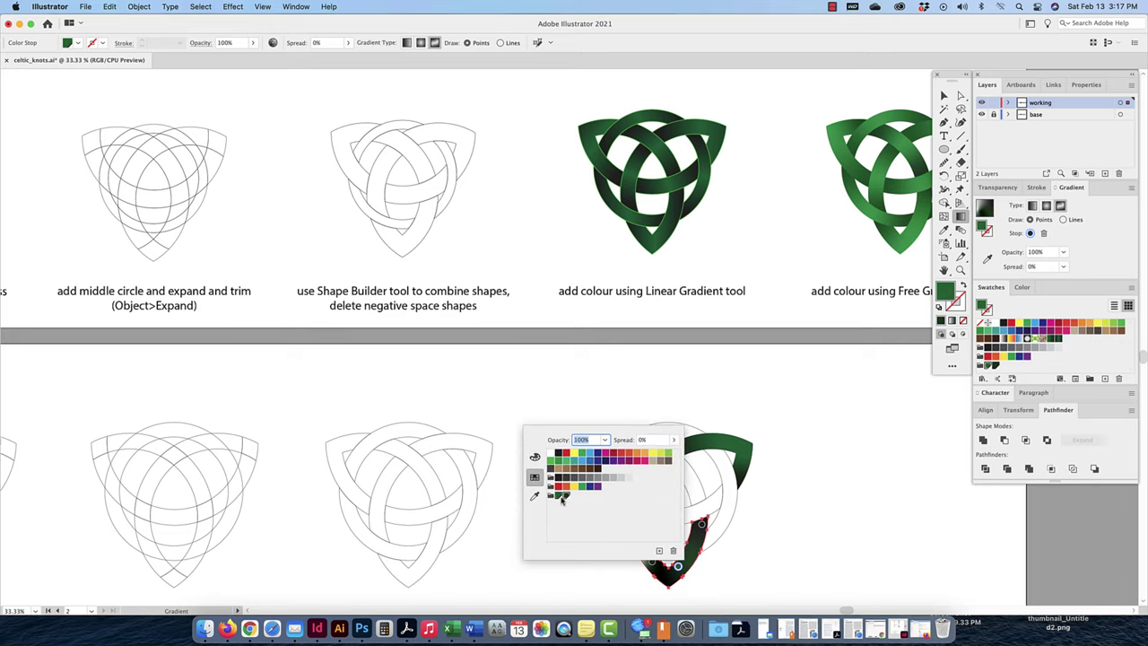
{"action": "left_click", "coordinate": [730, 561]}
Step: Remove the stray white stop at the bottom band's left tip and shift the dark and green stops closer to the left tip and lower corner
{"action": "scroll", "coordinate": [641, 558], "scroll_direction": "left", "scroll_amount": 1}
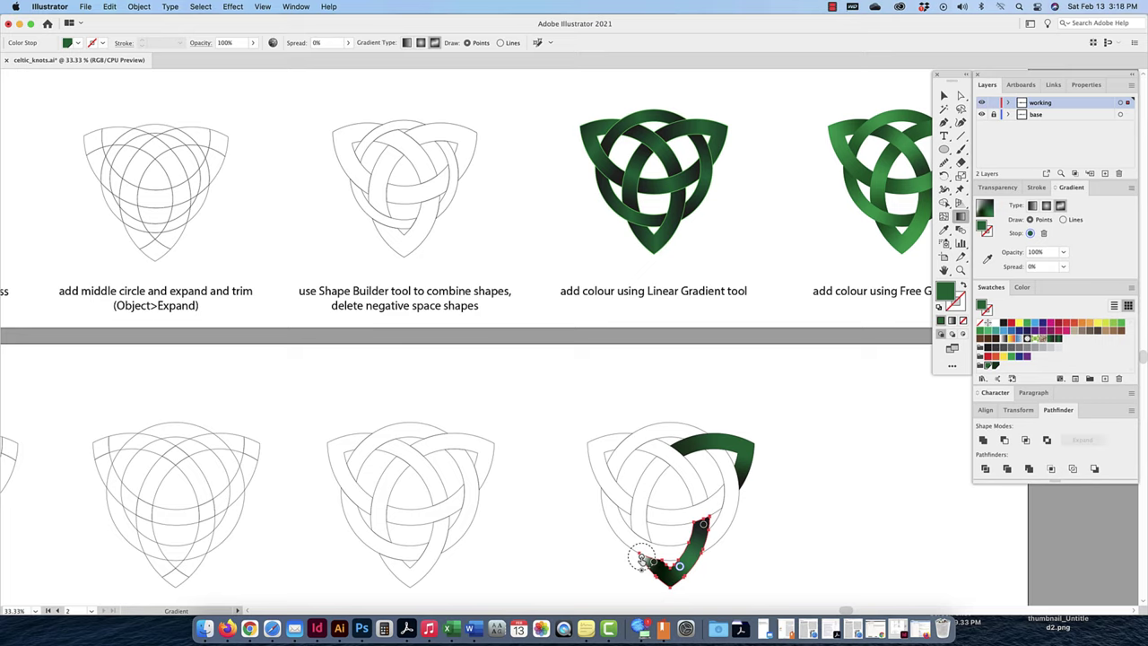
{"action": "left_click_drag", "start_coordinate": [641, 558], "coordinate": [647, 563]}
{"action": "left_click", "coordinate": [646, 562]}
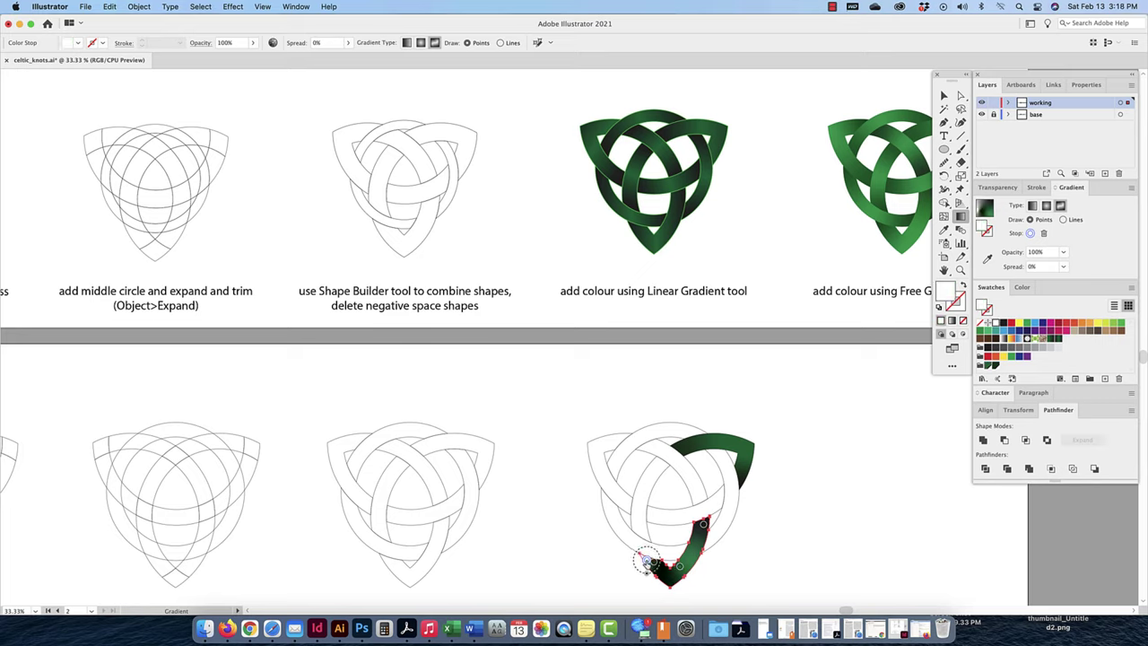
{"action": "left_click", "coordinate": [647, 562]}
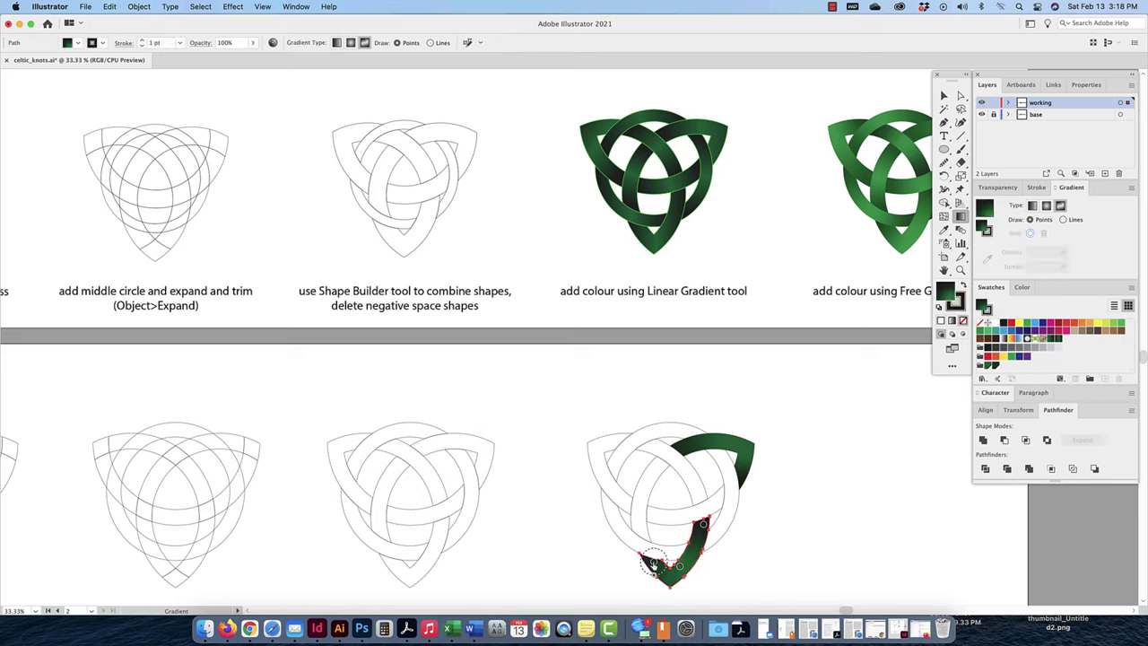
{"action": "left_click", "coordinate": [647, 562]}
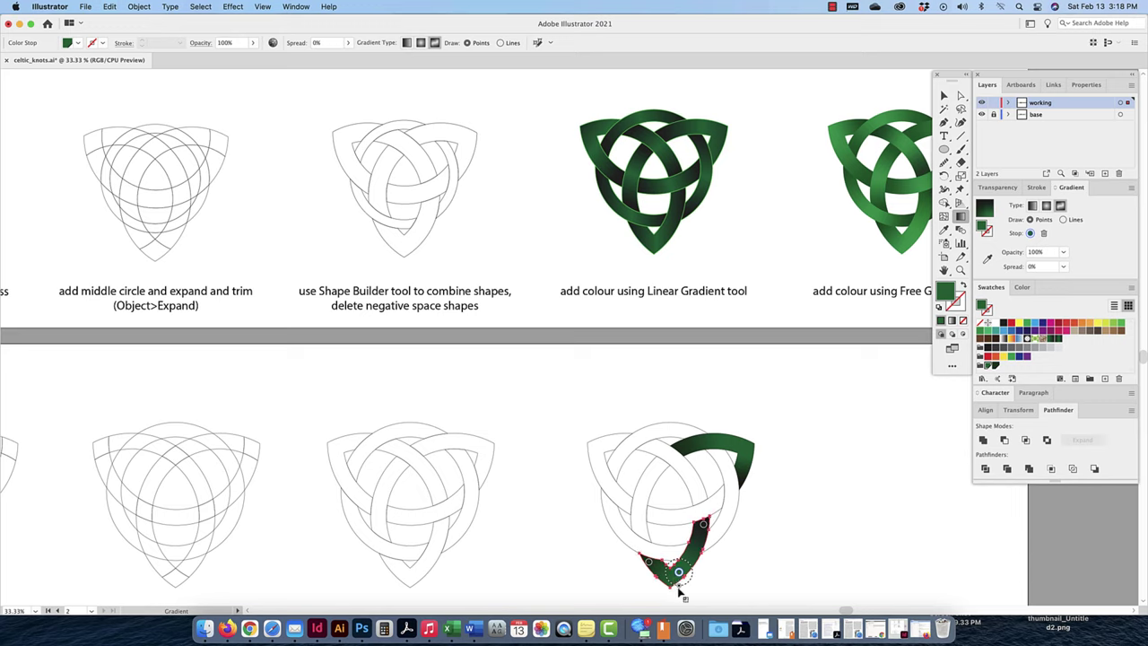
{"action": "left_click_drag", "start_coordinate": [678, 590], "coordinate": [678, 598]}
Step: Apply a freeform gradient to the upper-left corner band and colour the stop near its upper end with the dark green swatch
{"action": "left_click", "coordinate": [943, 95]}
{"action": "left_click", "coordinate": [599, 448]}
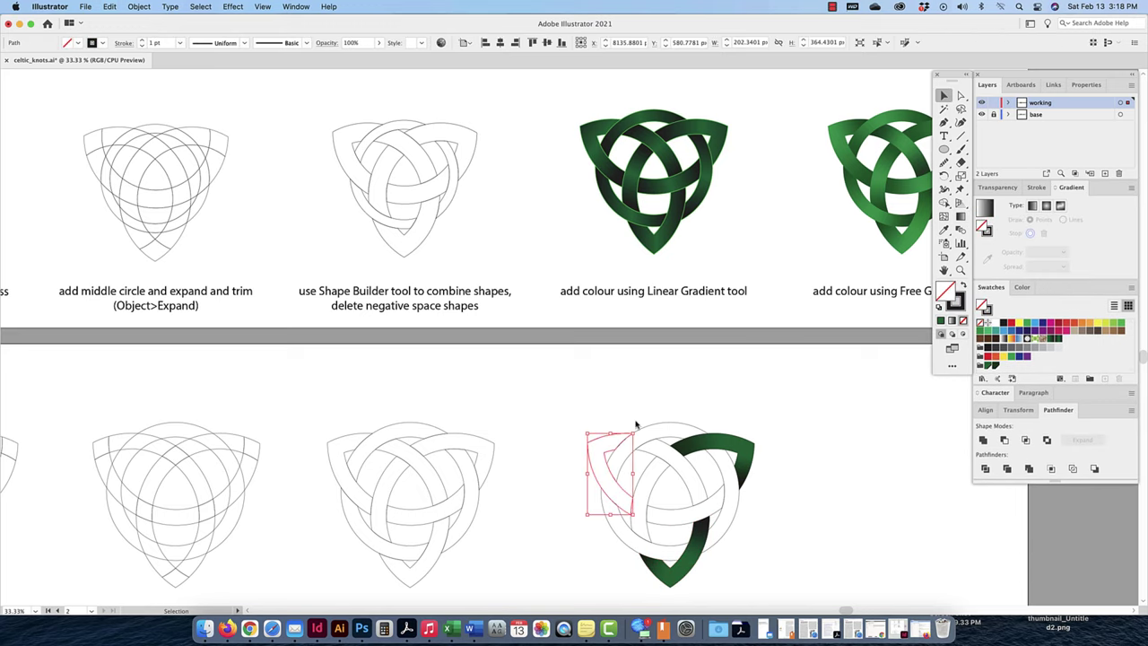
{"action": "left_click", "coordinate": [1060, 206]}
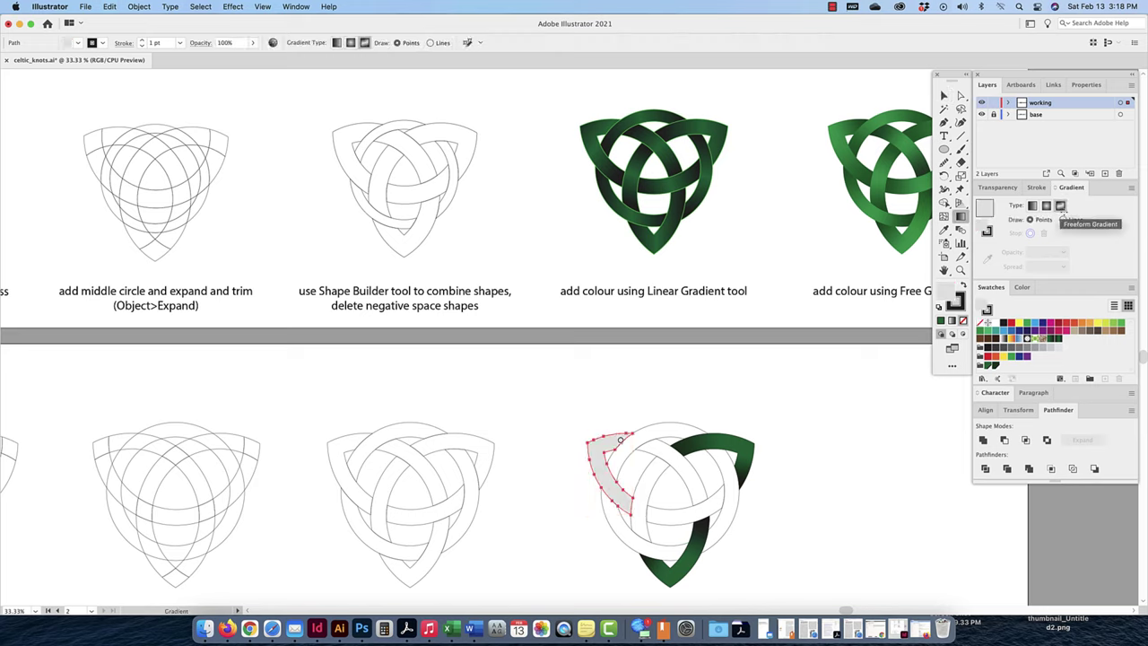
{"action": "double_click", "coordinate": [619, 441]}
{"action": "left_click", "coordinate": [506, 519]}
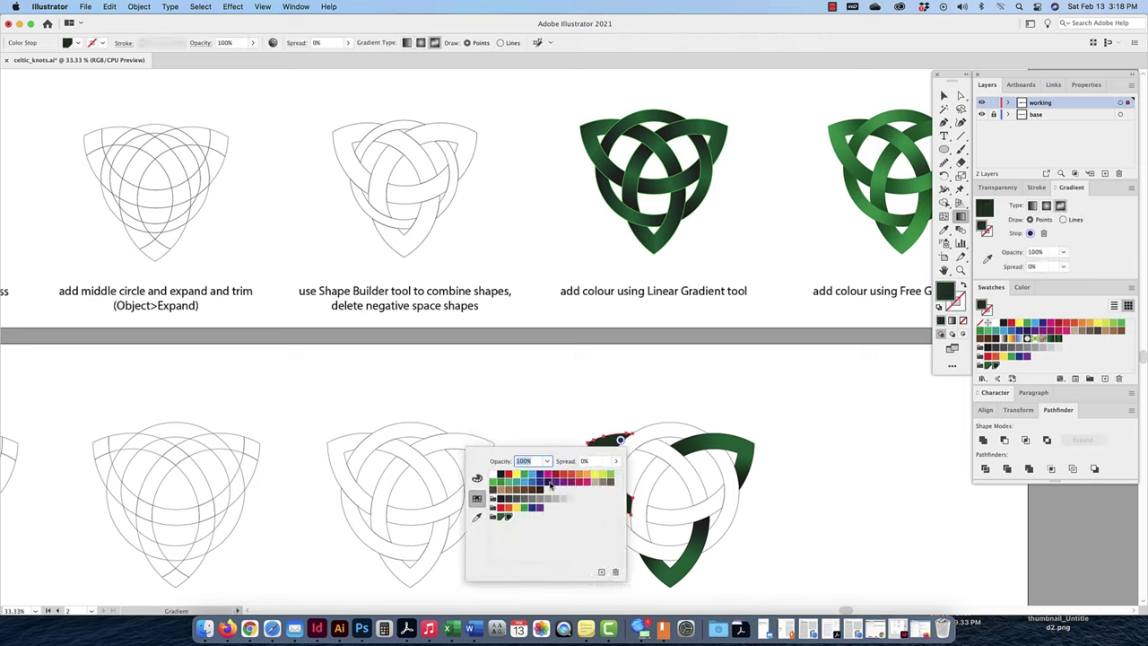
{"action": "left_click", "coordinate": [564, 427]}
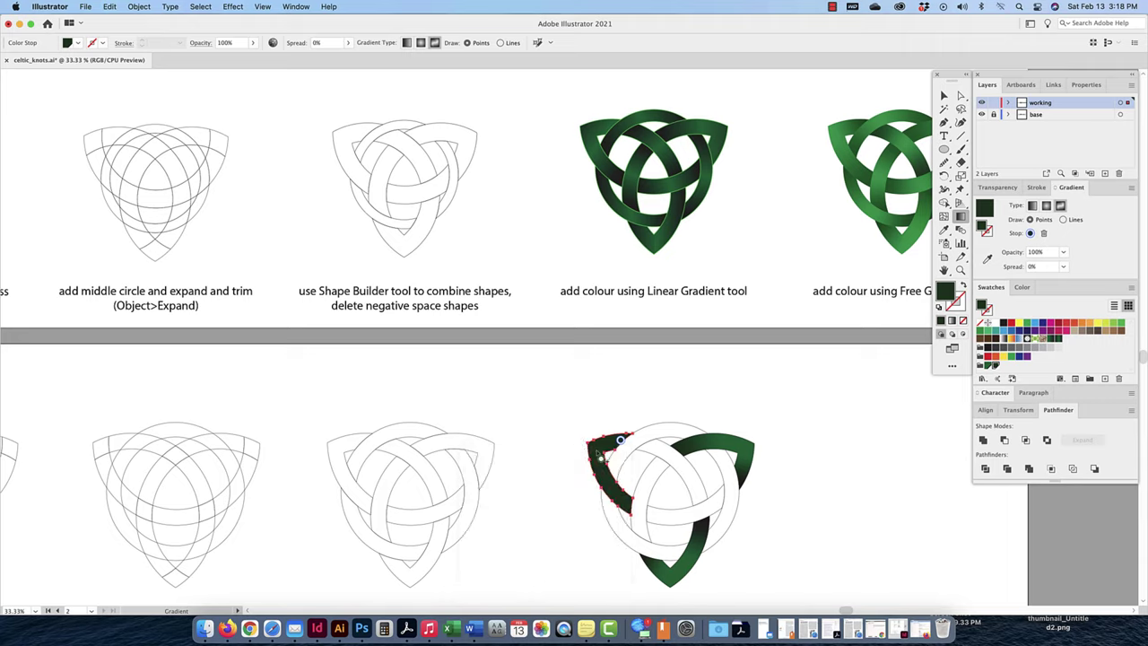
Step: Colour the upper-left band's corner stop with the green swatch and its lower-end stop with the dark green swatch
{"action": "double_click", "coordinate": [596, 450]}
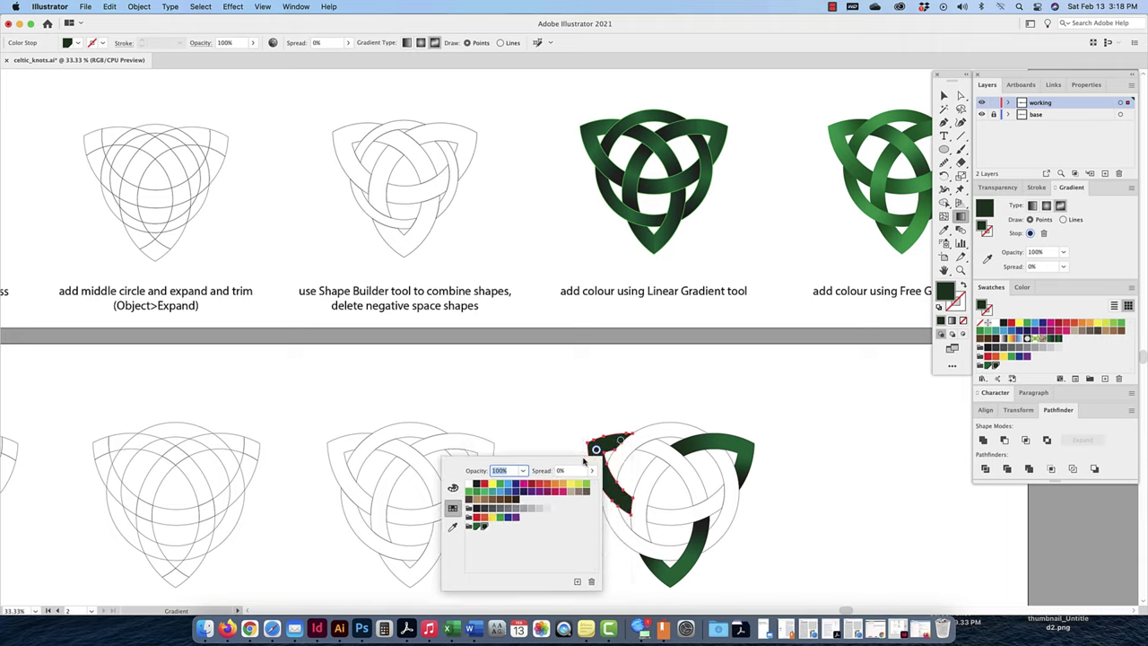
{"action": "left_click", "coordinate": [479, 529]}
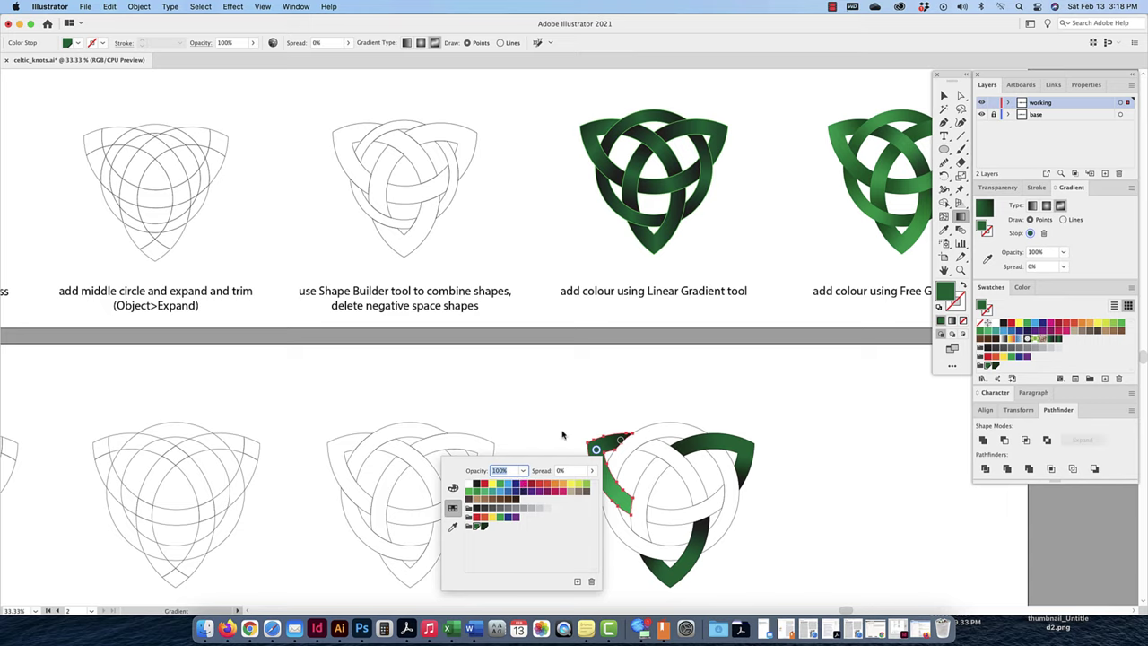
{"action": "left_click", "coordinate": [563, 435]}
{"action": "left_click", "coordinate": [618, 499]}
{"action": "double_click", "coordinate": [618, 499]}
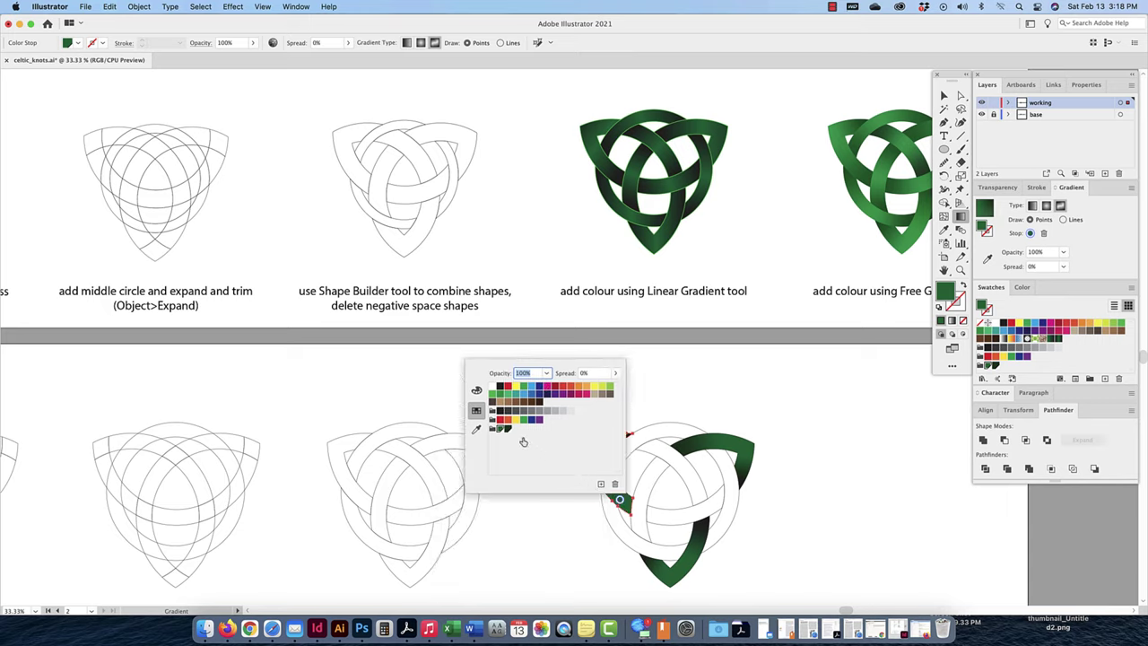
{"action": "left_click", "coordinate": [504, 428]}
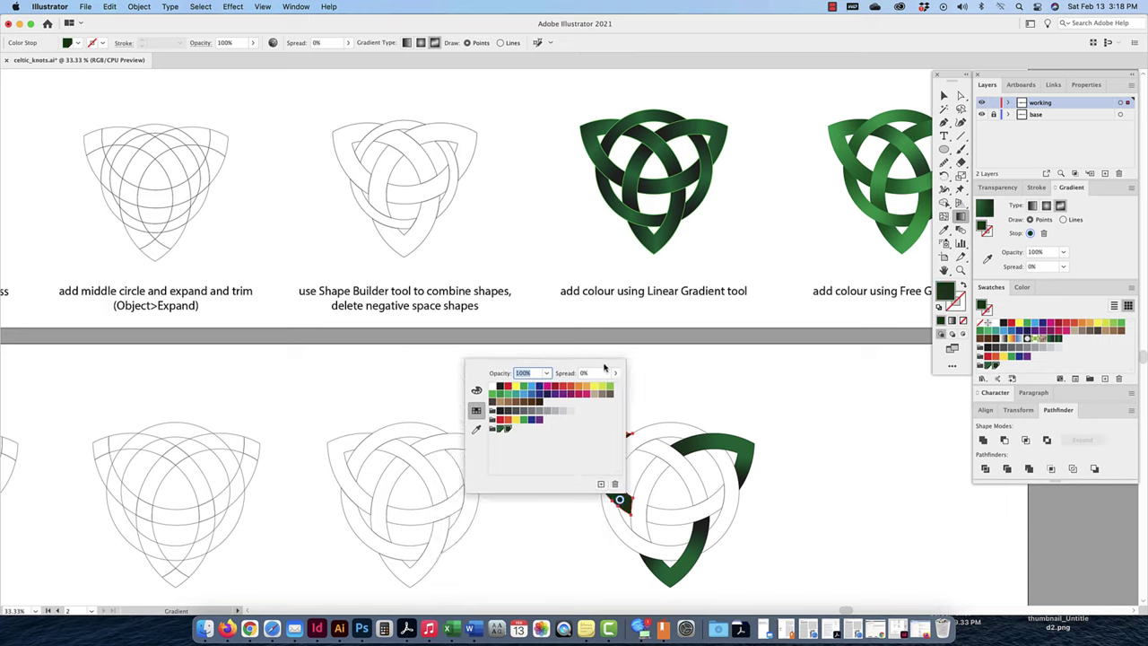
{"action": "left_click", "coordinate": [595, 458]}
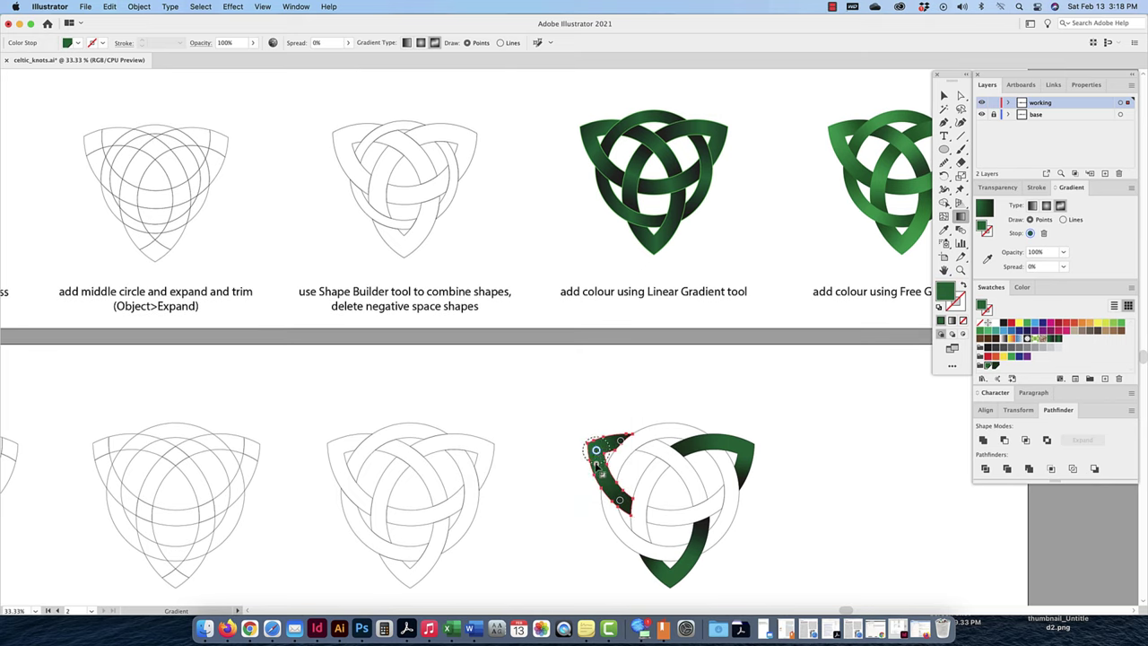
Step: Fill the top segment of the middle ring with a freeform gradient, dark green at both ends and green in the centre
{"action": "left_click", "coordinate": [708, 432]}
{"action": "double_click", "coordinate": [646, 437]}
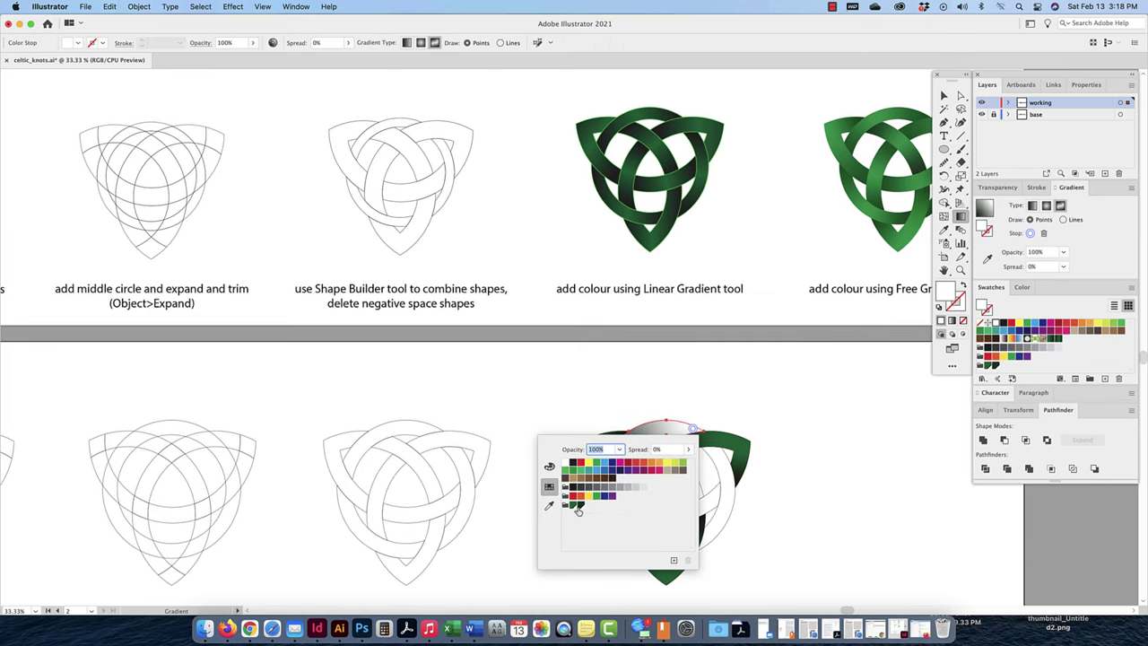
{"action": "left_click", "coordinate": [541, 496]}
{"action": "double_click", "coordinate": [628, 458]}
{"action": "key", "text": "Escape"}
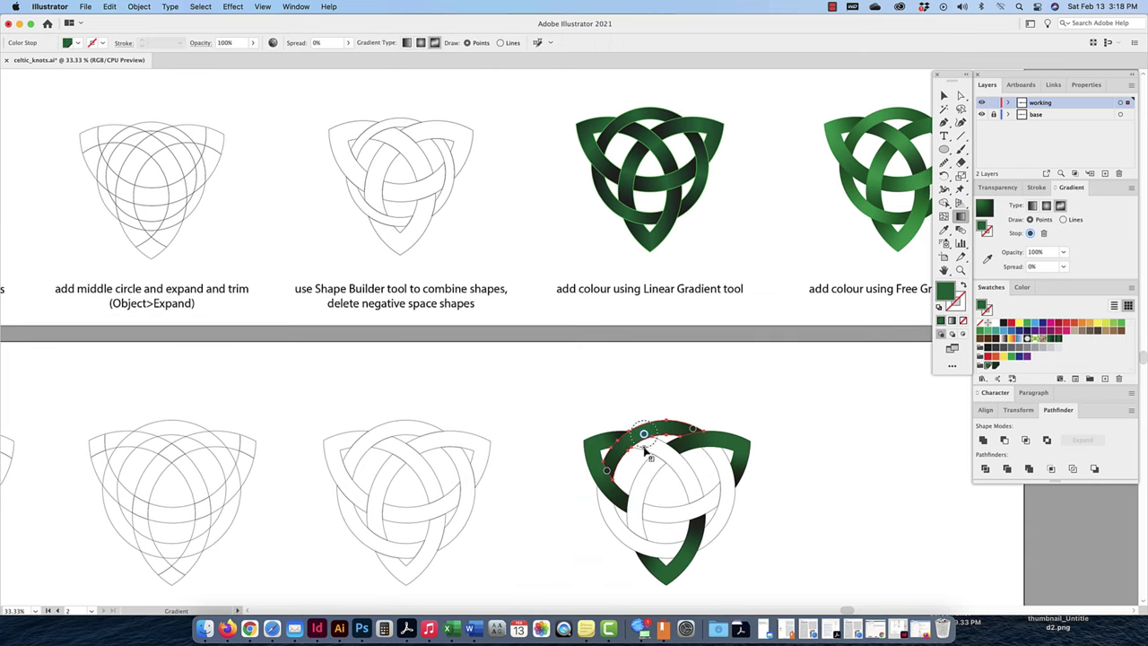
Step: Fill the right segment of the middle ring with a freeform gradient, dark green at both ends and green in the centre
{"action": "key", "text": "v"}
{"action": "left_click", "coordinate": [744, 436]}
{"action": "key", "text": "g"}
{"action": "double_click", "coordinate": [724, 471]}
{"action": "key", "text": "Escape"}
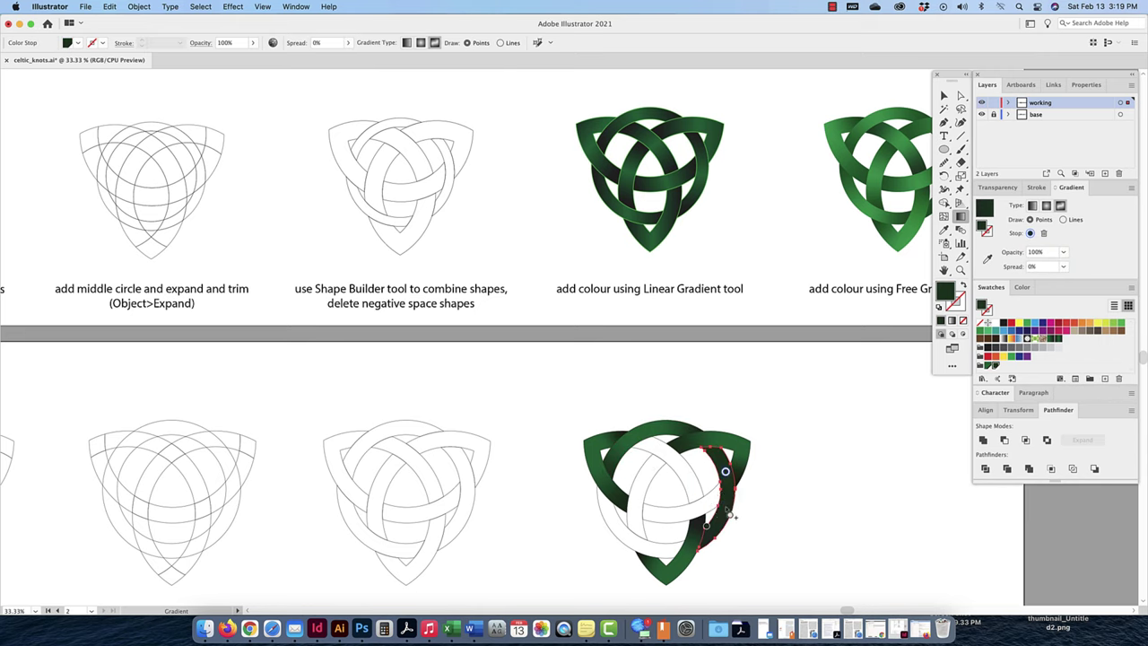
{"action": "left_click", "coordinate": [706, 528]}
{"action": "double_click", "coordinate": [705, 528]}
{"action": "key", "text": "Escape"}
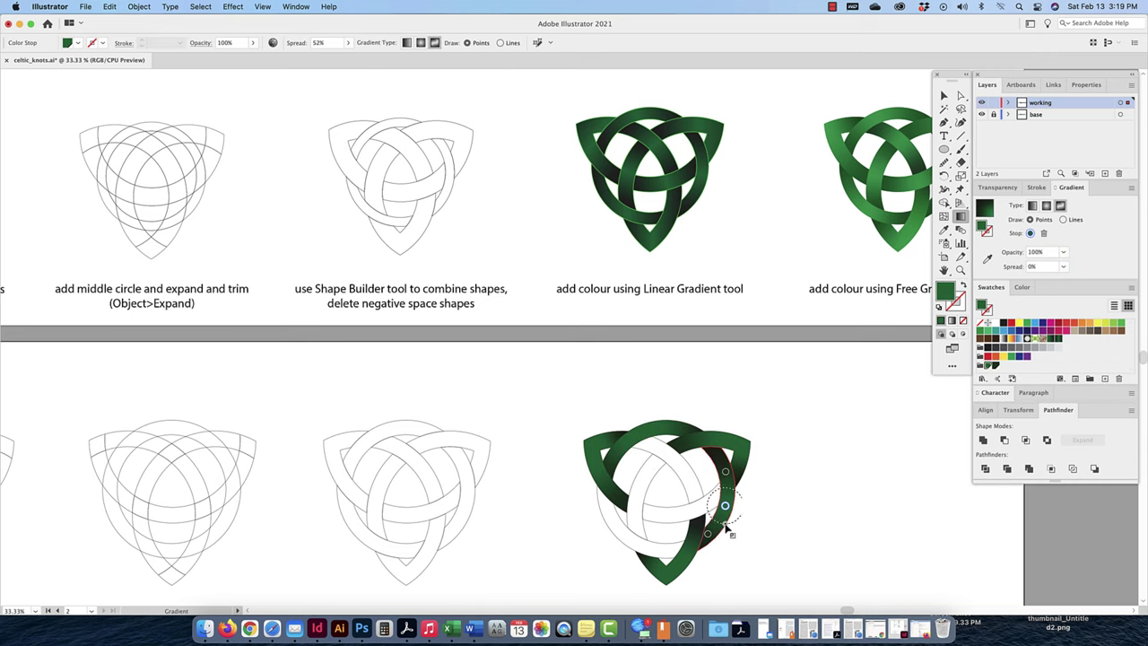
Step: Fill the lower-left segment of the middle ring with a freeform gradient, dark green at both ends and green between them
{"action": "key", "text": "v"}
{"action": "left_click", "coordinate": [659, 551]}
{"action": "key", "text": "g"}
{"action": "double_click", "coordinate": [625, 536]}
{"action": "key", "text": "Escape"}
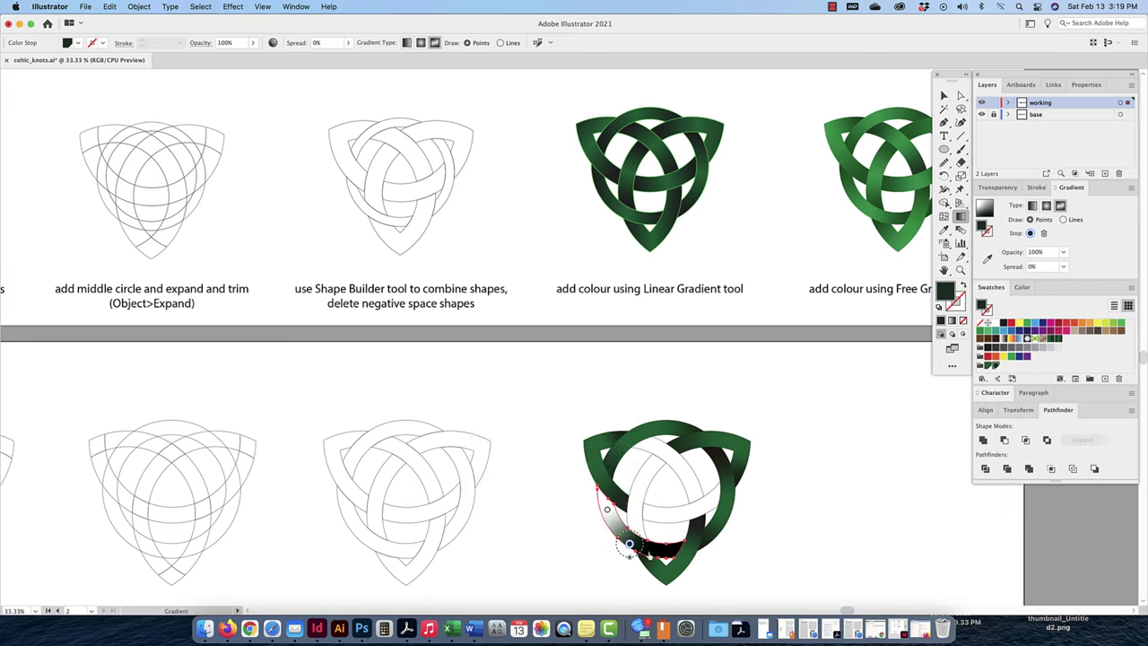
{"action": "double_click", "coordinate": [625, 536]}
{"action": "left_click", "coordinate": [507, 467]}
{"action": "key", "text": "Escape"}
{"action": "double_click", "coordinate": [625, 536]}
{"action": "key", "text": "Escape"}
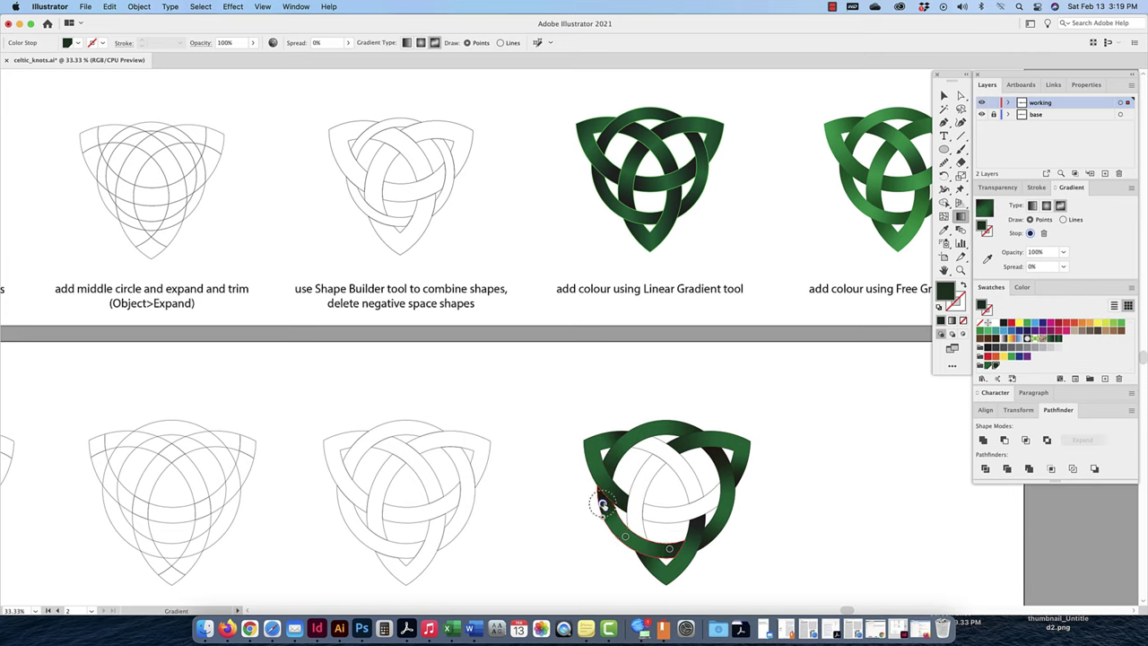
Step: Fill the inner band curving from the top to the right crossing with a freeform gradient of dark green ends and a green middle
{"action": "key", "text": "v"}
{"action": "left_click", "coordinate": [677, 478]}
{"action": "key", "text": "g"}
{"action": "double_click", "coordinate": [653, 439]}
{"action": "left_click", "coordinate": [515, 467]}
{"action": "key", "text": "Escape"}
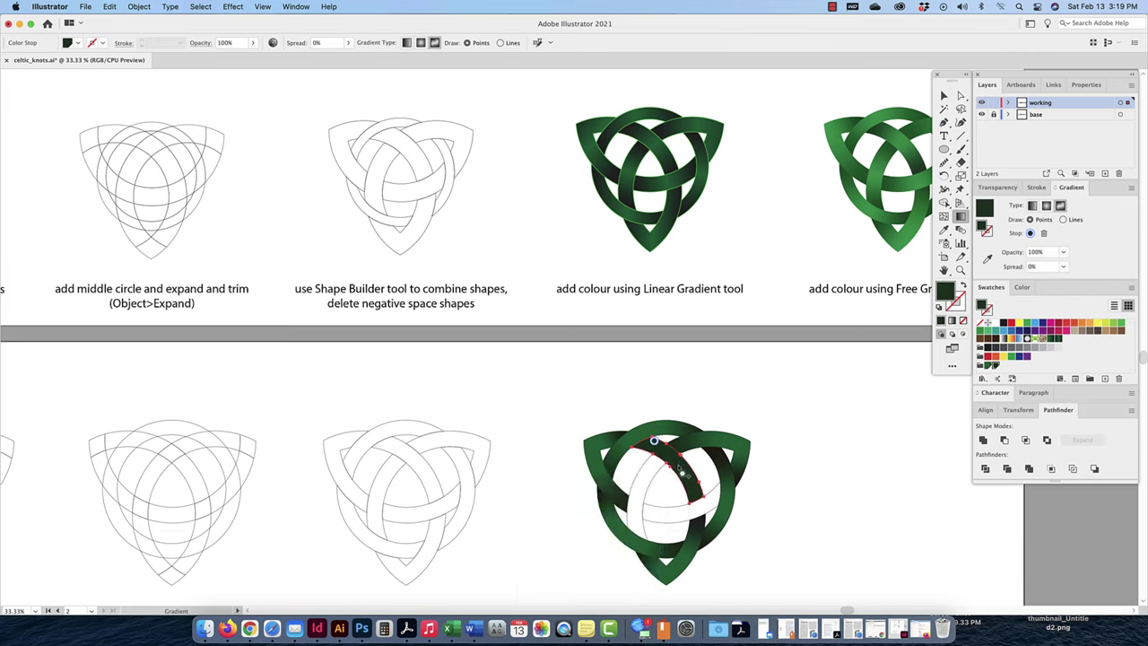
{"action": "double_click", "coordinate": [697, 496]}
{"action": "key", "text": "Escape"}
Step: Fill the lower horizontal inner band with a freeform gradient, dark green at both ends and green in the middle
{"action": "key", "text": "v"}
{"action": "left_click", "coordinate": [685, 507]}
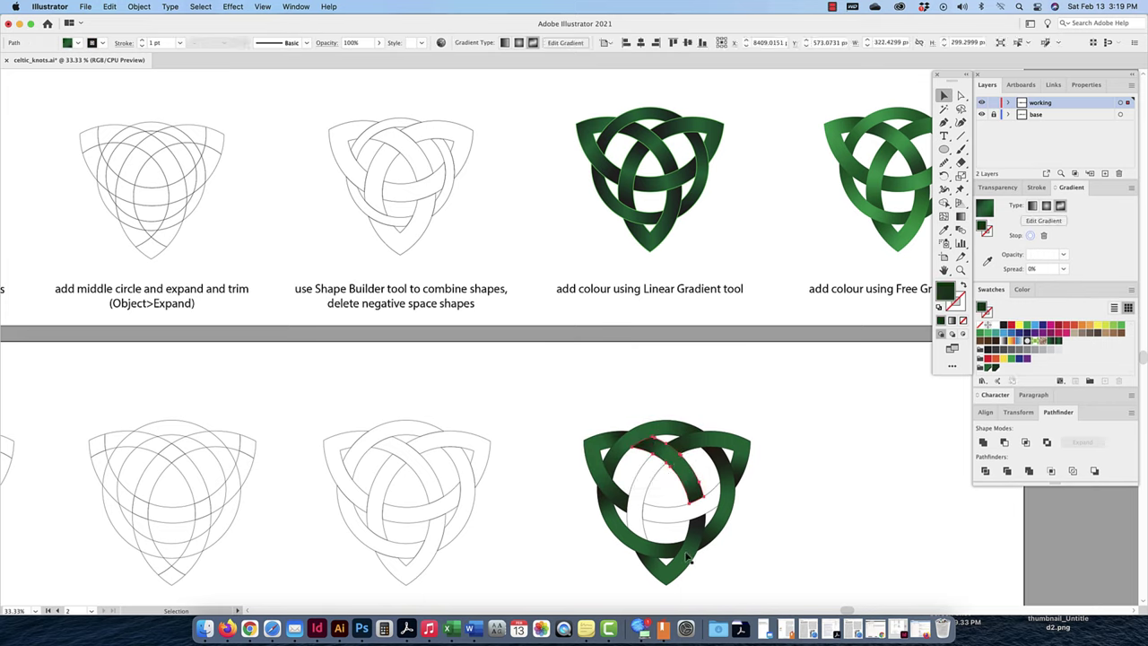
{"action": "left_click", "coordinate": [1060, 205]}
{"action": "double_click", "coordinate": [653, 517]}
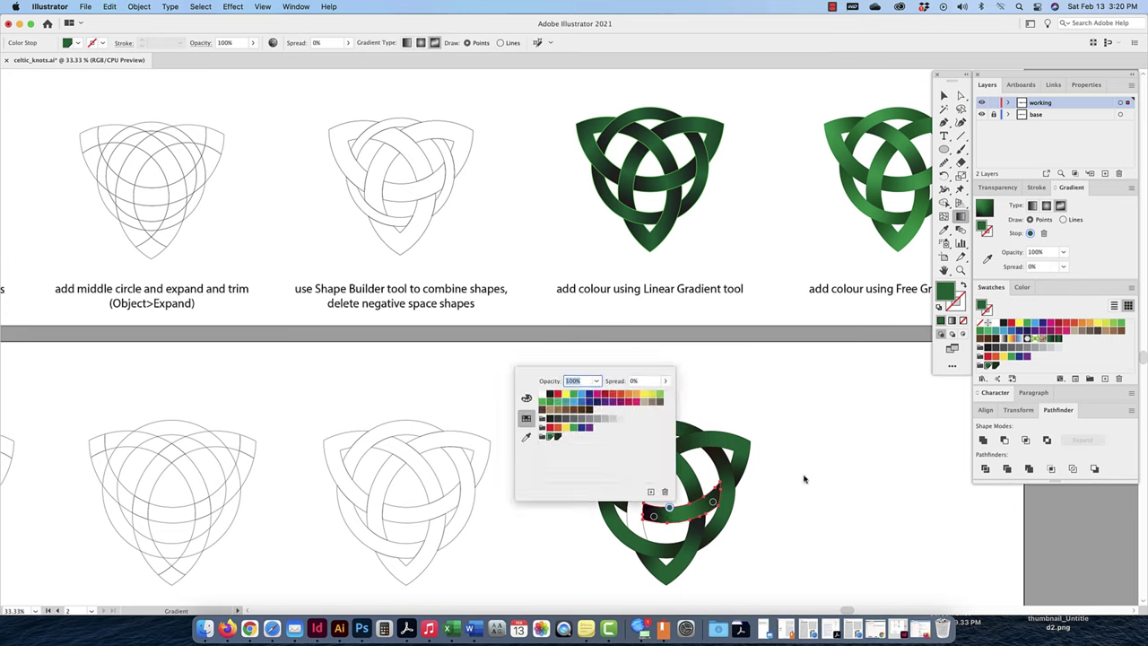
{"action": "left_click", "coordinate": [538, 445]}
{"action": "key", "text": "Escape"}
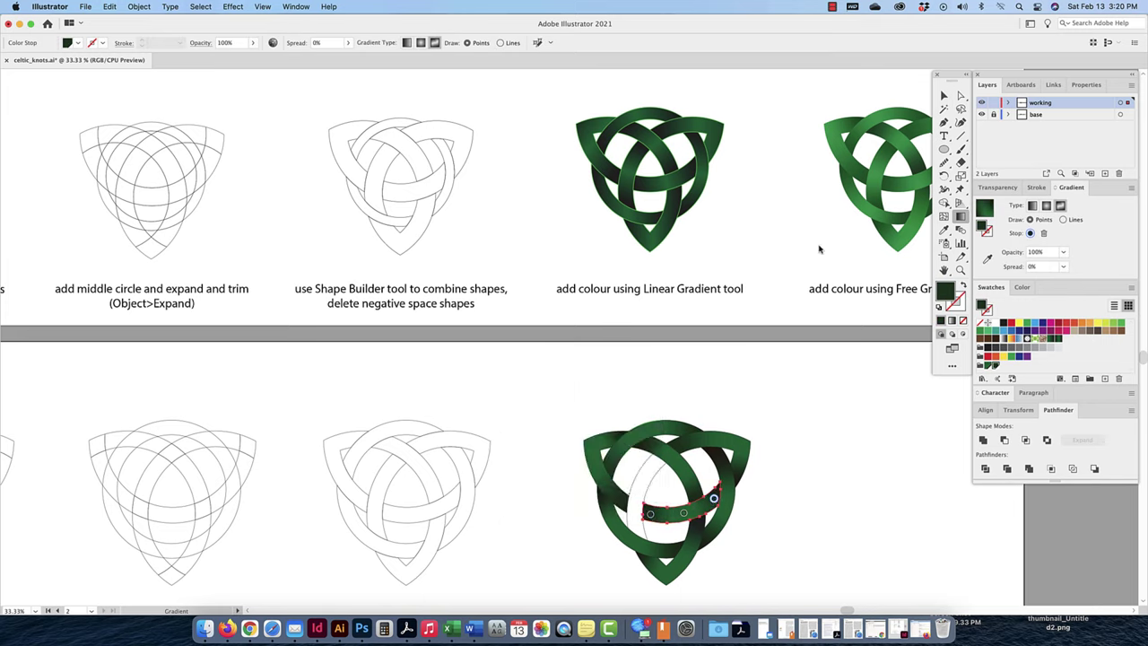
Step: Fill the remaining left inner band with a freeform gradient of dark green ends and a green middle, and deselect the artwork
{"action": "key", "text": "v"}
{"action": "key", "text": "g"}
{"action": "left_click", "coordinate": [648, 468]}
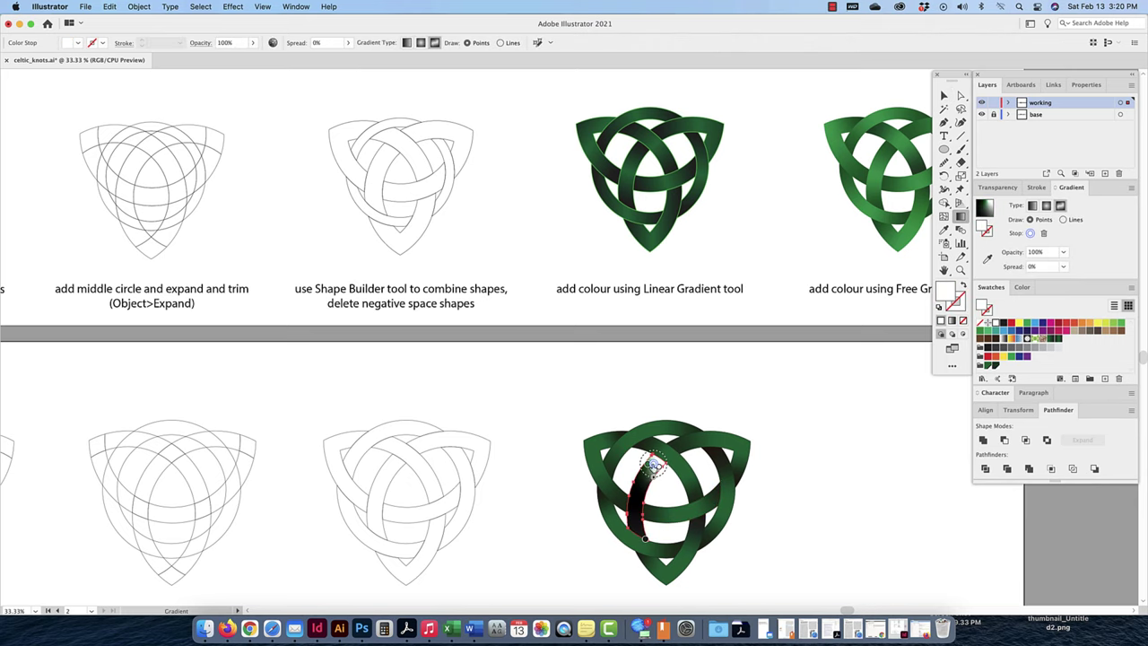
{"action": "double_click", "coordinate": [640, 487]}
{"action": "left_click", "coordinate": [523, 416]}
{"action": "key", "text": "Escape"}
{"action": "double_click", "coordinate": [653, 466]}
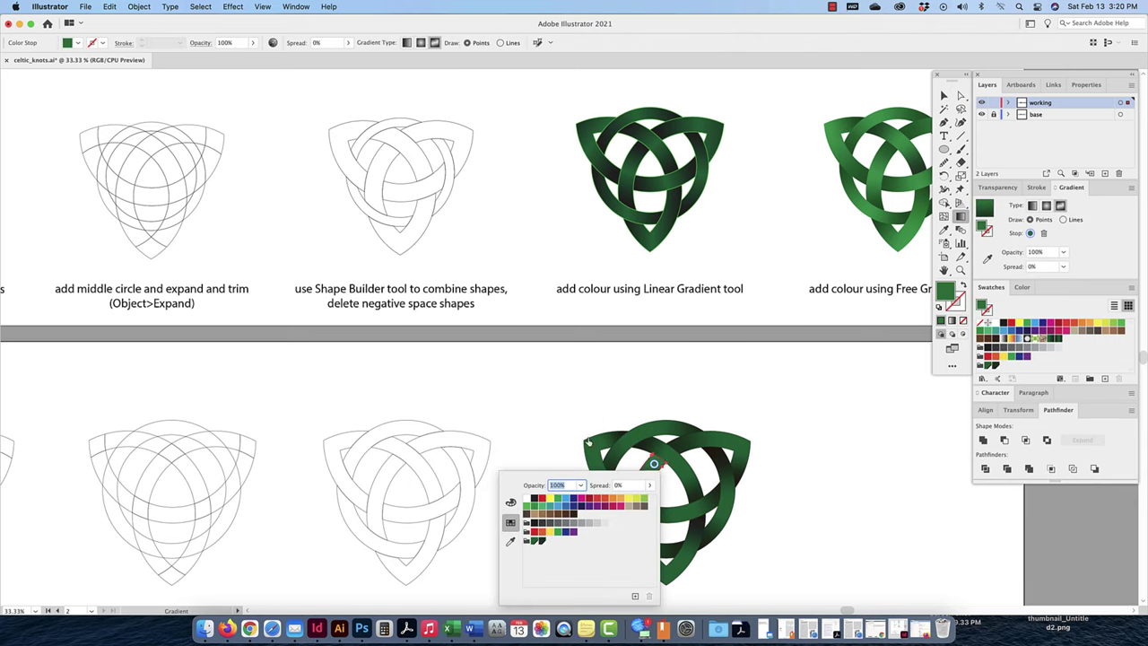
{"action": "left_click", "coordinate": [529, 538]}
{"action": "key", "text": "Escape"}
{"action": "key", "text": "v"}
{"action": "left_click", "coordinate": [806, 421]}
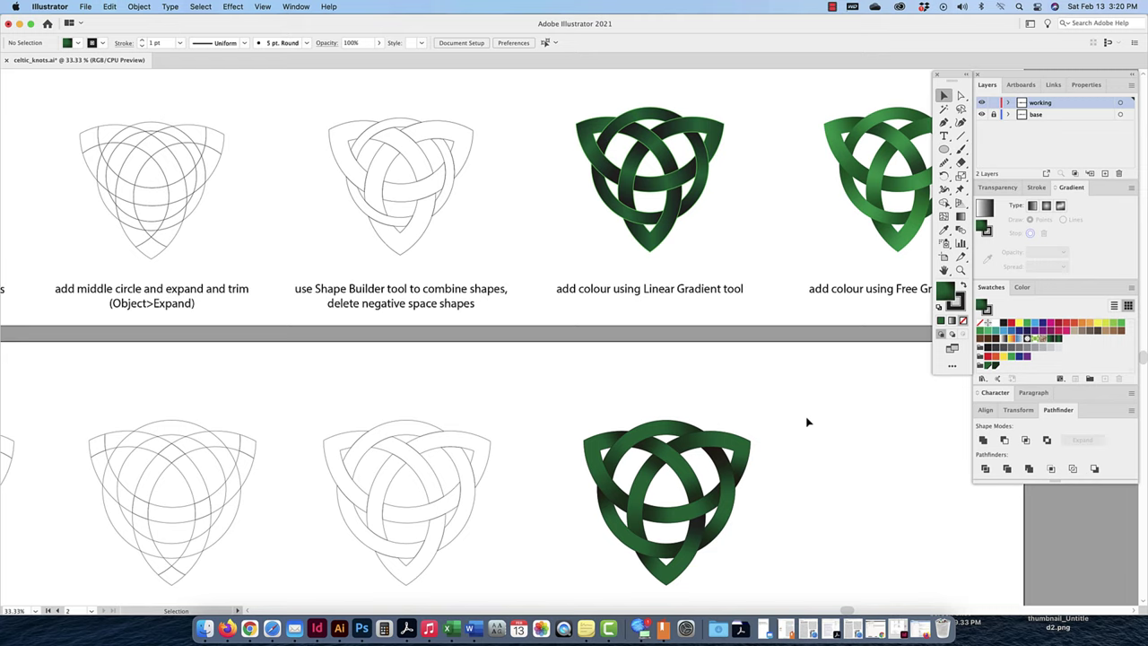
Step: Duplicate the coloured knot to the right of the original and give the copy's bands a white stroke
{"action": "left_click_drag", "start_coordinate": [778, 402], "coordinate": [870, 553]}
{"action": "left_click_drag", "start_coordinate": [764, 552], "coordinate": [597, 497]}
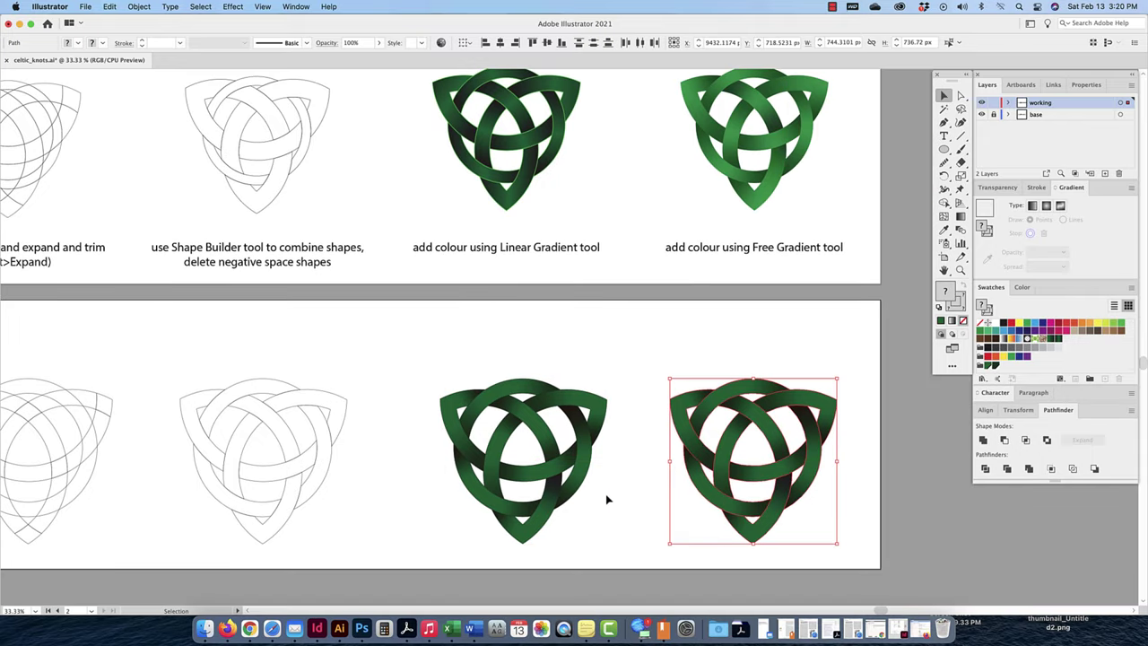
{"action": "left_click", "coordinate": [957, 307]}
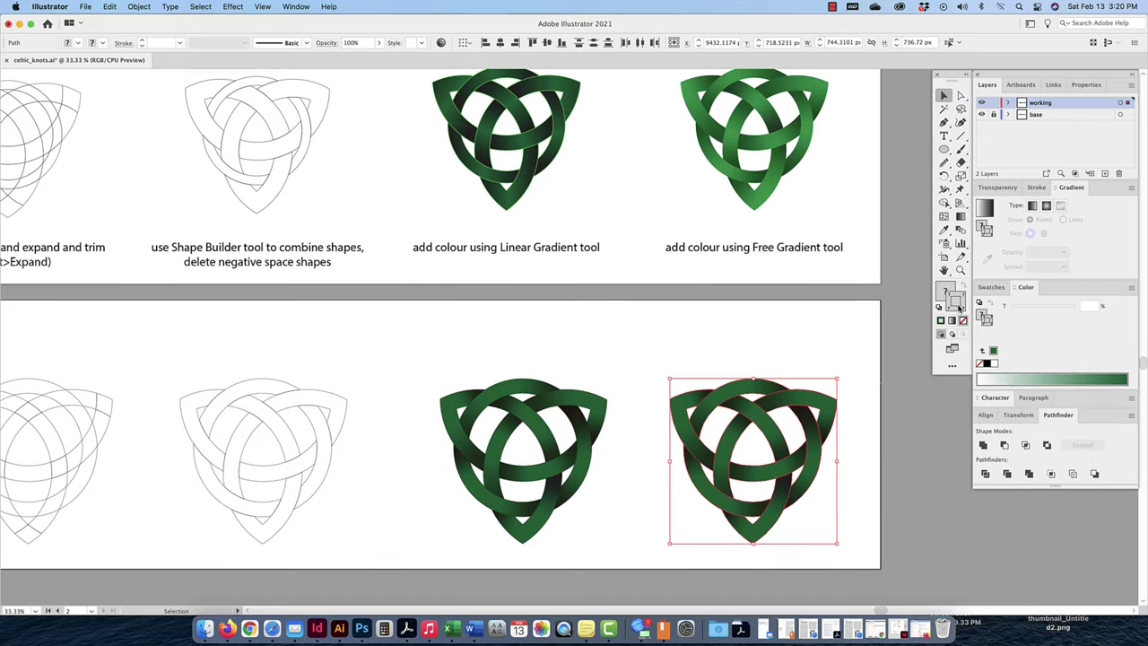
{"action": "left_click", "coordinate": [986, 363]}
{"action": "left_click", "coordinate": [854, 346]}
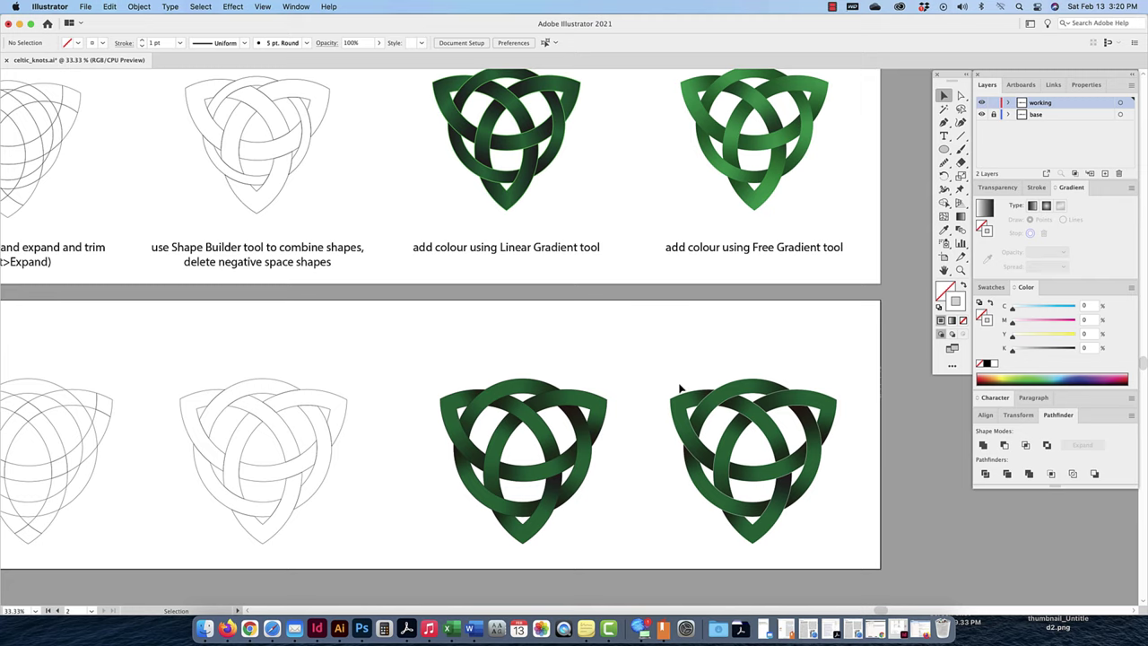
Step: Select all bands of the duplicated knot
{"action": "left_click_drag", "start_coordinate": [664, 341], "coordinate": [854, 546]}
{"action": "scroll", "coordinate": [845, 248], "scroll_direction": "up", "scroll_amount": 2}
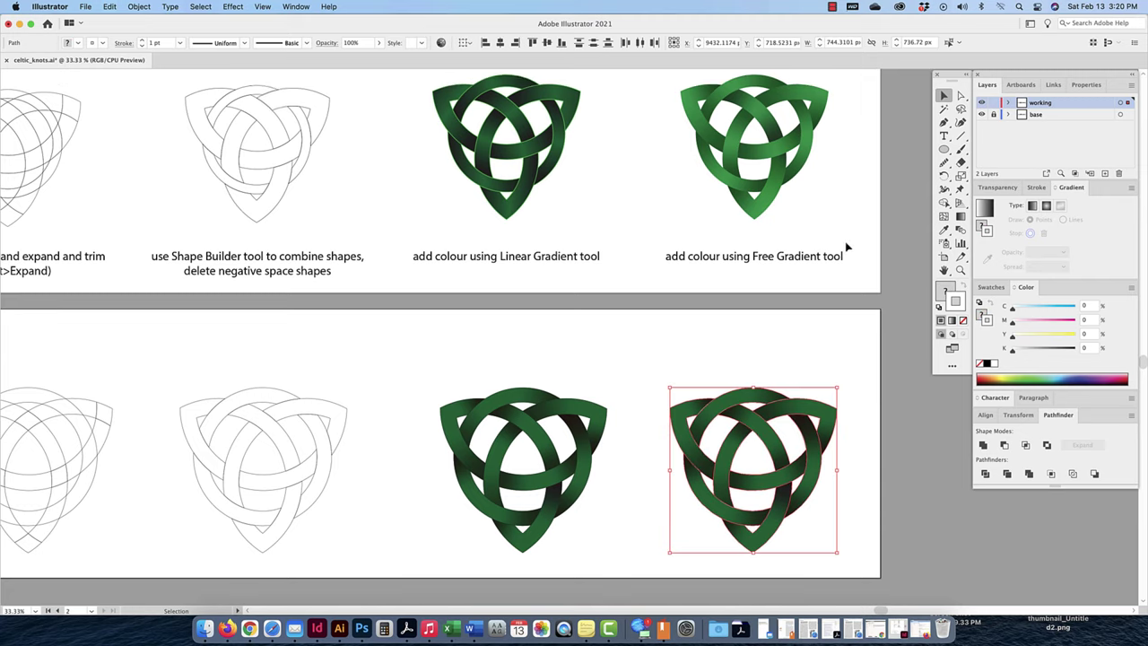